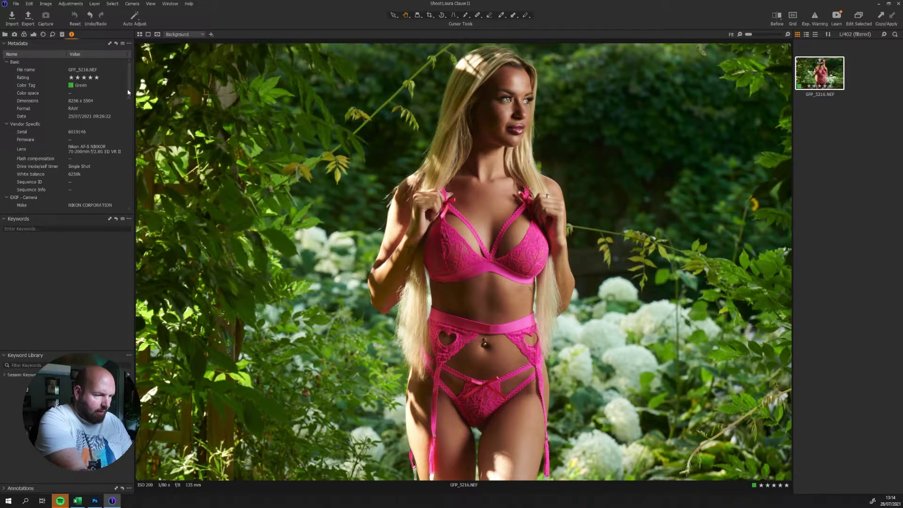
Lower the photo's contrast to -12 and highlights to -5, and raise the shadows to 21
scroll(109, 131, down, 5)
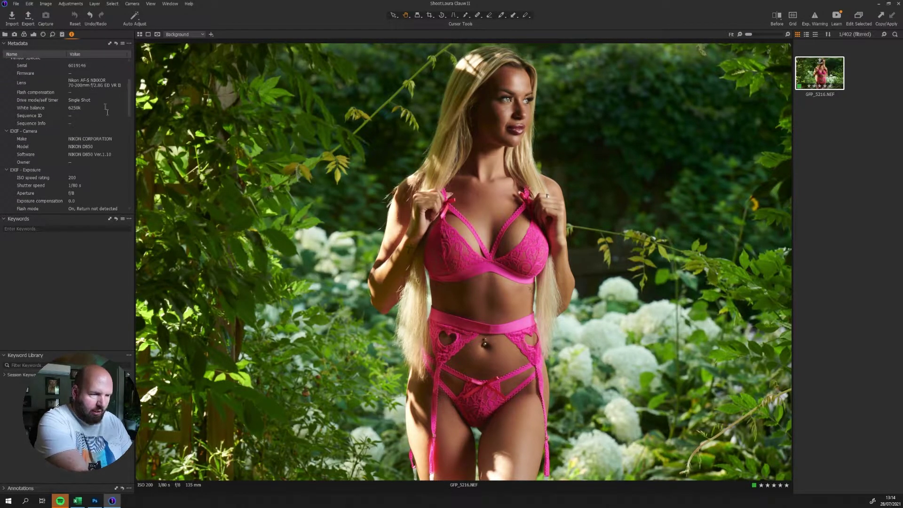
scroll(130, 105, up, 5)
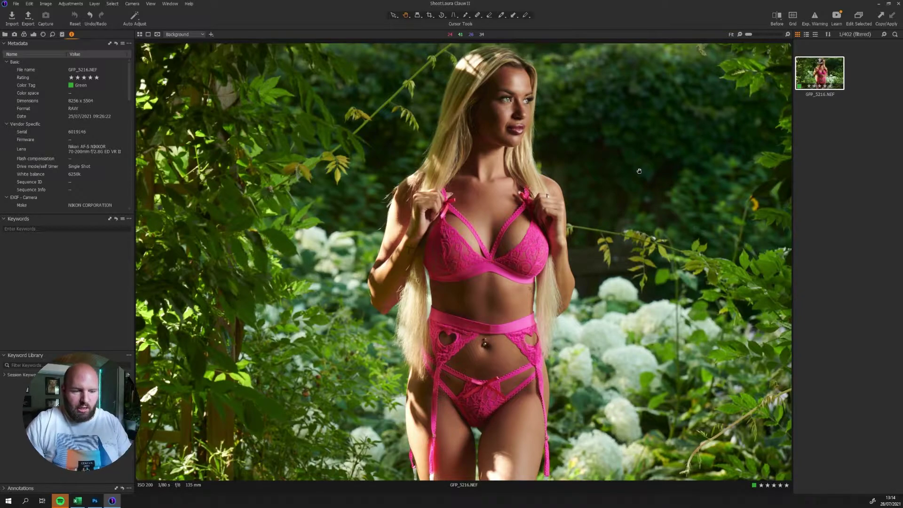
click(33, 35)
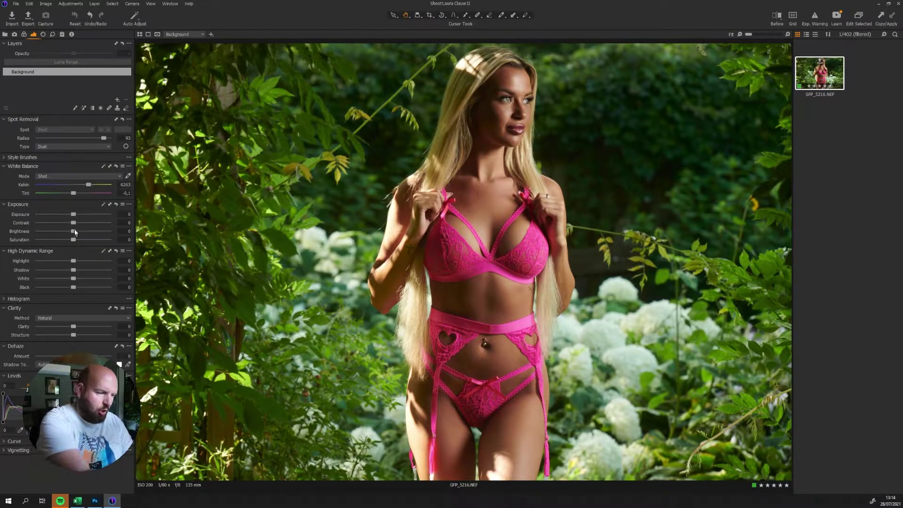
drag(75, 226, 66, 228)
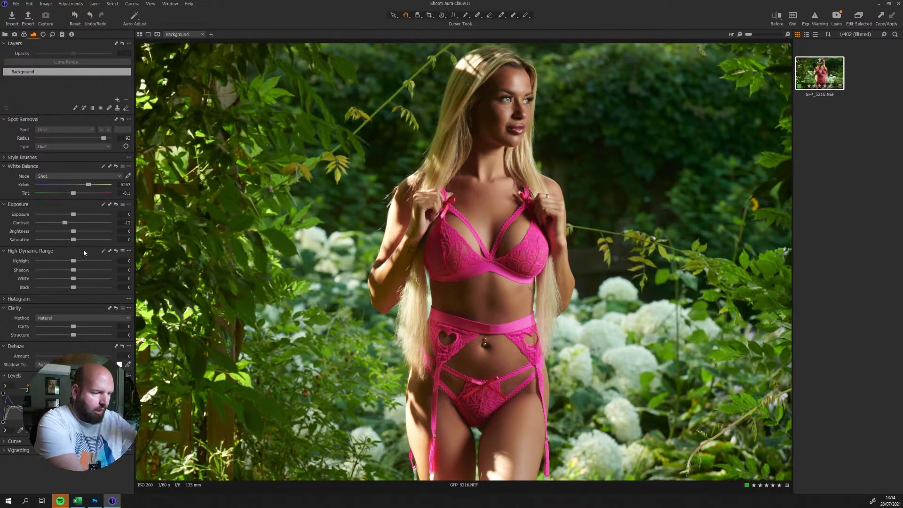
drag(75, 272, 80, 273)
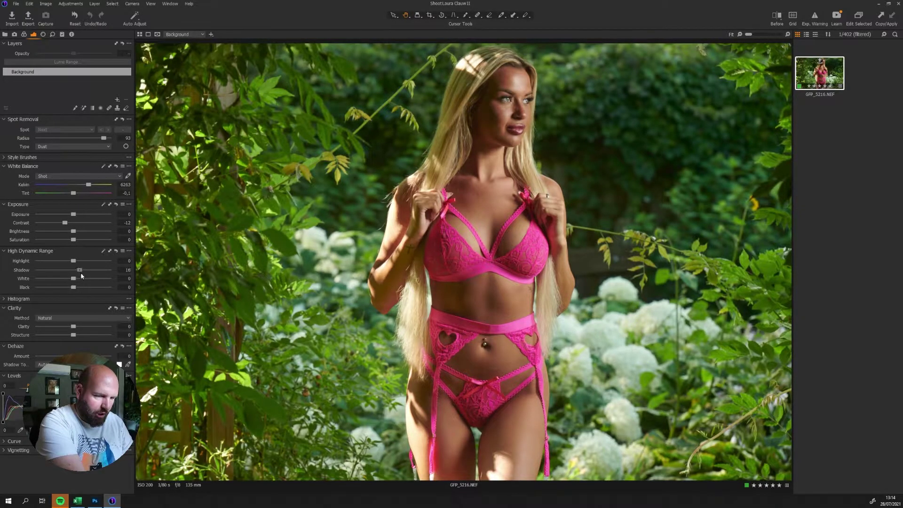
drag(73, 260, 73, 262)
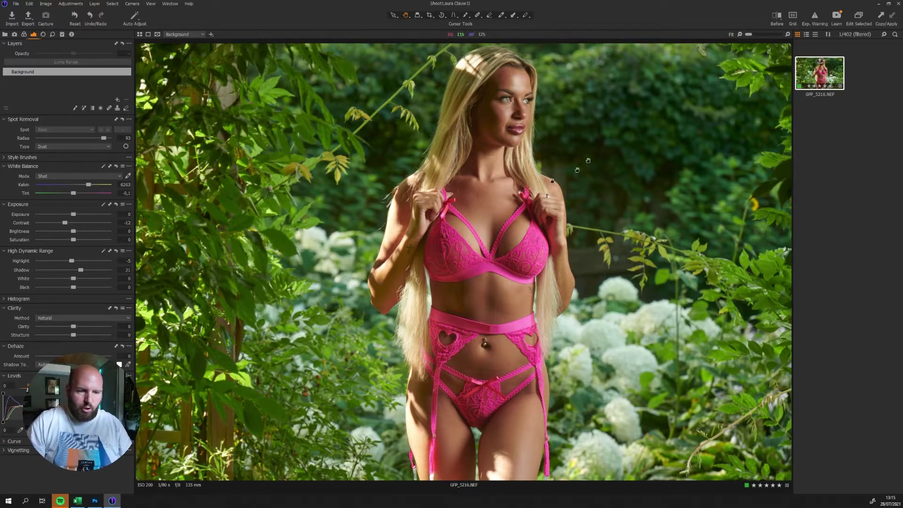
scroll(574, 97, up, 10)
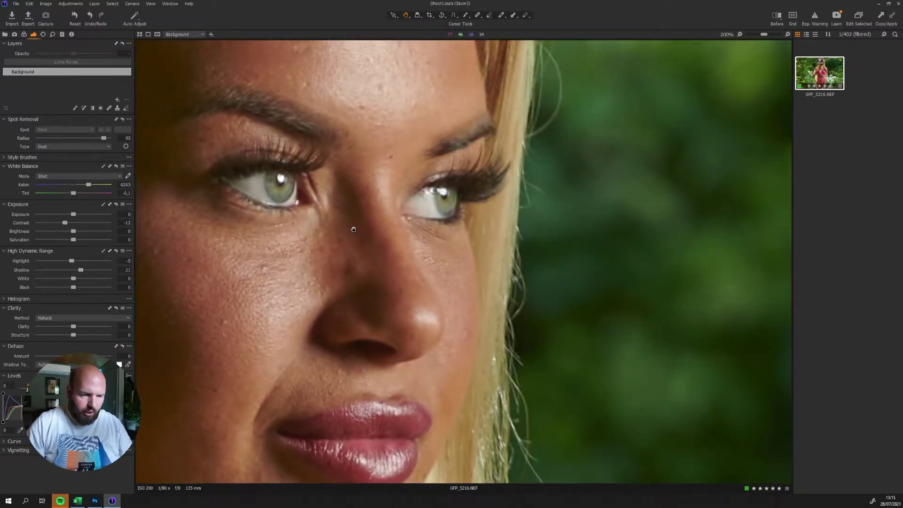
scroll(316, 244, down, 10)
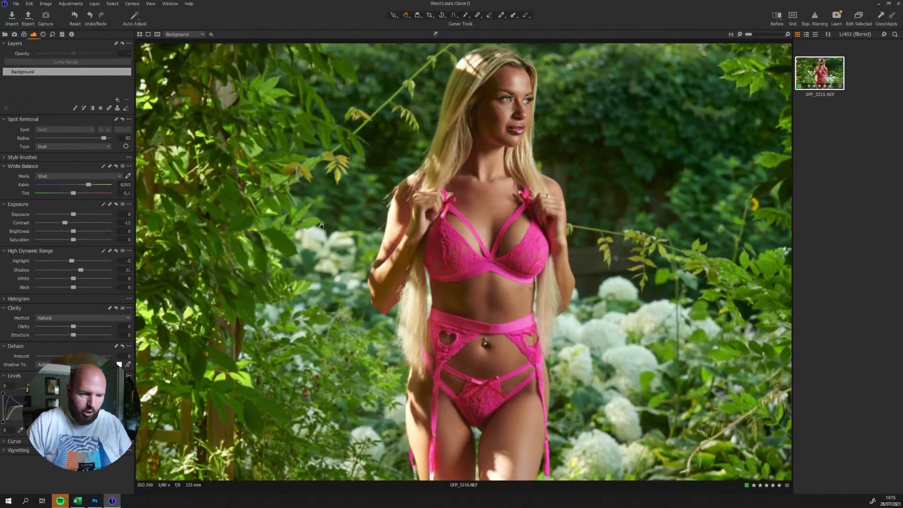
Sample the chest skin as the skin tone range, setting its hue amount to -0.2, saturation to -3.5 and lightness to -1.5
click(24, 34)
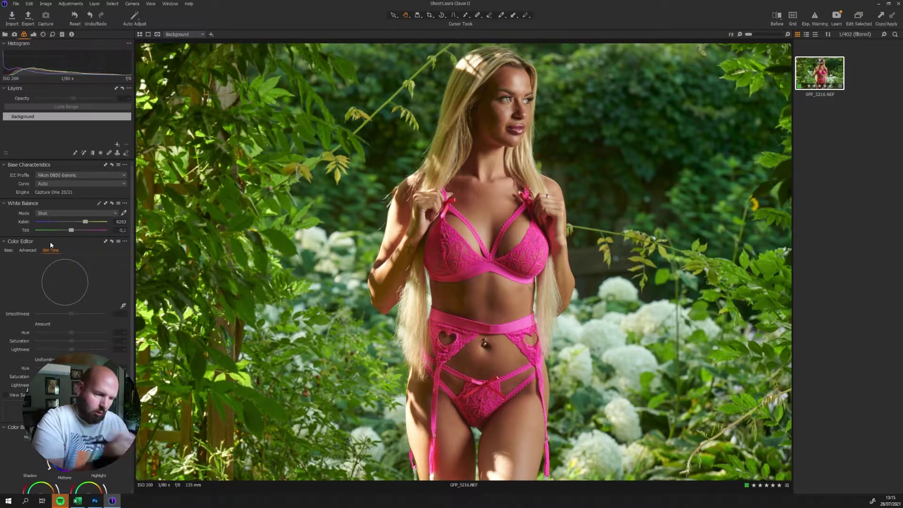
click(123, 306)
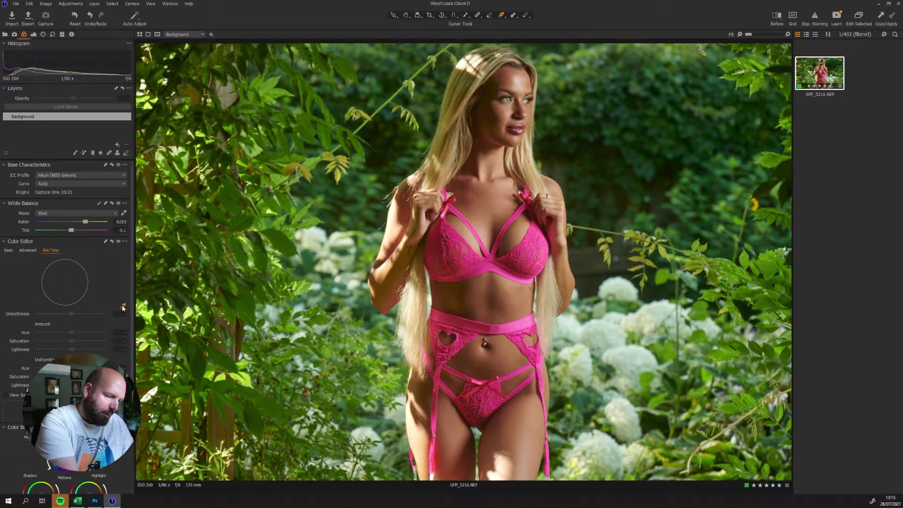
click(487, 213)
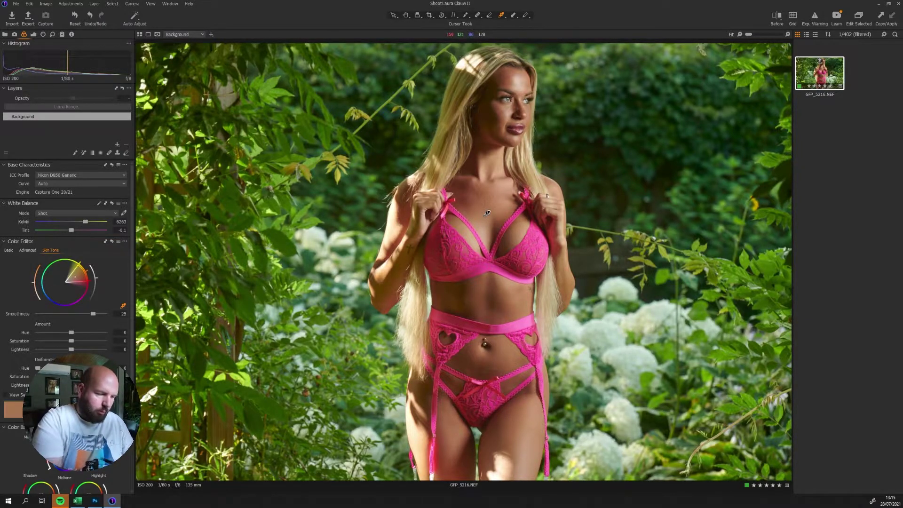
drag(72, 333, 33, 340)
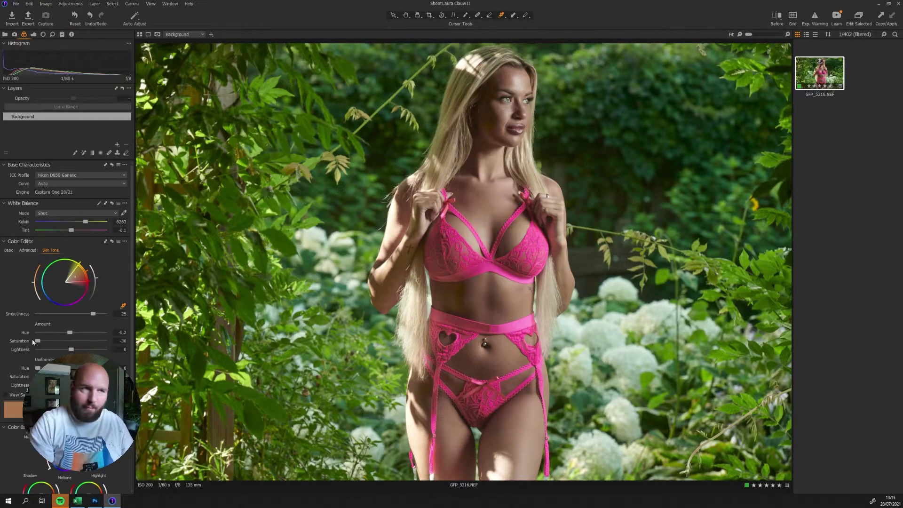
drag(38, 341, 69, 344)
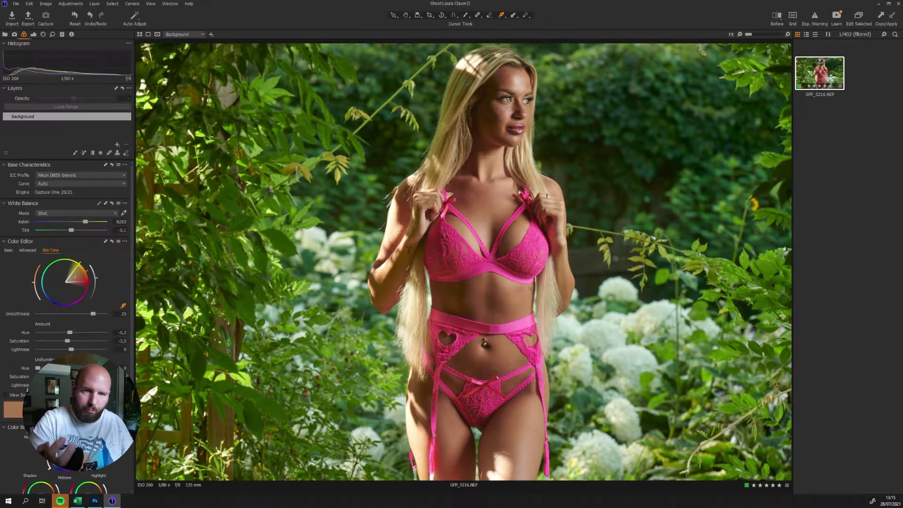
mouse_move(73, 350)
mouse_down()
mouse_move(26, 351)
mouse_move(77, 350)
mouse_move(66, 350)
mouse_up()
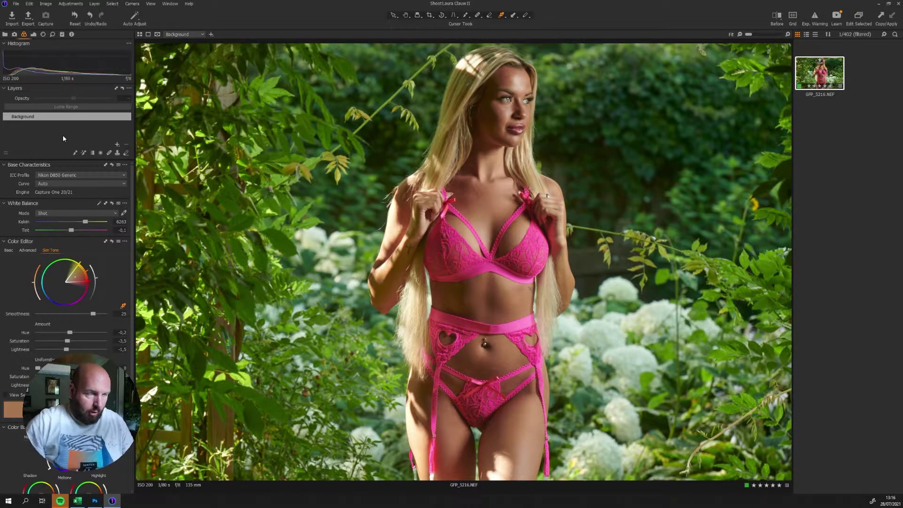
Set the skin tone uniformity to hue 2, saturation 6 and lightness 6
scroll(38, 286, down, 5)
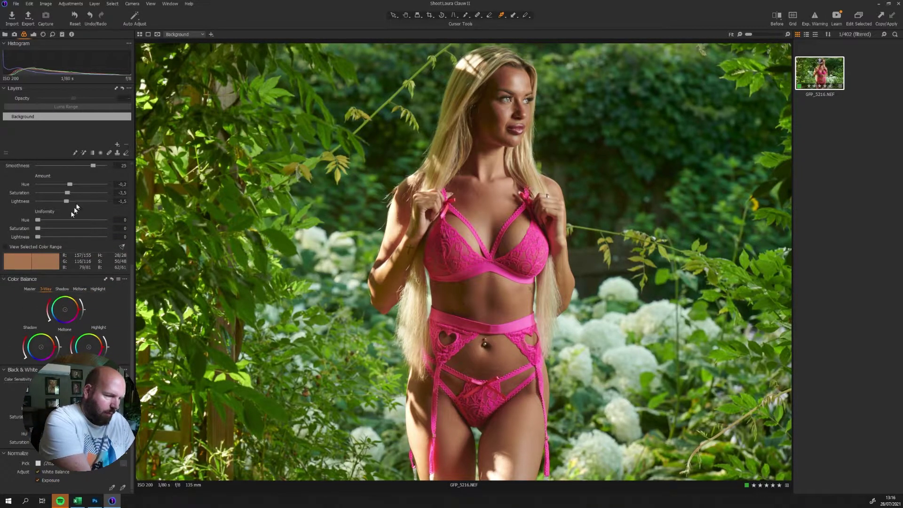
scroll(132, 287, up, 3)
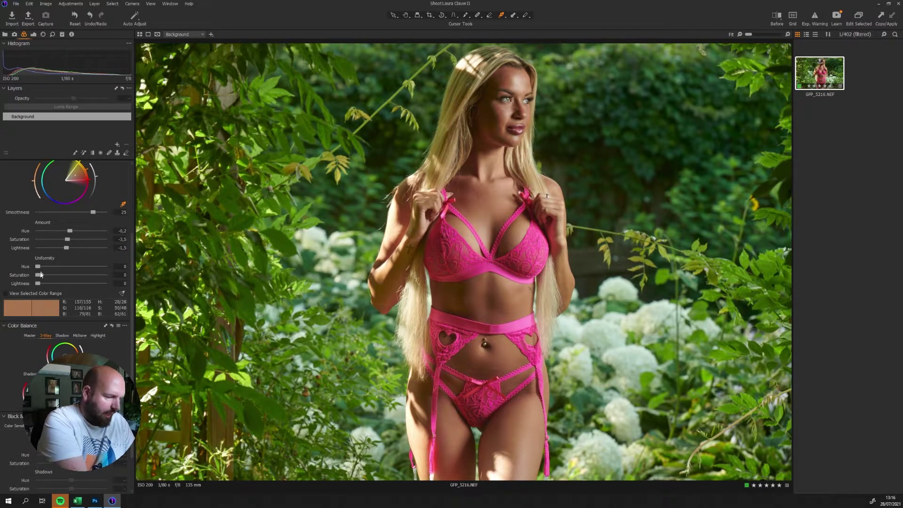
drag(49, 269, 108, 270)
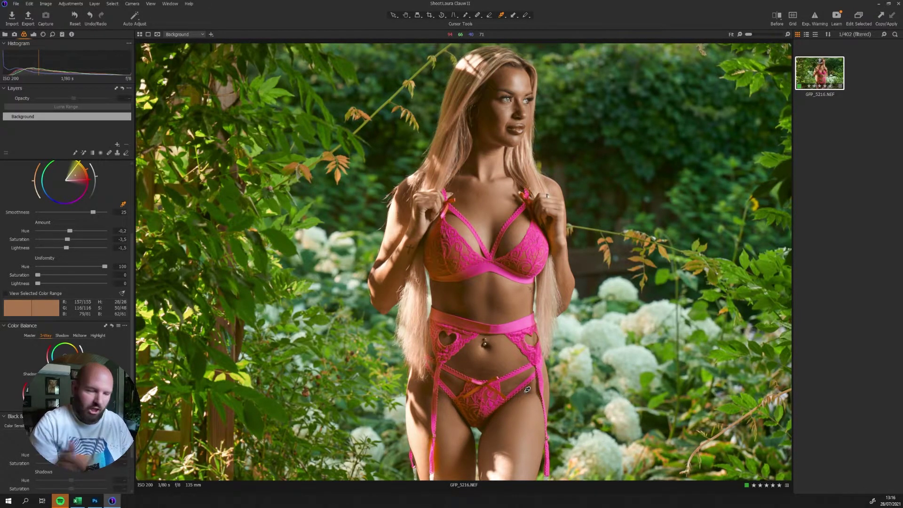
drag(105, 265, 16, 292)
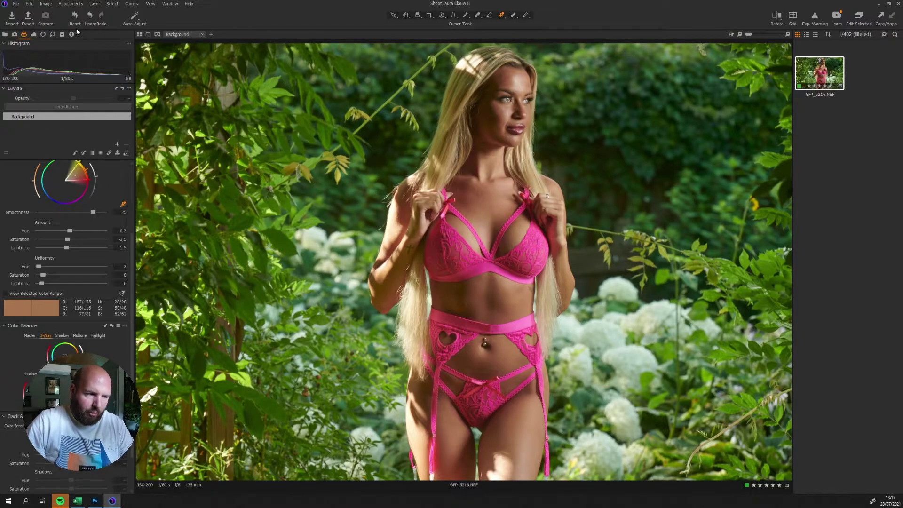
Export the image as a 16-bit PSD with the Photoshop 300DPI Full Resolution recipe and switch to Photoshop
right_click(331, 139)
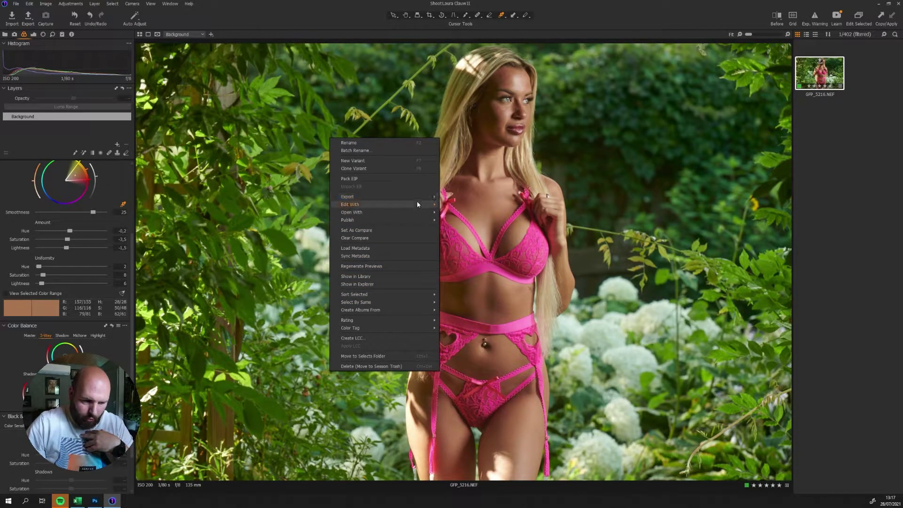
mouse_move(418, 205)
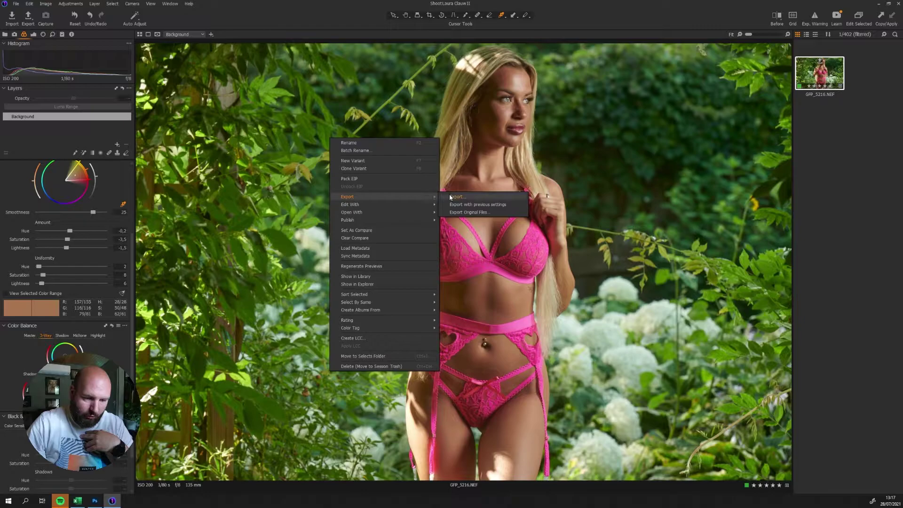
click(29, 18)
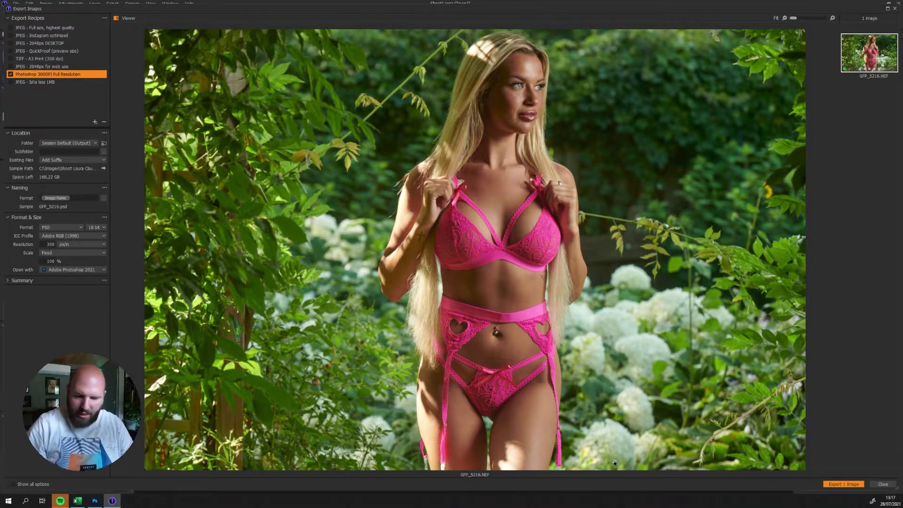
click(852, 485)
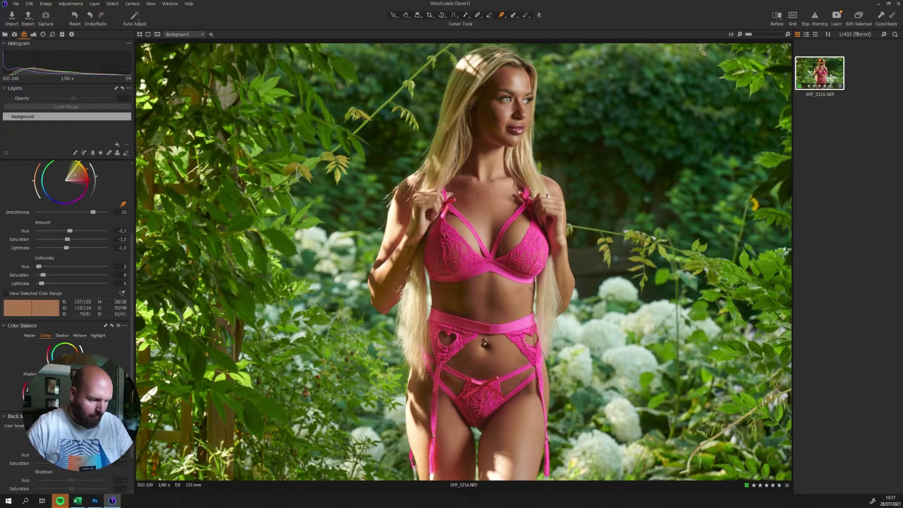
click(95, 501)
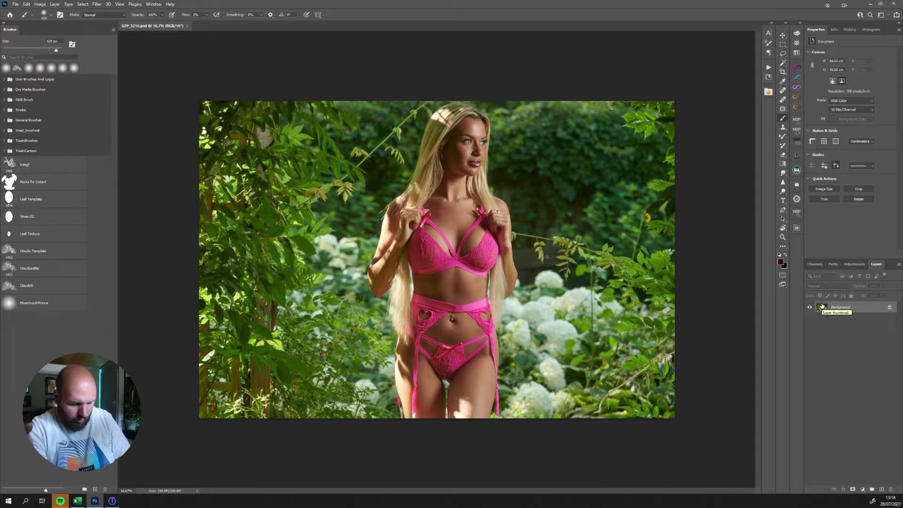
Duplicate the Background layer of the exported photo
drag(822, 307, 882, 490)
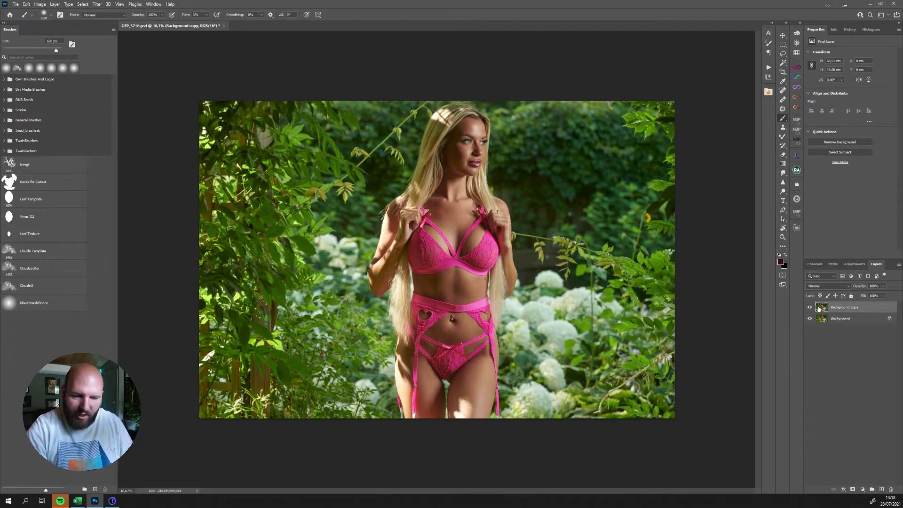
scroll(462, 124, up, 4)
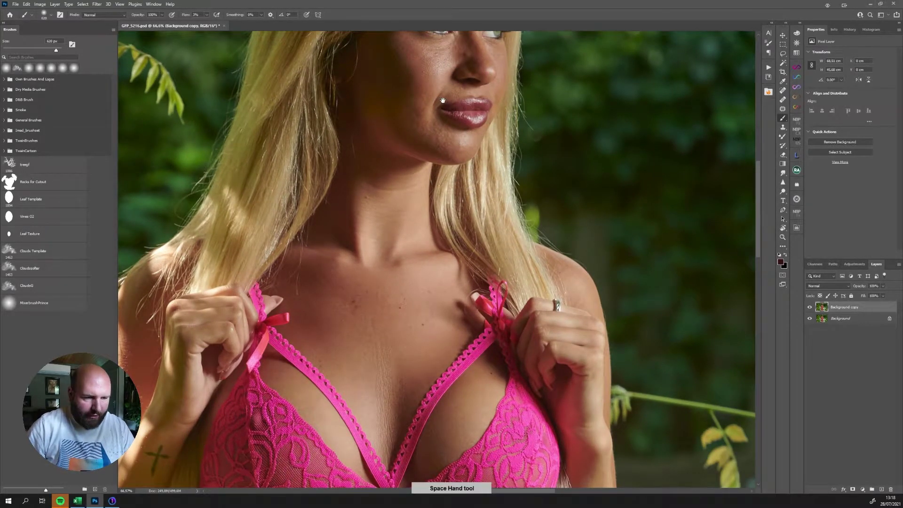
drag(441, 102, 436, 283)
scroll(436, 208, up, 3)
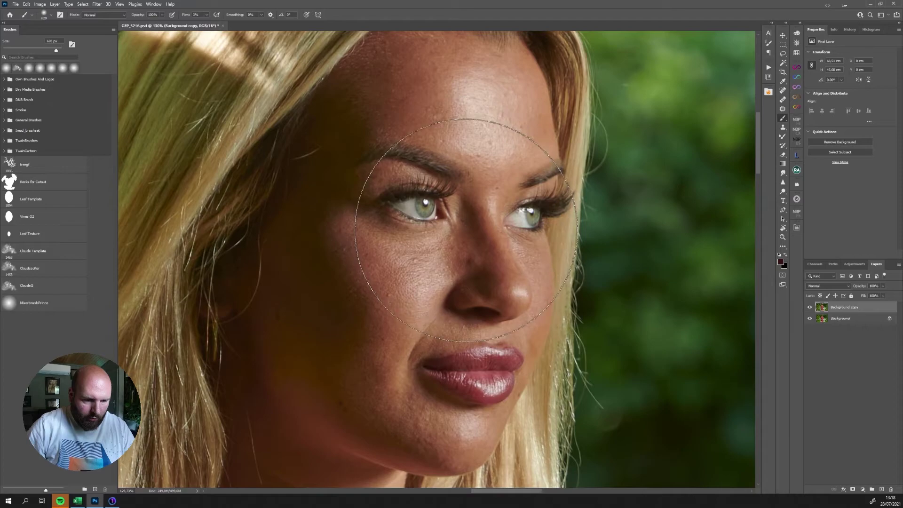
key(bracketleft)
key(bracketleft)
key(bracketleft)
key(bracketleft)
key(bracketleft)
key(bracketleft)
key(bracketleft)
key(bracketleft)
key(bracketleft)
key(bracketleft)
key(bracketleft)
key(bracketleft)
key(bracketleft)
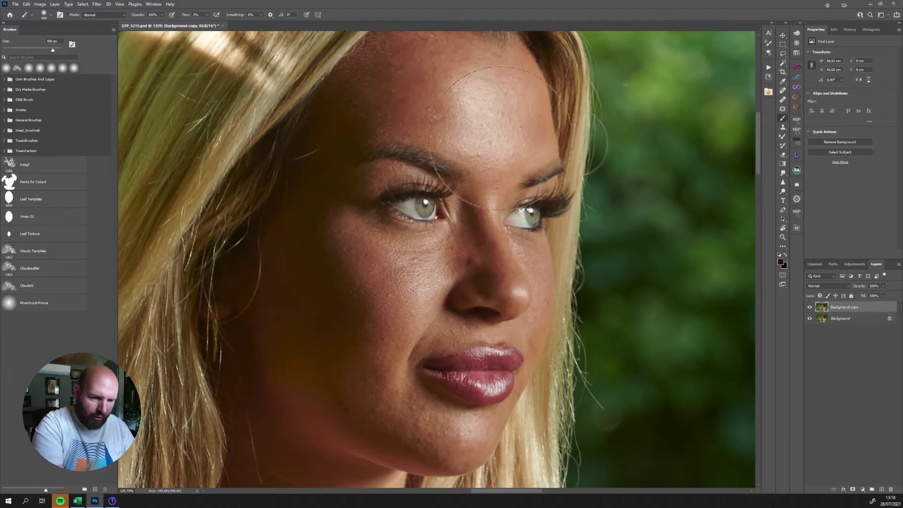
key(bracketleft)
key(bracketleft)
key(bracketleft)
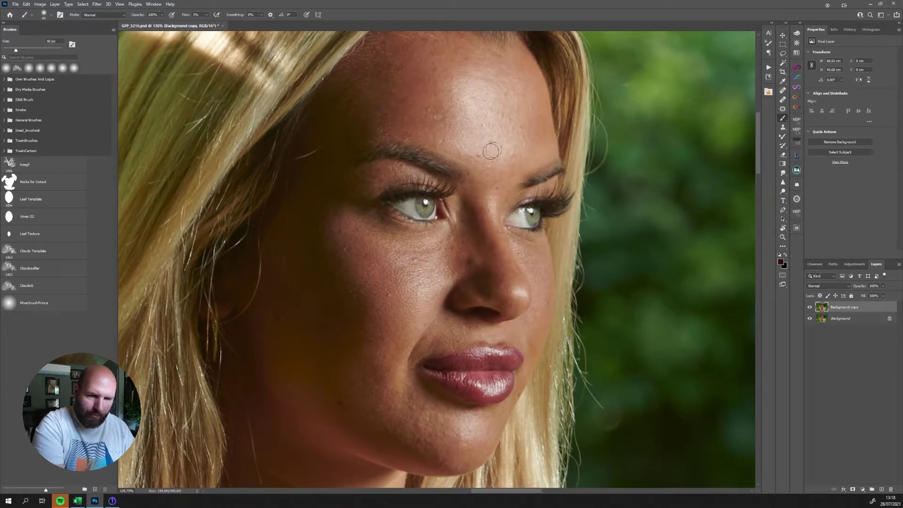
Remove the small blemishes across the forehead on the duplicated layer using a small content-aware Spot Healing Brush
click(783, 88)
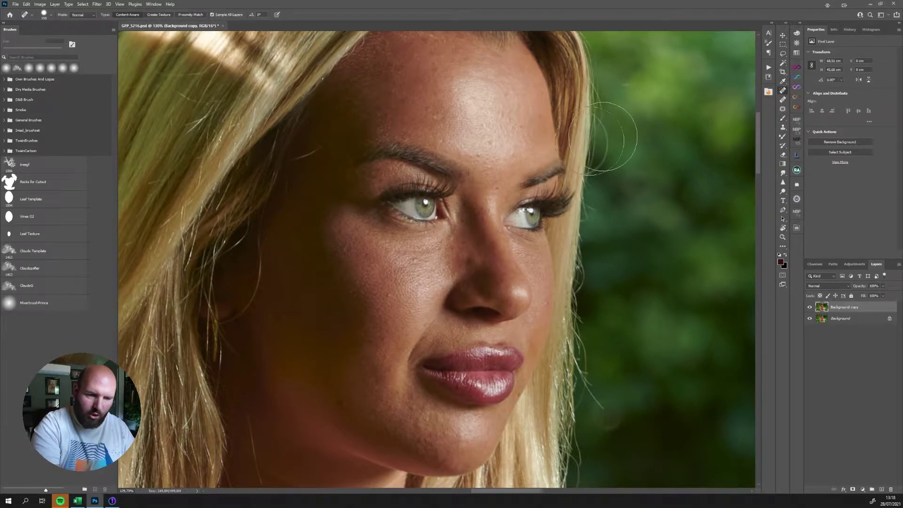
key(bracketleft)
key(bracketleft)
key(bracketleft)
key(bracketleft)
key(bracketleft)
click(478, 154)
click(490, 141)
click(481, 125)
click(443, 141)
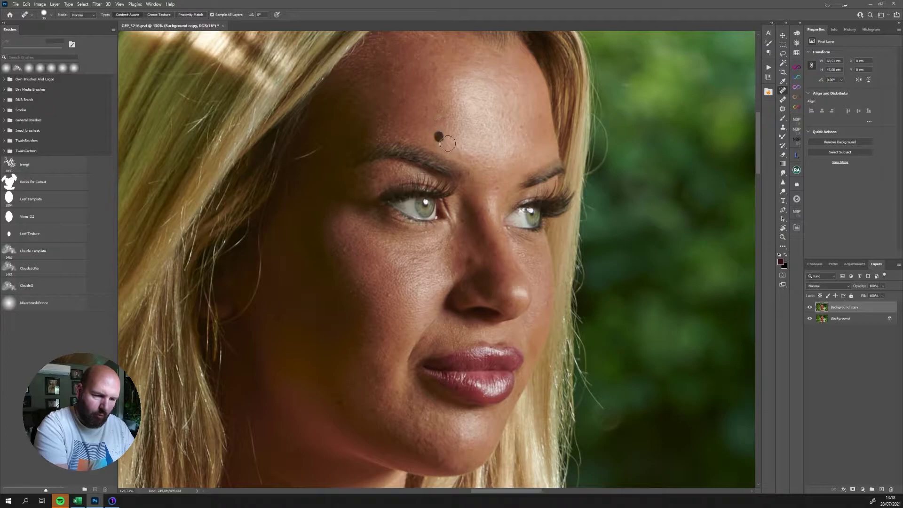
click(513, 133)
click(508, 155)
click(508, 112)
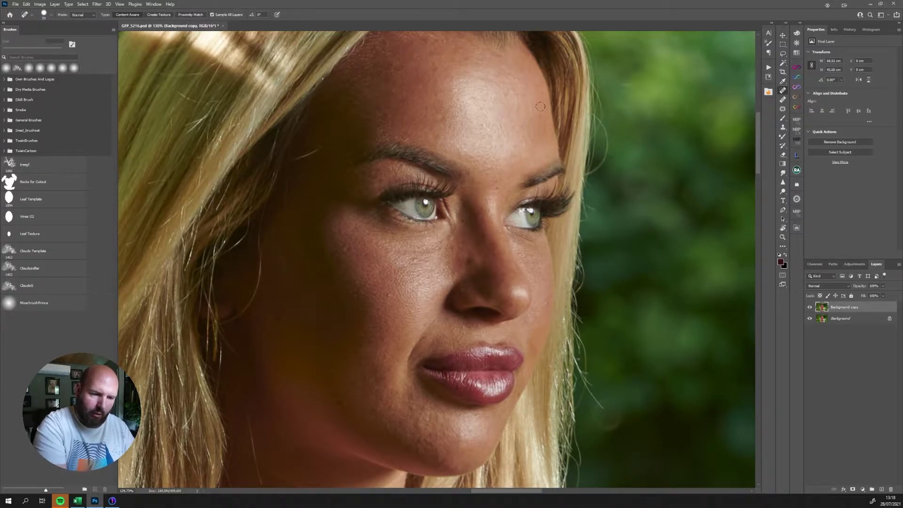
click(509, 89)
click(519, 76)
click(521, 102)
click(523, 141)
click(442, 123)
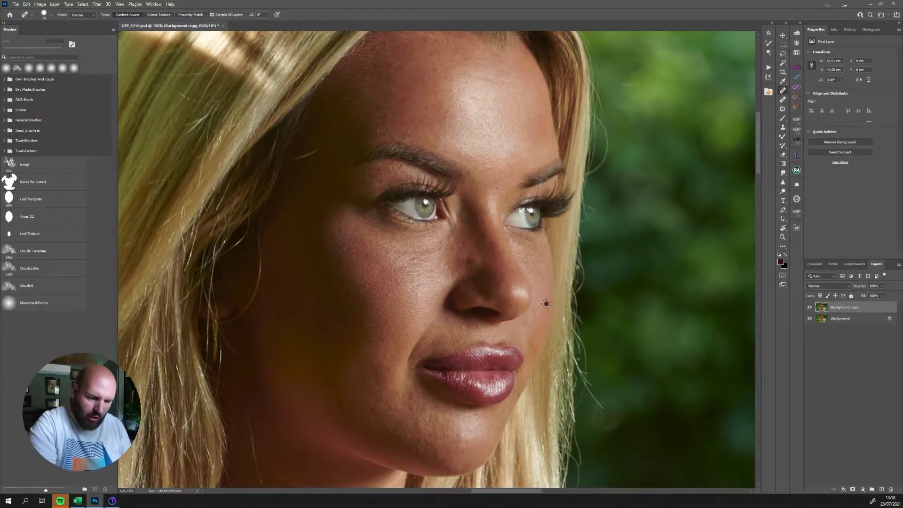
Heal the small blemishes on both cheeks with the Spot Healing Brush
click(524, 257)
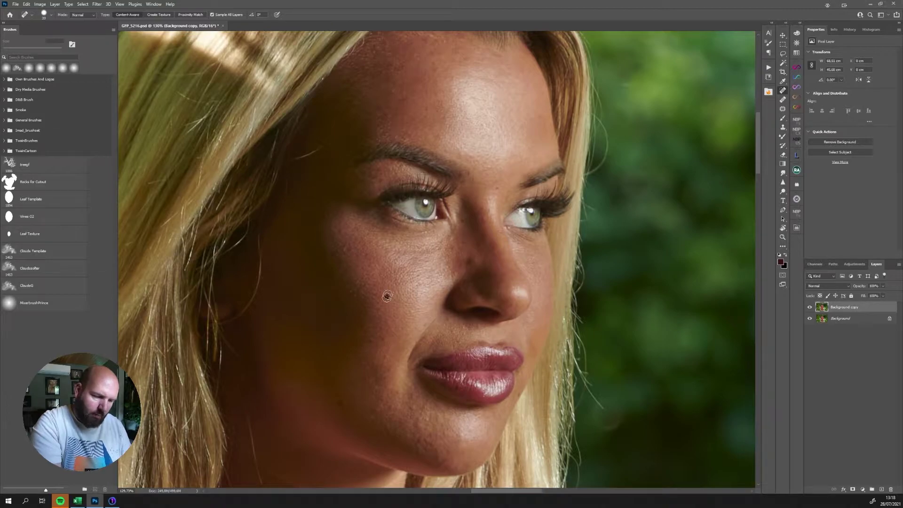
click(370, 333)
click(355, 285)
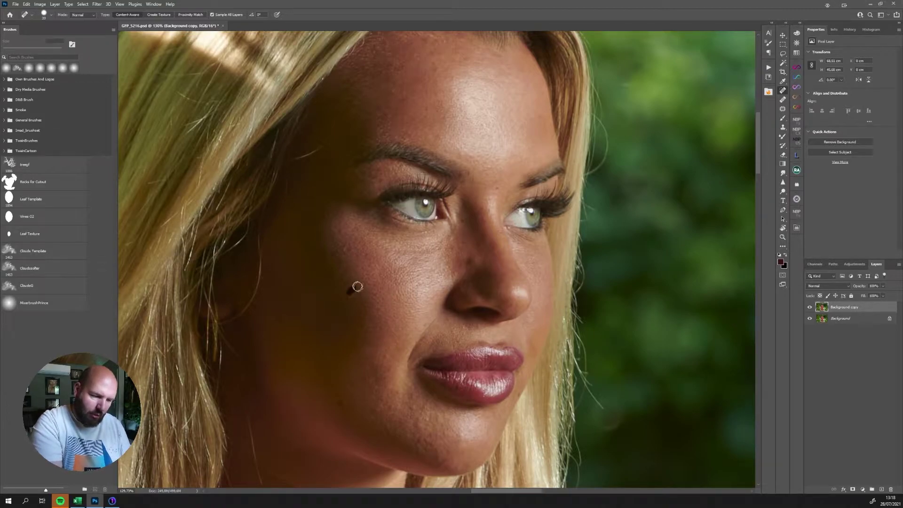
click(339, 258)
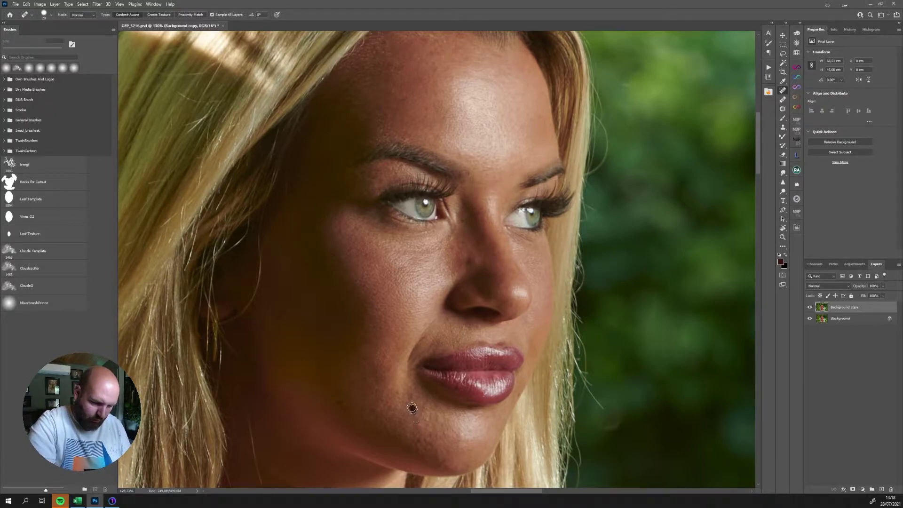
Heal the small blemishes on the chin, around the mouth and above the upper lip with the Spot Healing Brush
click(427, 408)
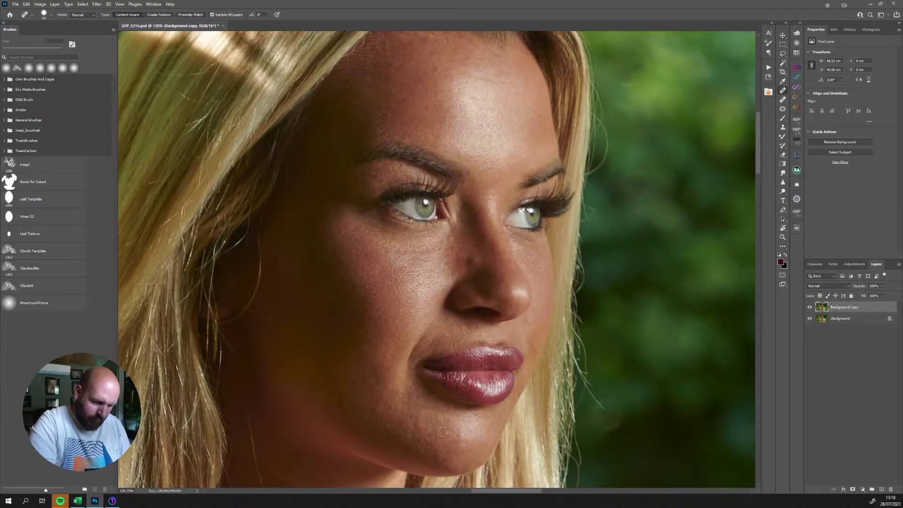
click(415, 433)
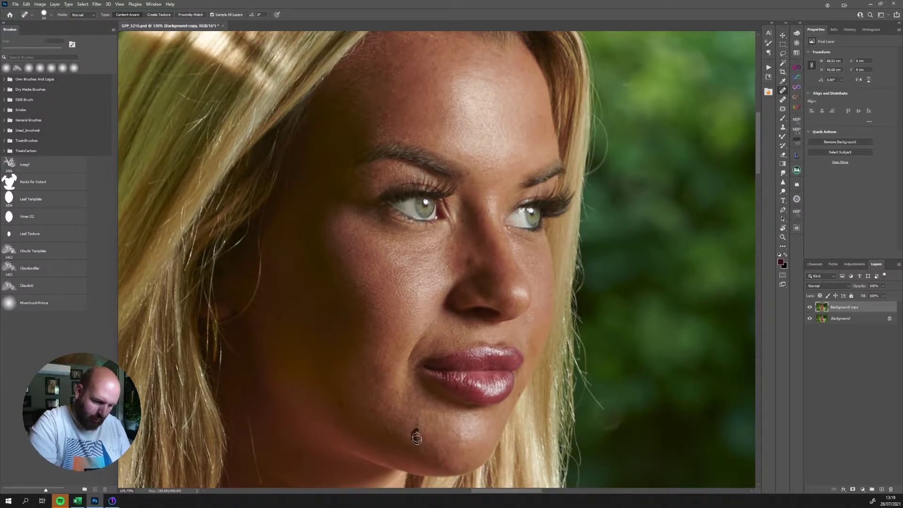
click(429, 450)
click(446, 463)
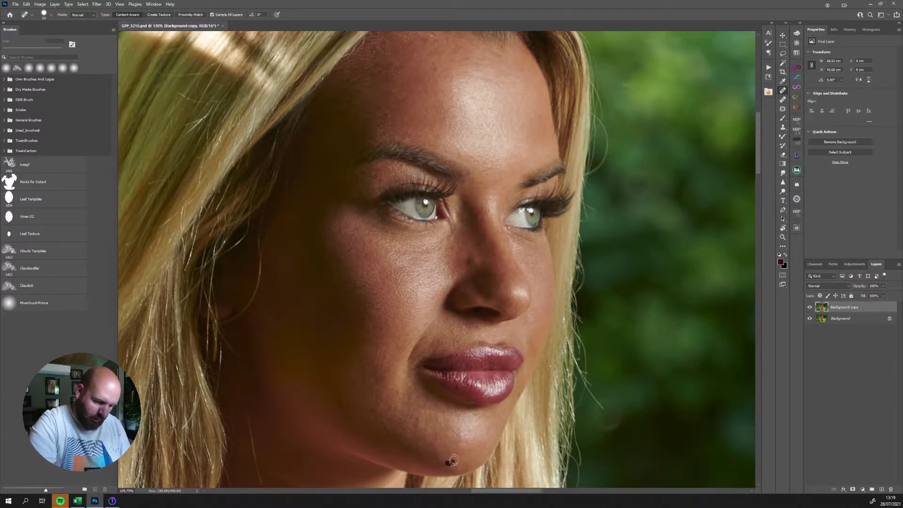
click(434, 435)
click(414, 432)
click(389, 408)
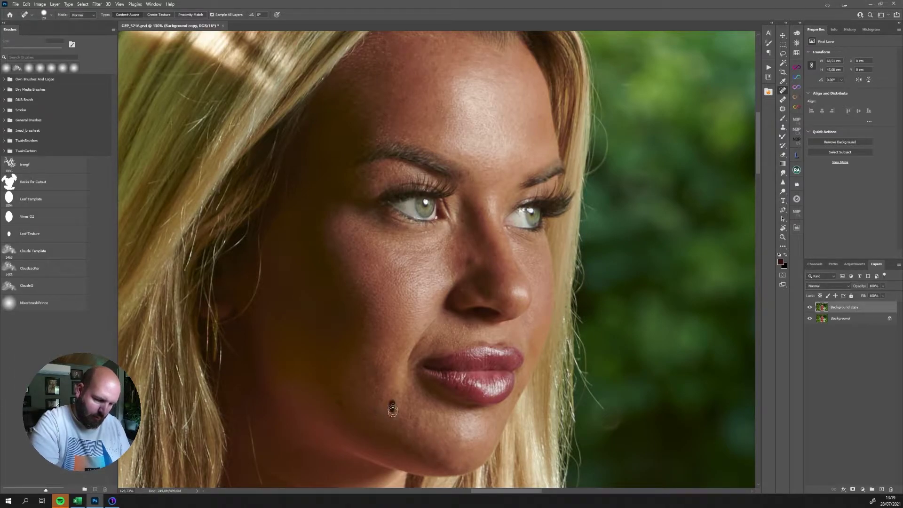
click(454, 343)
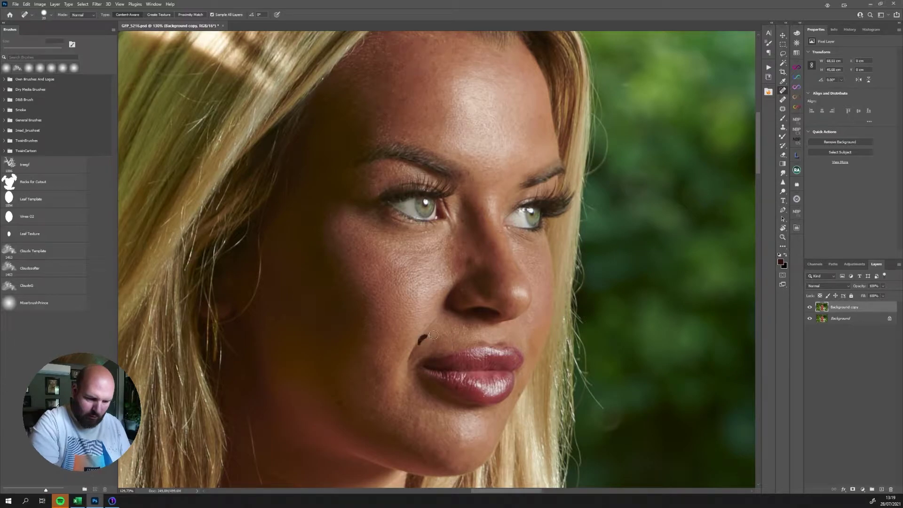
click(447, 325)
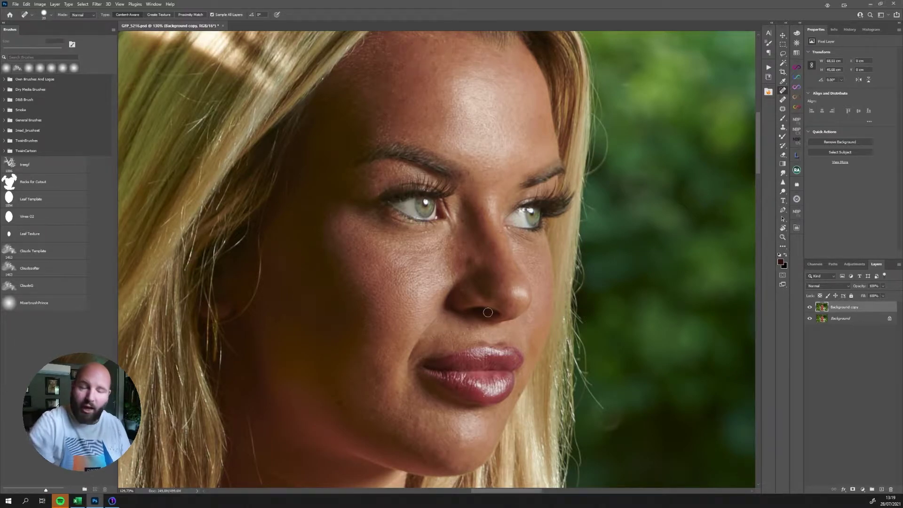
Heal the skin creases and marks across the stomach above the waistband and below the navel
scroll(488, 312, down, 10)
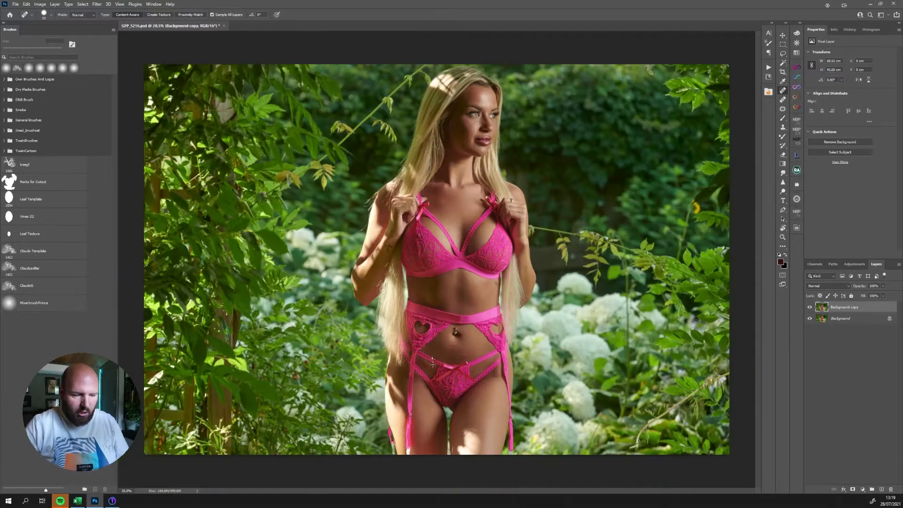
scroll(500, 299, up, 4)
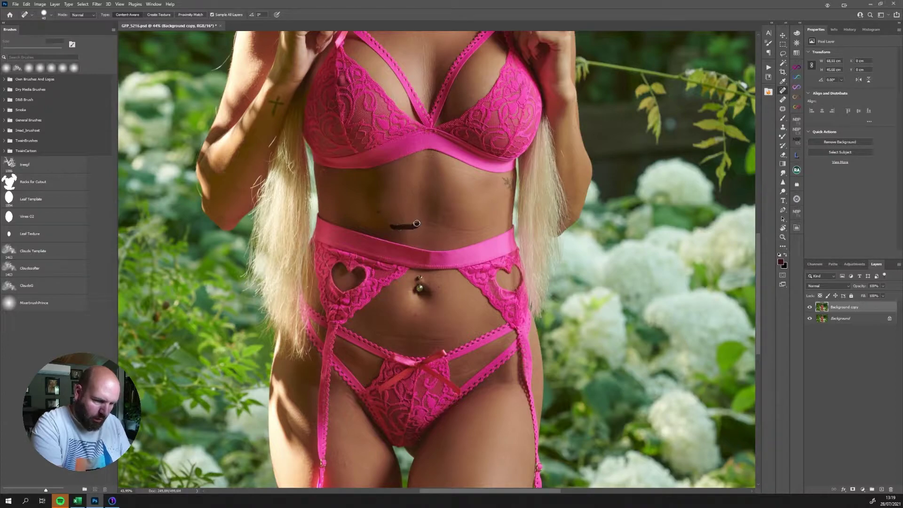
drag(446, 229, 502, 224)
drag(424, 221, 440, 222)
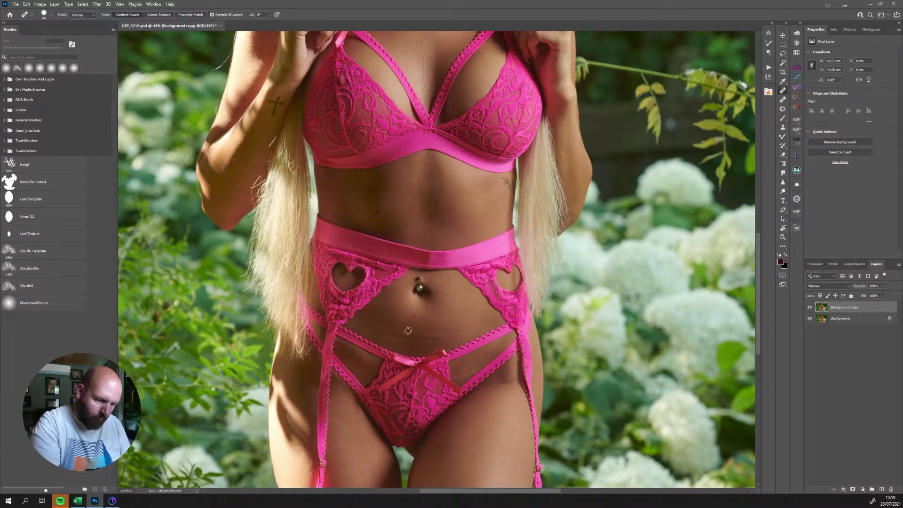
drag(358, 327, 409, 333)
drag(396, 335, 466, 335)
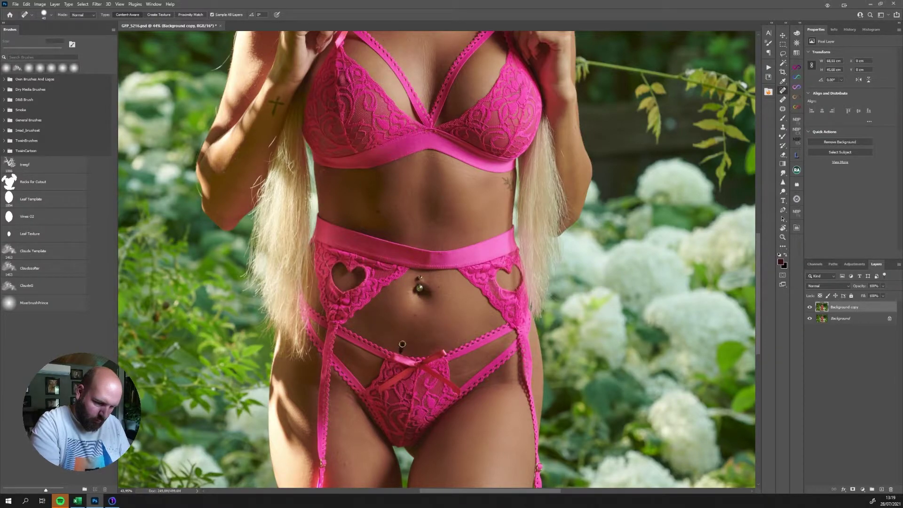
drag(403, 339, 371, 333)
mouse_move(352, 366)
mouse_down()
mouse_move(365, 373)
mouse_move(351, 399)
mouse_up()
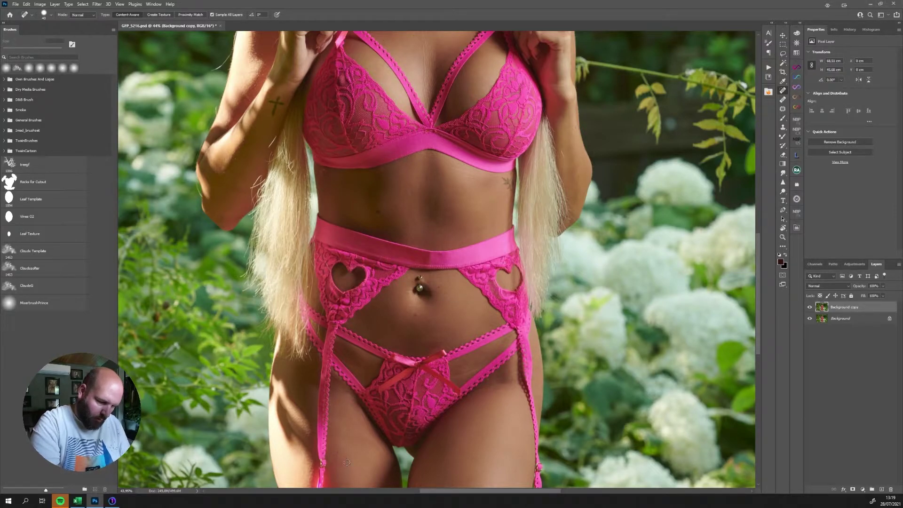
Heal the small marks and lines on the chest and neck with the Spot Healing Brush
scroll(484, 397, down, 5)
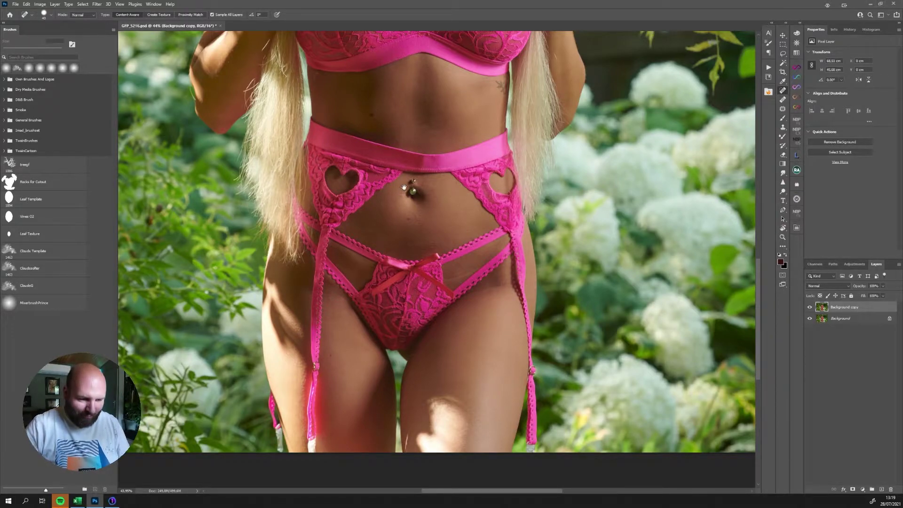
scroll(404, 187, up, 15)
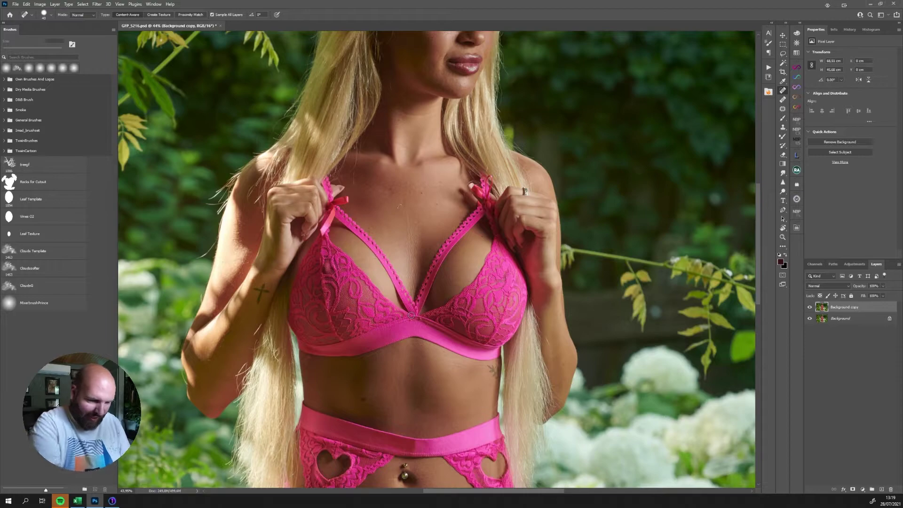
drag(408, 232, 412, 245)
drag(409, 208, 411, 238)
drag(365, 168, 380, 193)
click(368, 174)
drag(393, 102, 394, 73)
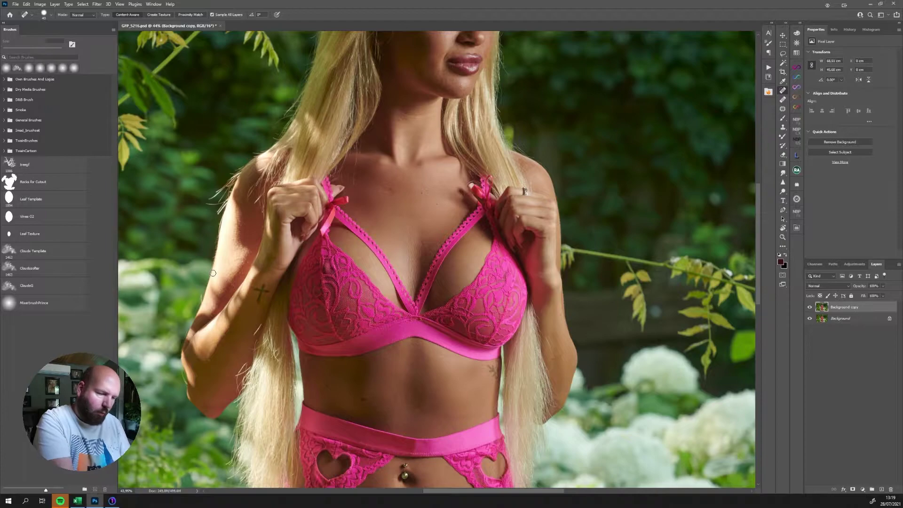
Remove the thin branch and bright leaves between the model's head and the foliage behind her hair with the Spot Healing Brush
key(ctrl+0)
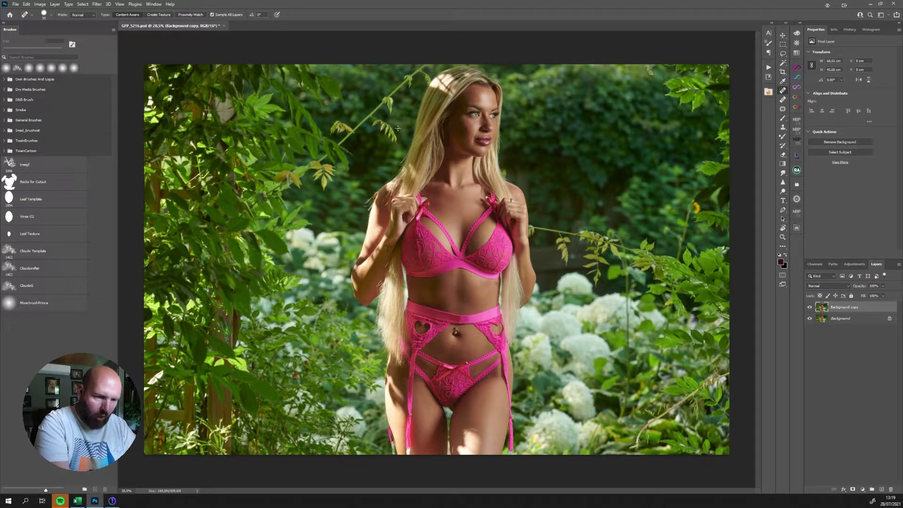
mouse_move(352, 131)
mouse_down()
mouse_move(389, 95)
mouse_move(390, 112)
mouse_move(392, 96)
mouse_move(370, 114)
mouse_move(407, 74)
mouse_move(416, 94)
mouse_up()
drag(413, 74, 436, 73)
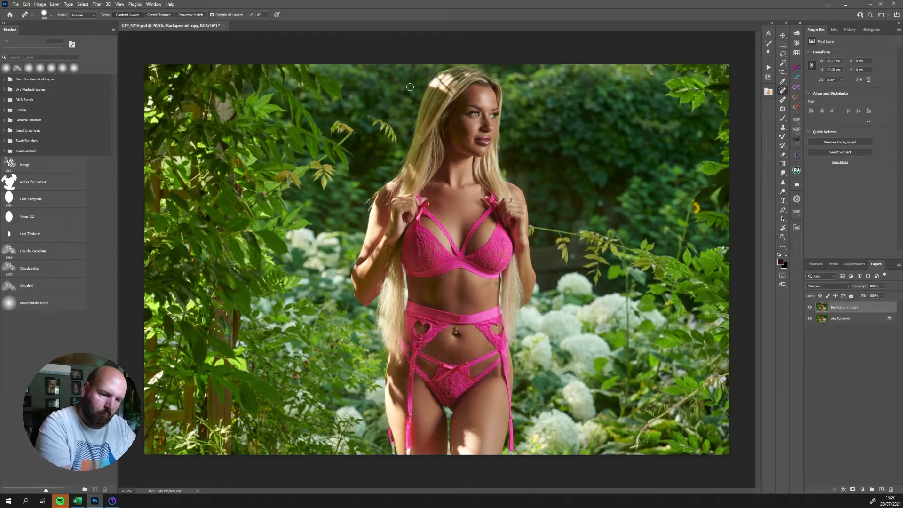
mouse_move(372, 116)
mouse_down()
mouse_move(397, 139)
mouse_move(367, 115)
mouse_move(391, 119)
mouse_up()
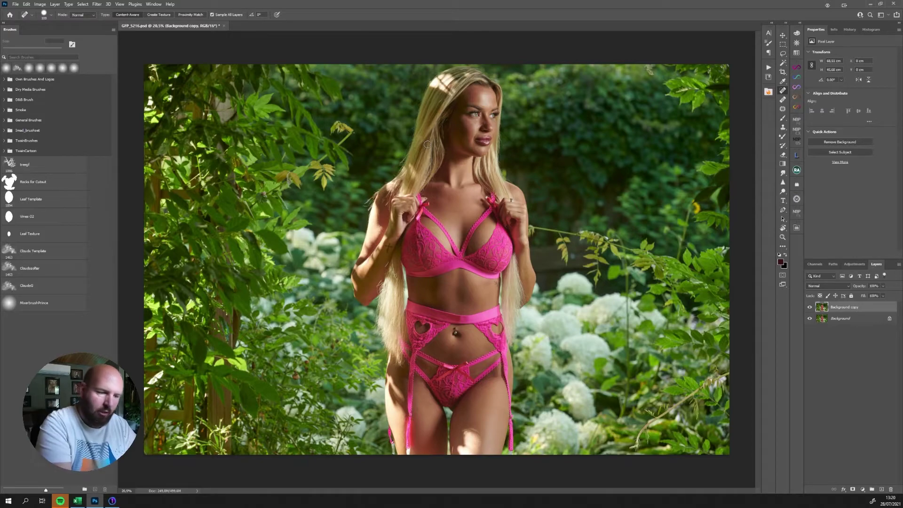
mouse_move(330, 132)
mouse_down()
mouse_move(354, 132)
mouse_move(330, 179)
mouse_move(323, 157)
mouse_move(314, 163)
mouse_move(318, 190)
mouse_move(333, 170)
mouse_move(324, 191)
mouse_move(334, 179)
mouse_move(289, 172)
mouse_move(279, 181)
mouse_move(280, 171)
mouse_move(299, 190)
mouse_up()
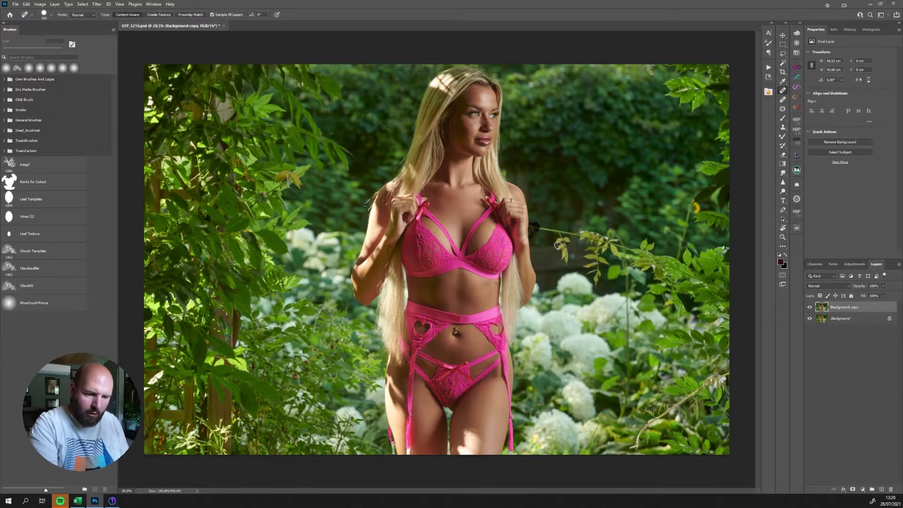
Remove the distracting branch and hanging leaves beside the model's bent arm, above the white flowers
drag(538, 227, 572, 232)
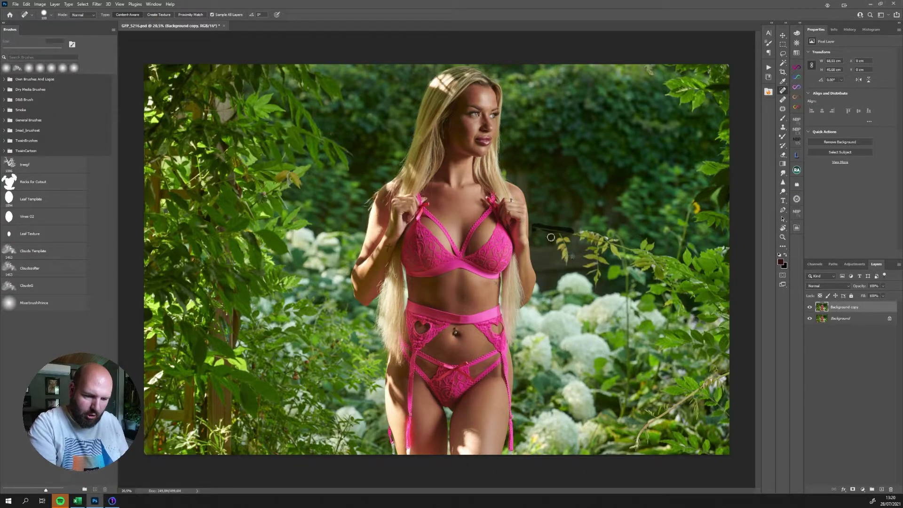
drag(560, 235, 569, 269)
mouse_move(575, 234)
mouse_down()
mouse_move(616, 246)
mouse_move(609, 240)
mouse_move(621, 258)
mouse_move(605, 237)
mouse_move(605, 263)
mouse_move(579, 240)
mouse_move(589, 241)
mouse_move(586, 269)
mouse_move(588, 248)
mouse_move(597, 242)
mouse_move(603, 251)
mouse_move(591, 248)
mouse_move(602, 248)
mouse_move(587, 265)
mouse_move(596, 263)
mouse_move(596, 283)
mouse_move(604, 250)
mouse_move(600, 276)
mouse_move(605, 266)
mouse_move(574, 252)
mouse_up()
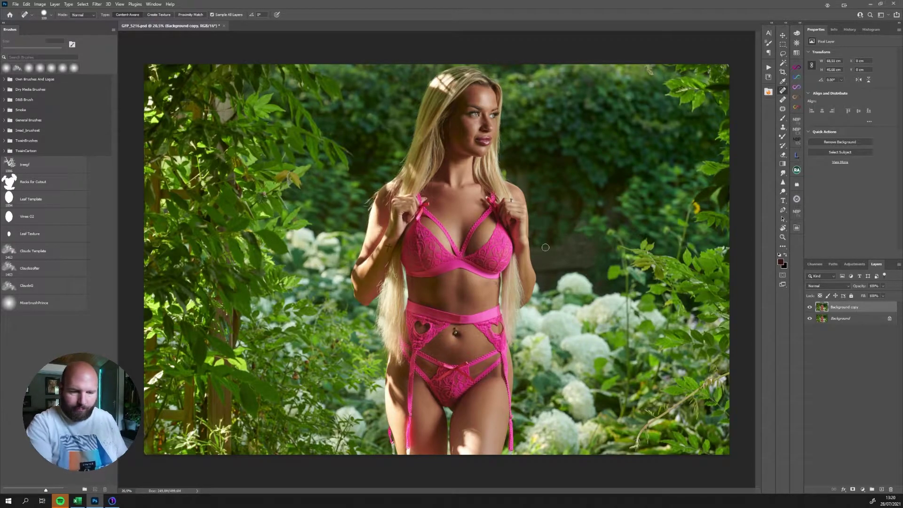
Blend the healed dark background beside the model's arm using the Clone Stamp at 10% flow with freshly sampled areas
key(s)
alt+right_click(574, 214)
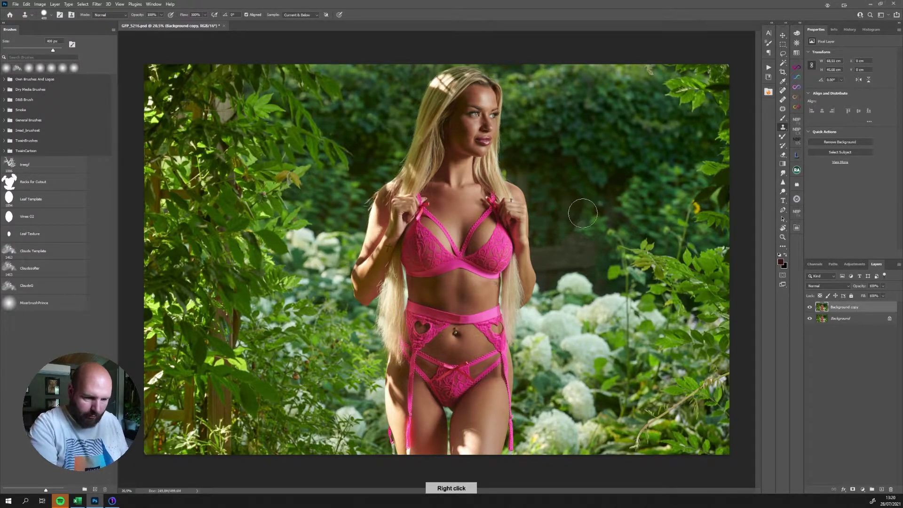
key(shift+1)
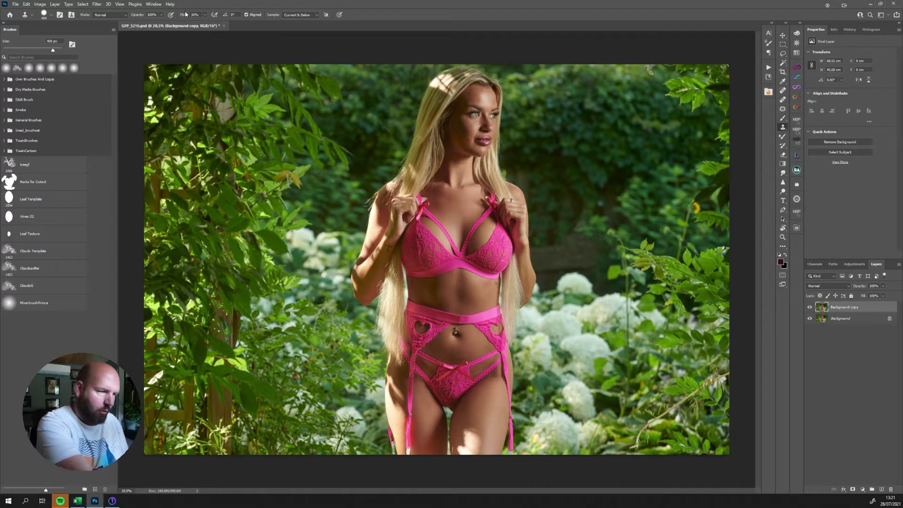
right_click(576, 212)
mouse_move(655, 248)
mouse_down()
mouse_move(570, 240)
mouse_move(596, 238)
mouse_move(585, 234)
mouse_up()
alt+click(551, 207)
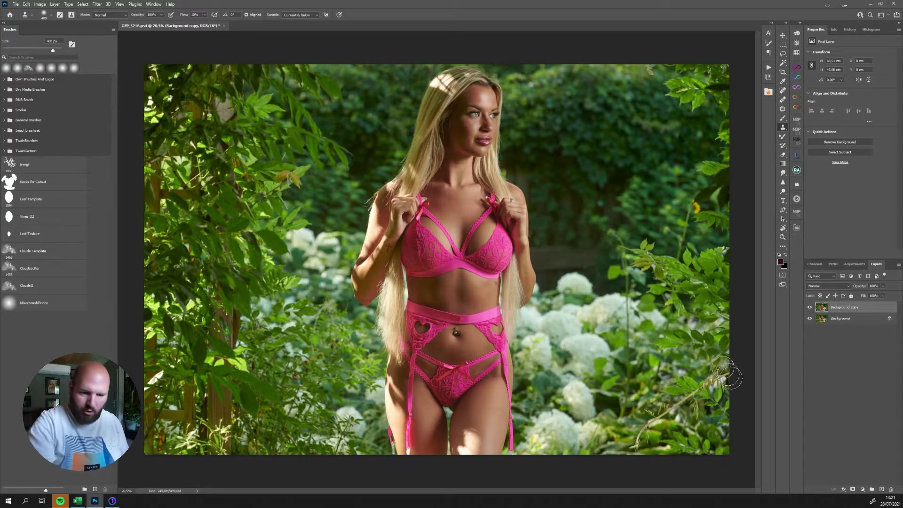
alt+right_click(565, 256)
alt+click(566, 257)
mouse_move(580, 251)
mouse_down()
mouse_move(567, 253)
mouse_move(596, 252)
mouse_up()
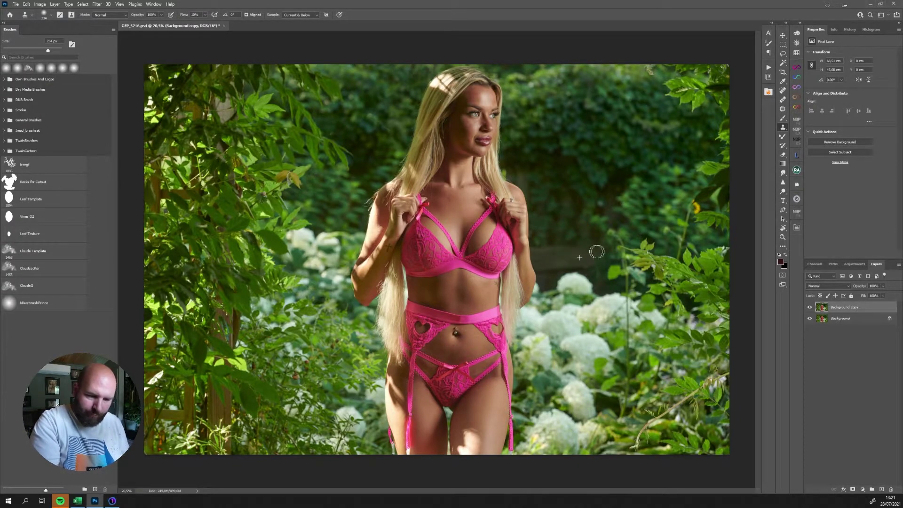
Switch to the Spot Healing Brush and reduce its size for the stray hairs beside the face
scroll(619, 241, down, 3)
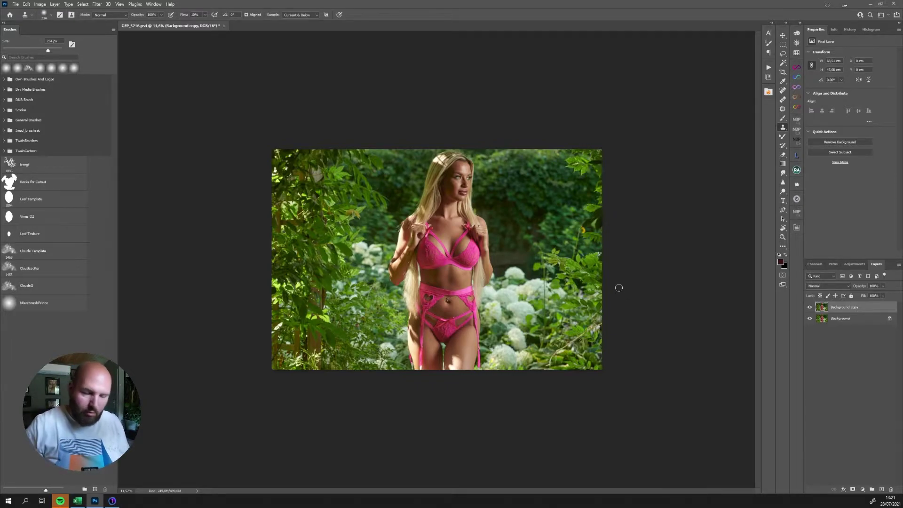
scroll(444, 239, up, 5)
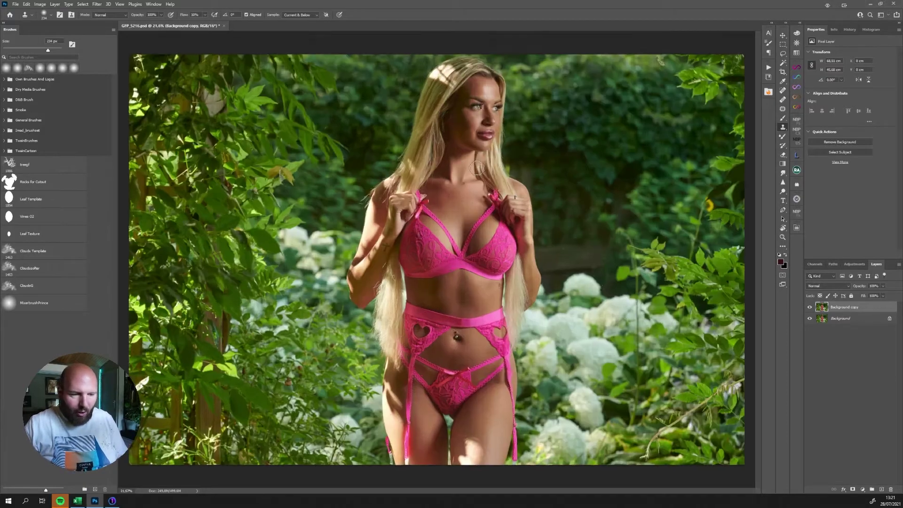
scroll(444, 239, up, 3)
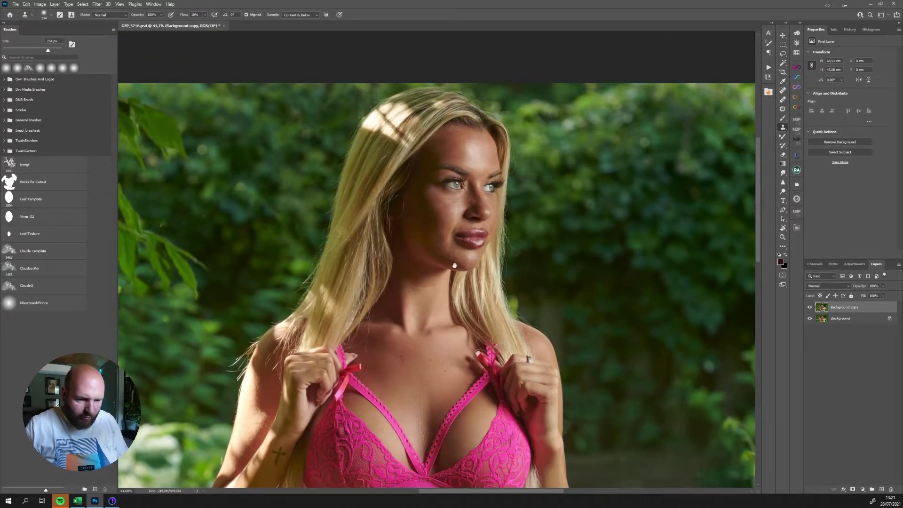
key(j)
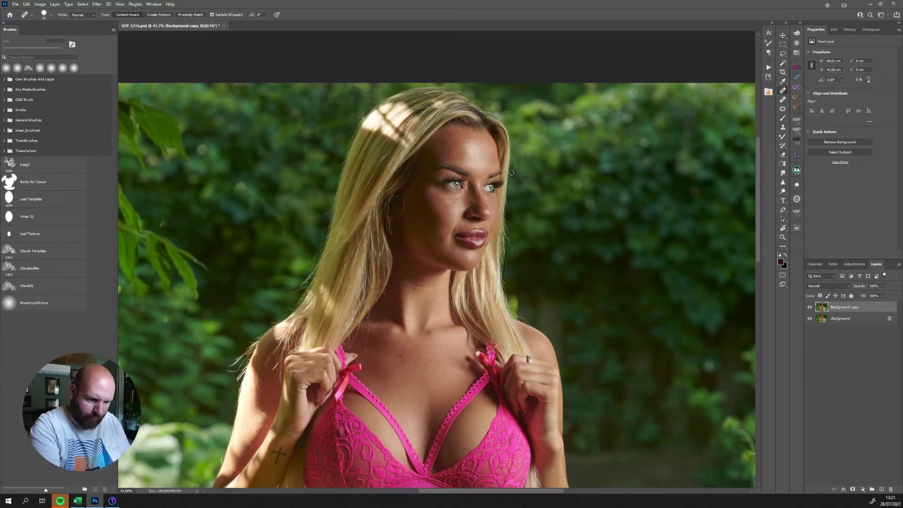
key(bracketleft)
key(bracketleft)
key(bracketleft)
key(bracketleft)
key(bracketleft)
key(bracketleft)
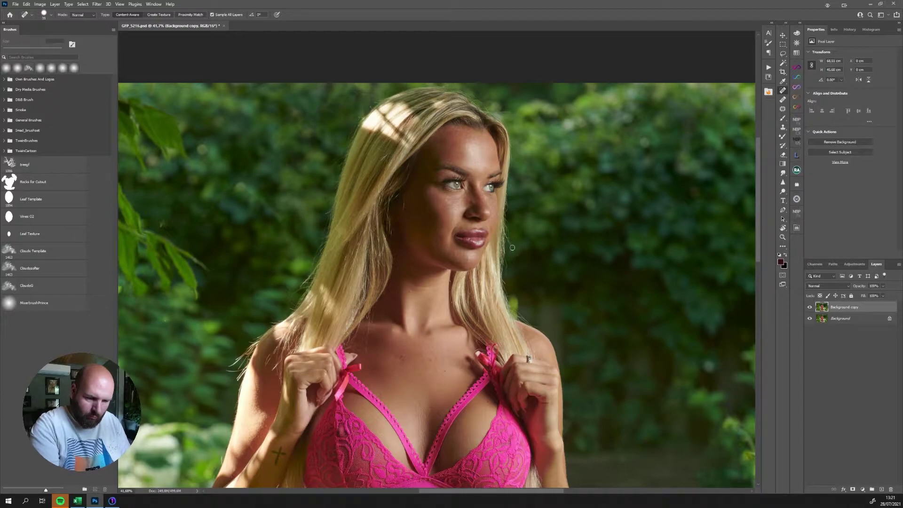
Add a Curves adjustment layer with a raised curve that brightens the image and invert its mask to black
scroll(516, 230, down, 9)
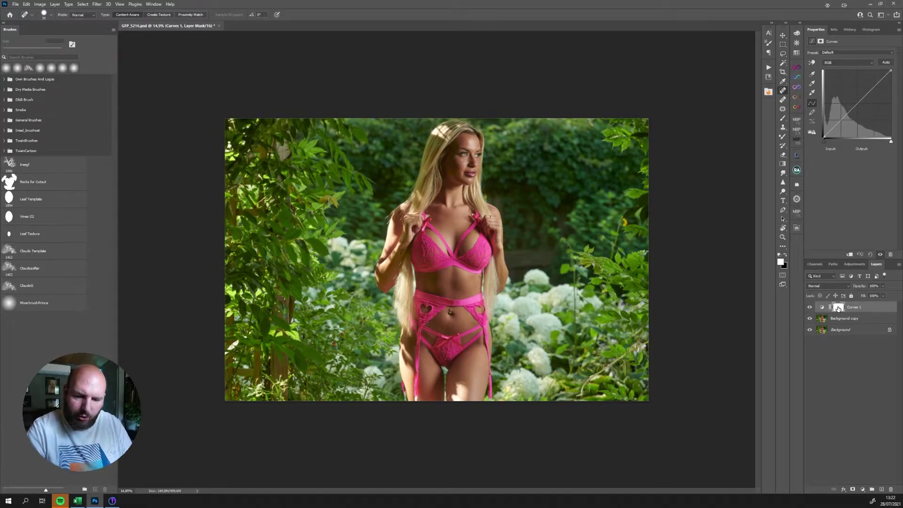
click(858, 104)
click(873, 88)
drag(873, 88, 869, 81)
key(ctrl+i)
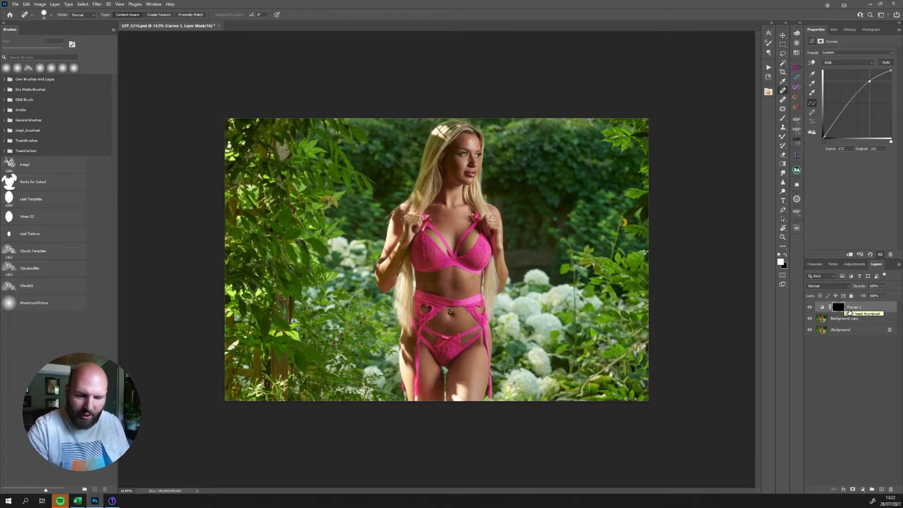
Rename the brightening Curves layer as dodge
double_click(854, 307)
text(dodge)
key(Return)
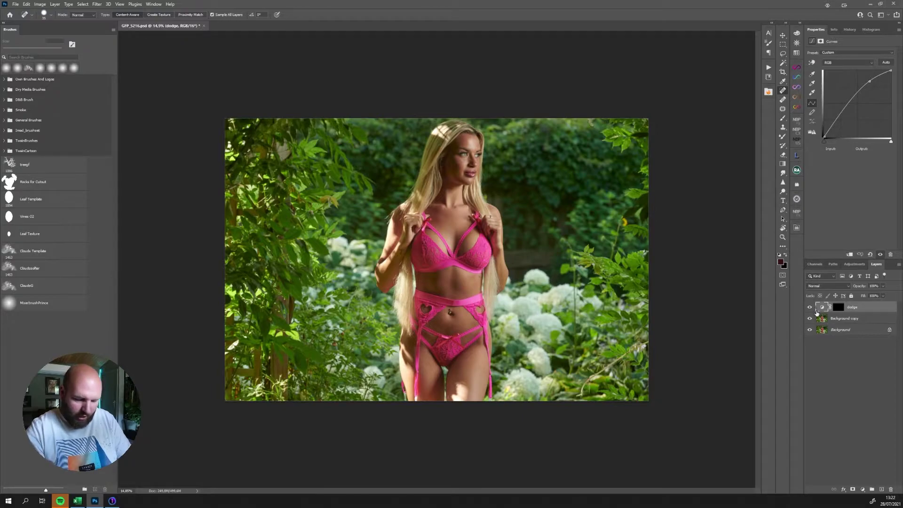
Duplicate the dodge layer and bend the copy's curve downward so that it darkens
key(ctrl+j)
key(d)
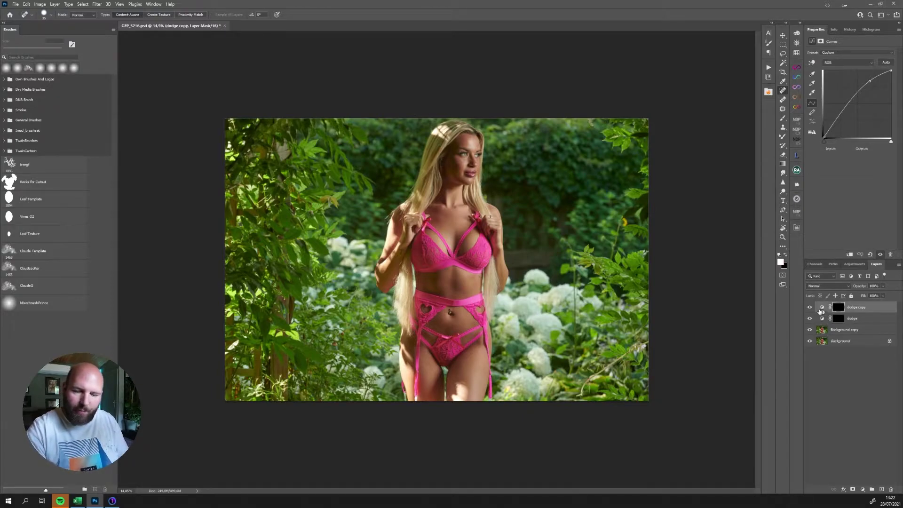
drag(869, 81, 846, 125)
Rename the darkening Curves layer as burn
double_click(855, 307)
text(burn)
key(Return)
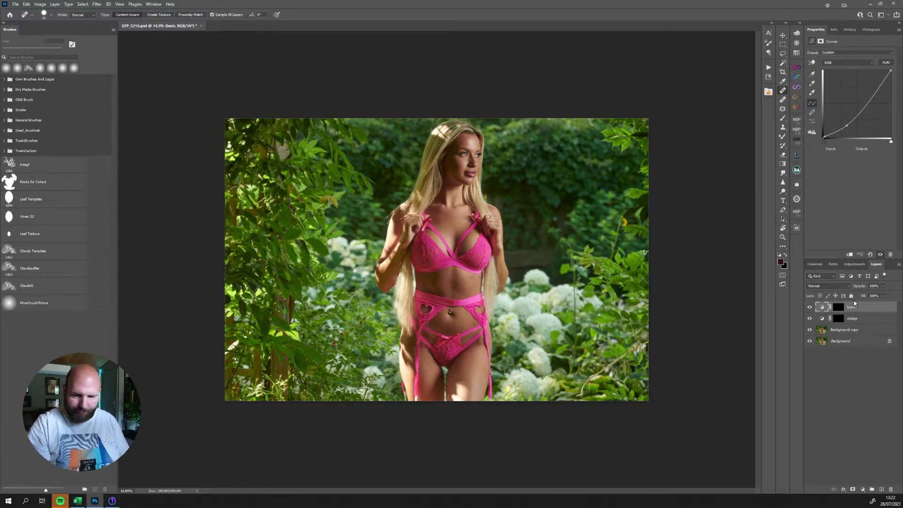
Group the burn and dodge layers and rename the group as D&B
shift+click(852, 318)
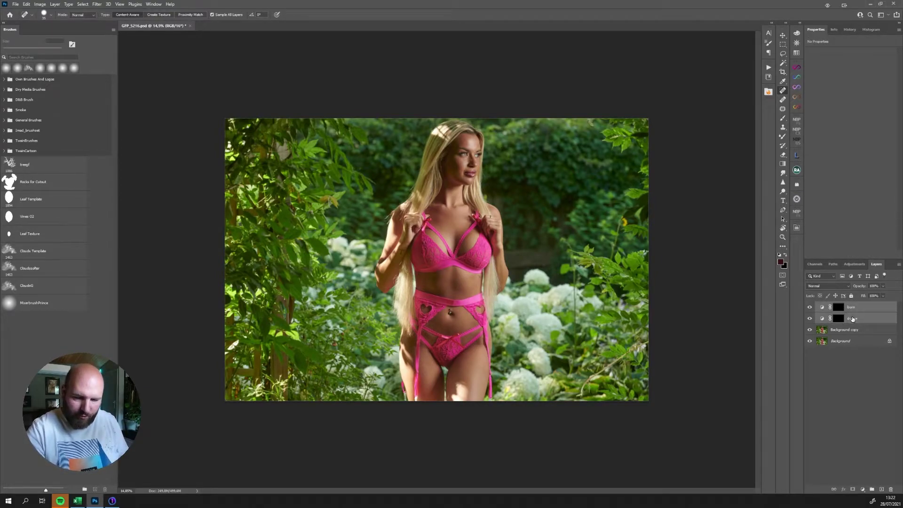
drag(853, 318, 872, 490)
double_click(835, 307)
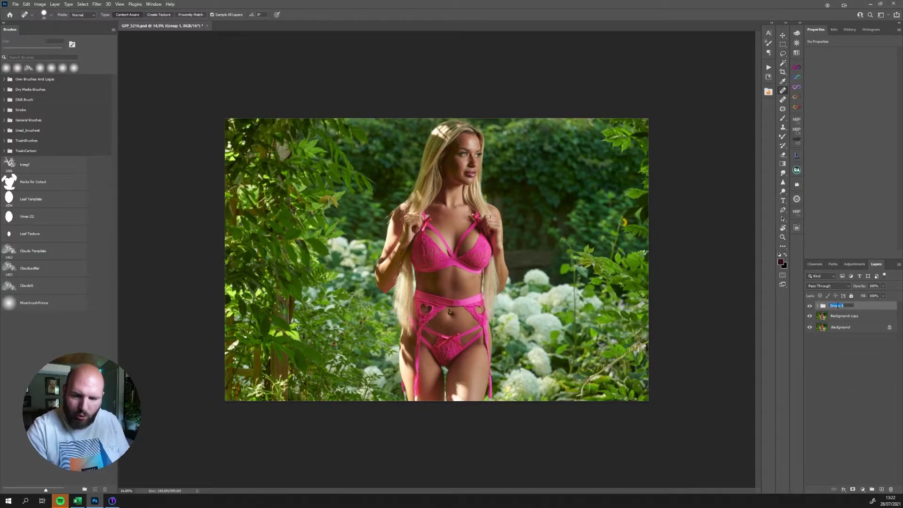
text(D&B)
key(Return)
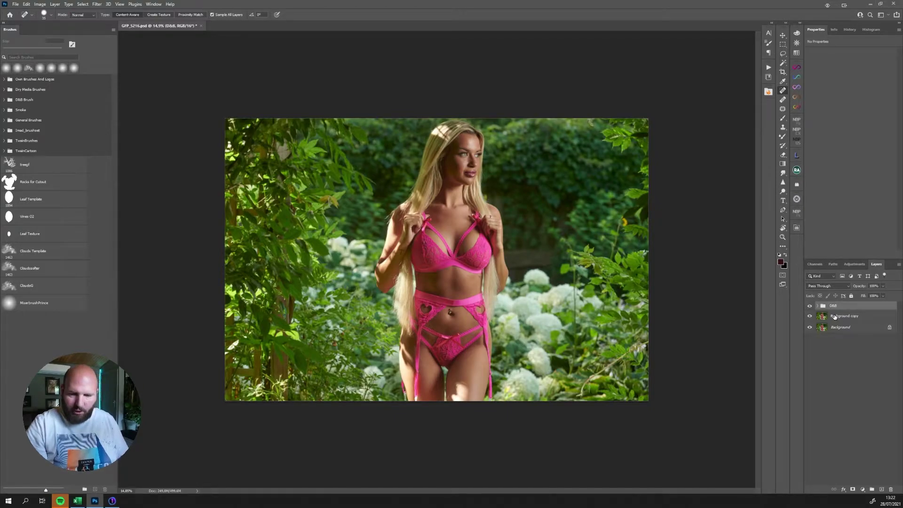
Add a Solid Color fill layer above the D&B group in neutral grey with RGB values 128, 128, 128
click(862, 489)
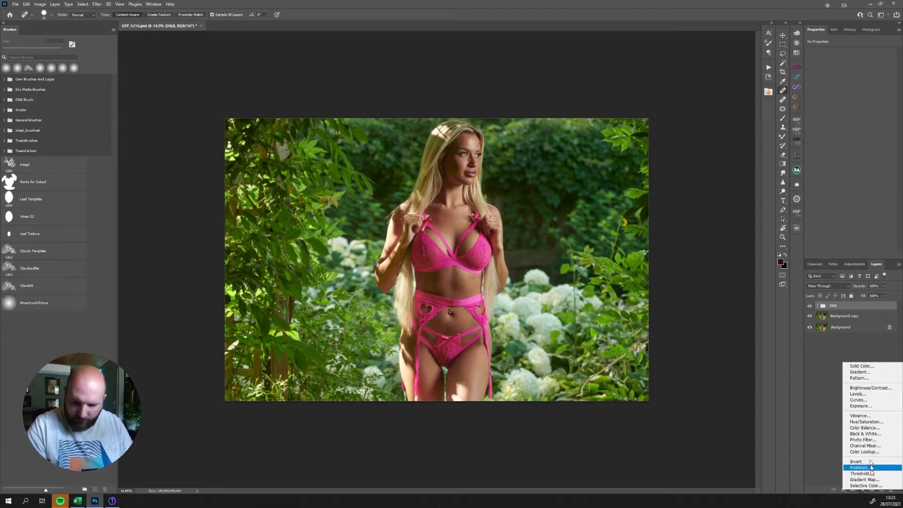
click(865, 366)
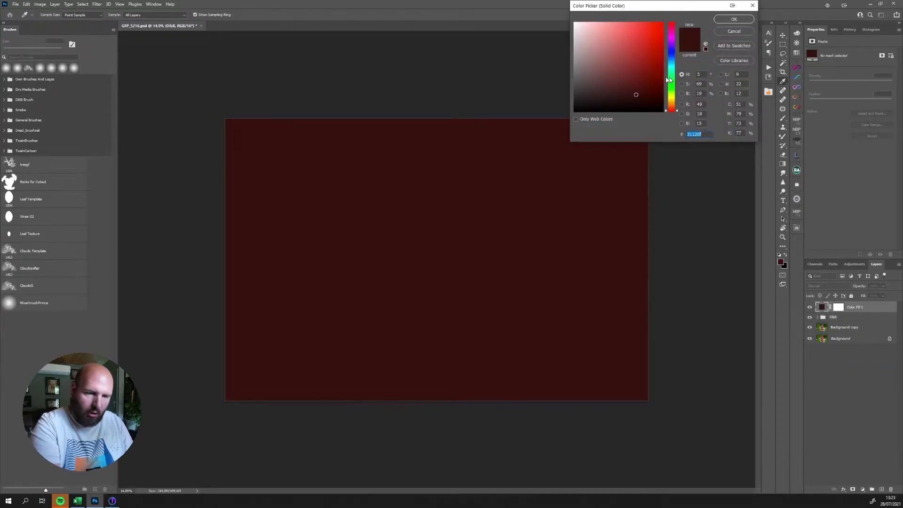
drag(597, 81, 574, 76)
click(701, 105)
text(128)
key(Tab)
text(128)
key(Tab)
text(128)
key(Tab)
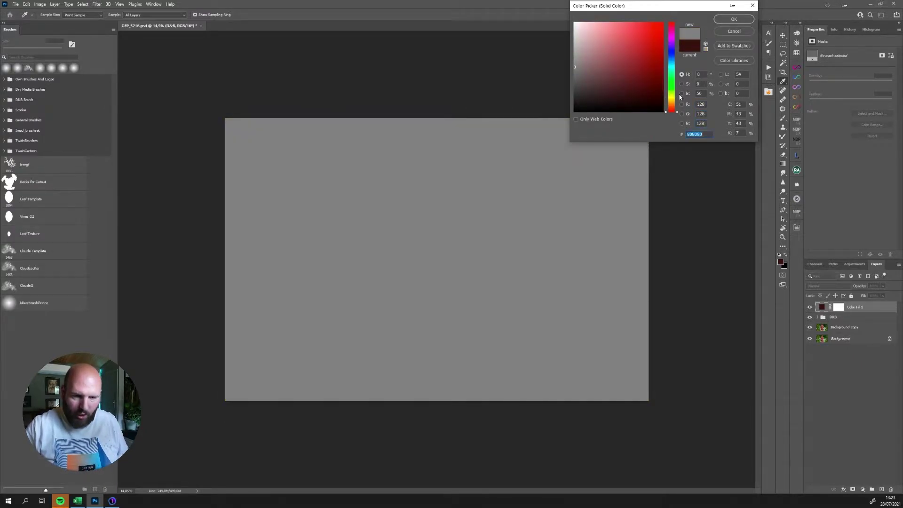
click(743, 18)
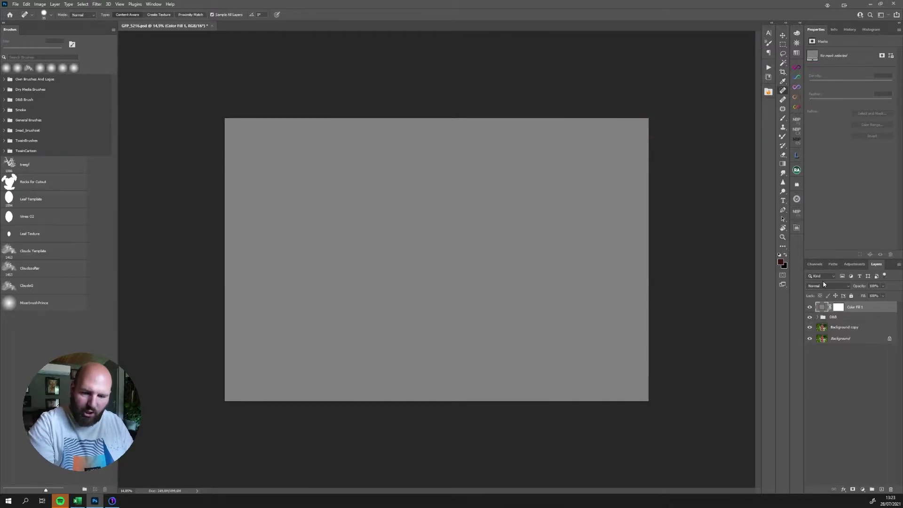
Change the grey fill layer's blend mode to Color and deselect the layer
click(828, 286)
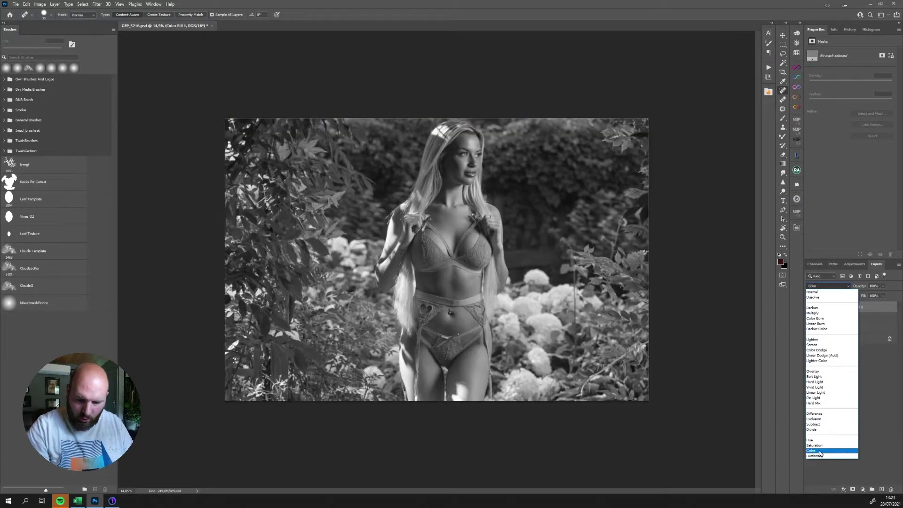
click(818, 451)
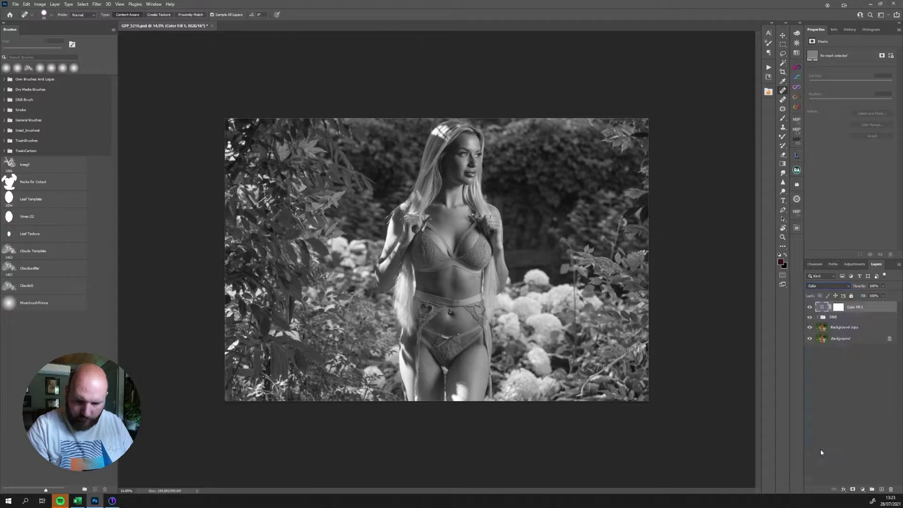
click(837, 401)
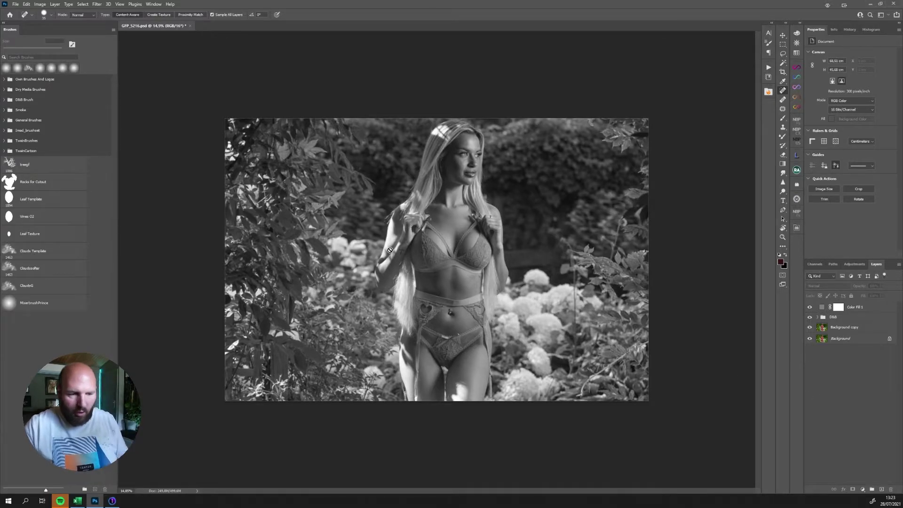
Add a Curves adjustment layer with a contrast-boosting S-curve pinned at the midpoint and place it beneath the grey fill layer
scroll(463, 147, up, 10)
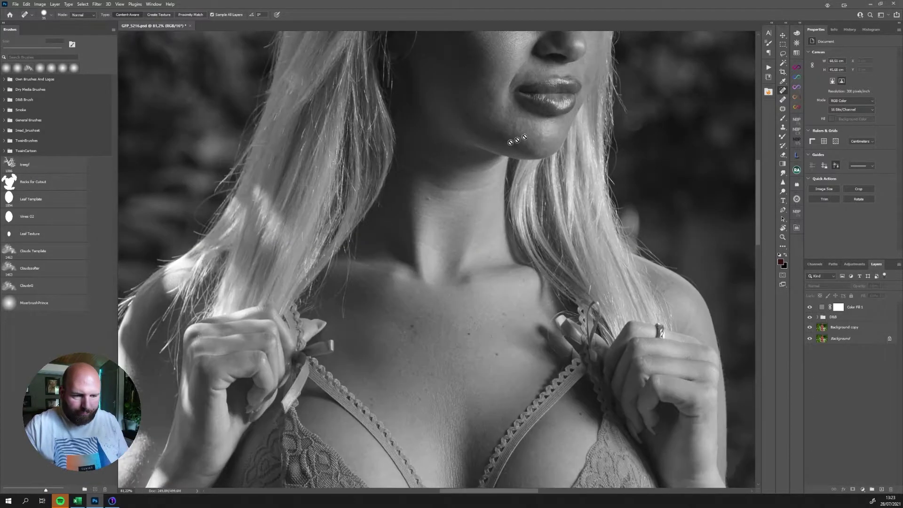
drag(517, 140, 465, 326)
click(823, 307)
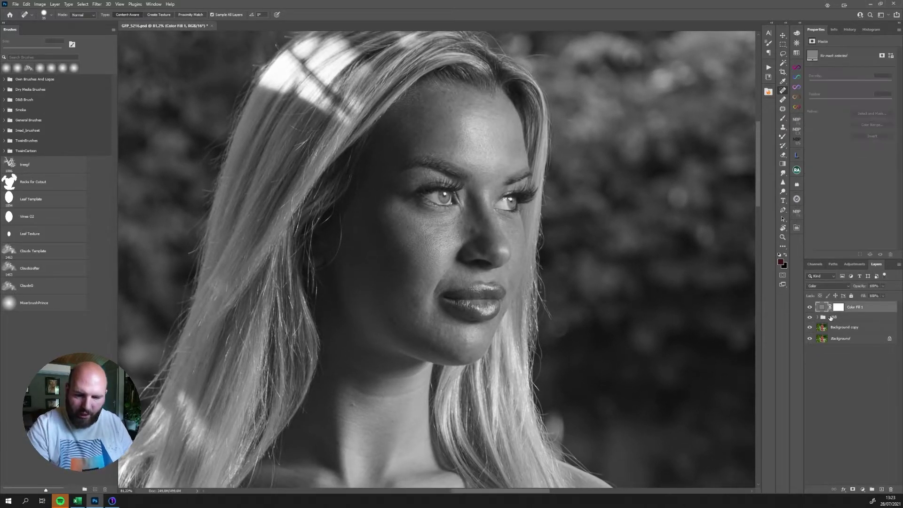
click(863, 489)
click(860, 399)
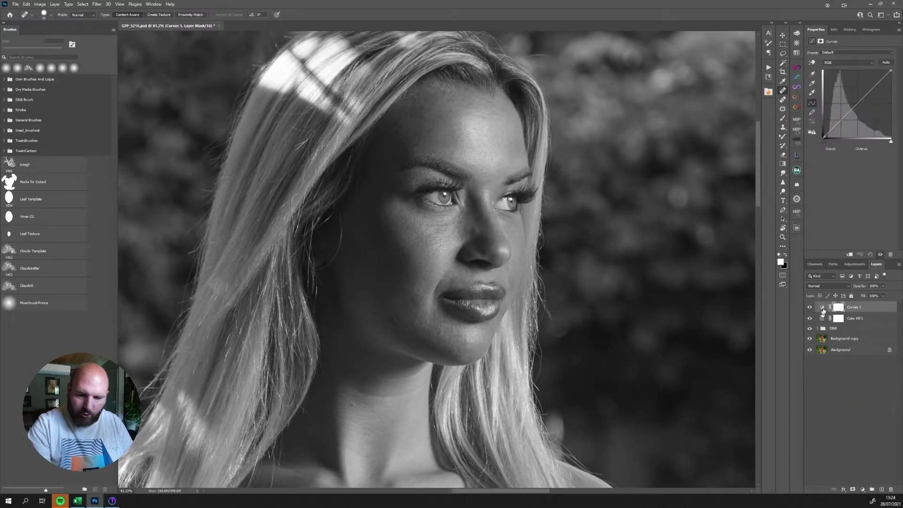
drag(841, 121, 859, 104)
click(861, 104)
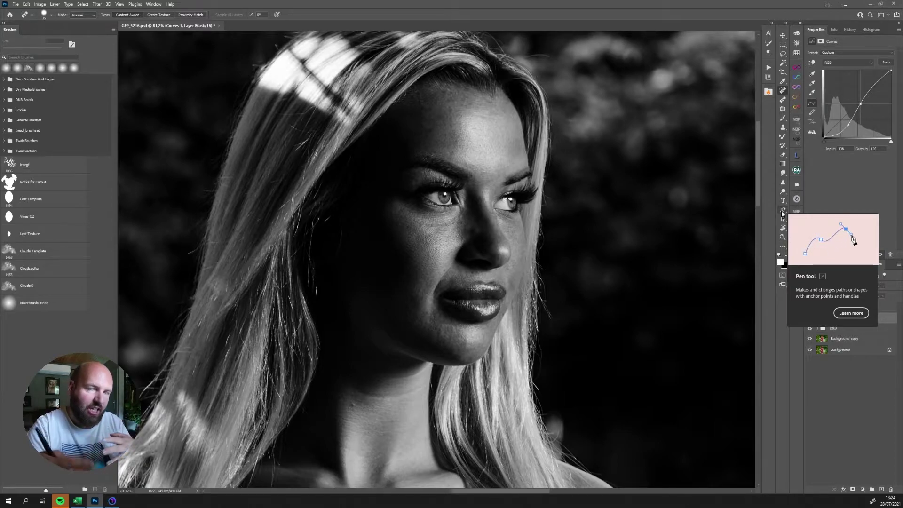
click(841, 366)
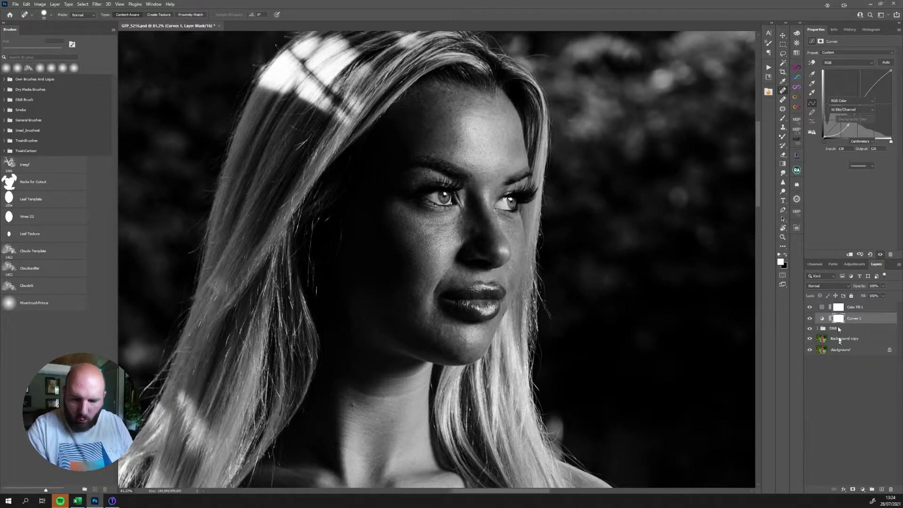
Target the dodge layer's mask inside the D&B group and set up a white Brush with a very low flow
click(818, 328)
click(844, 350)
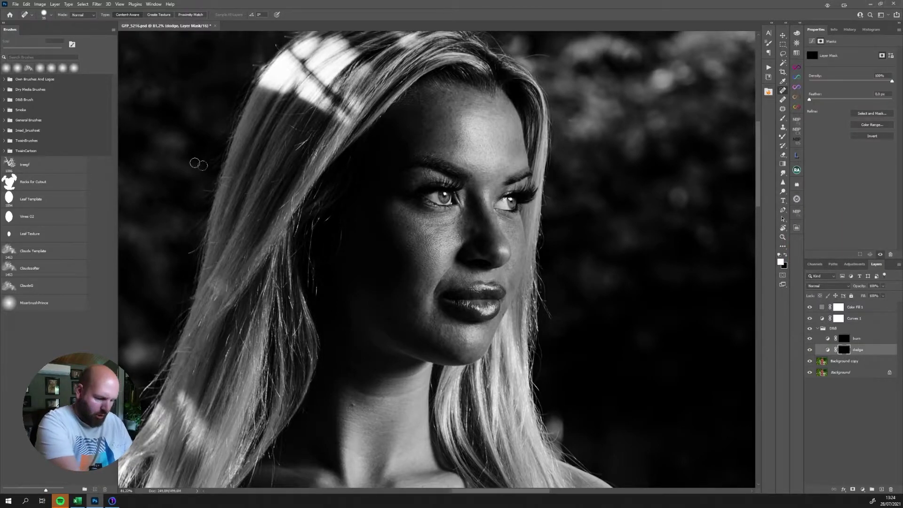
key(b)
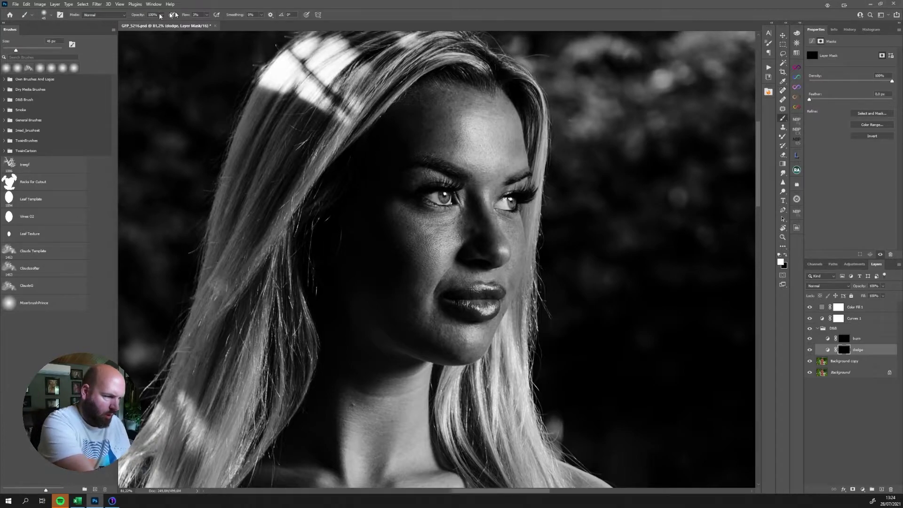
drag(189, 15, 181, 15)
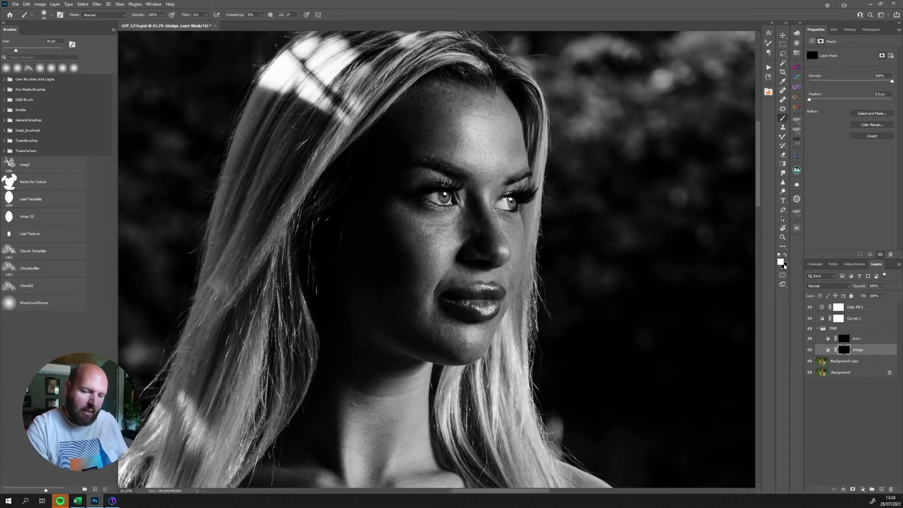
key(x)
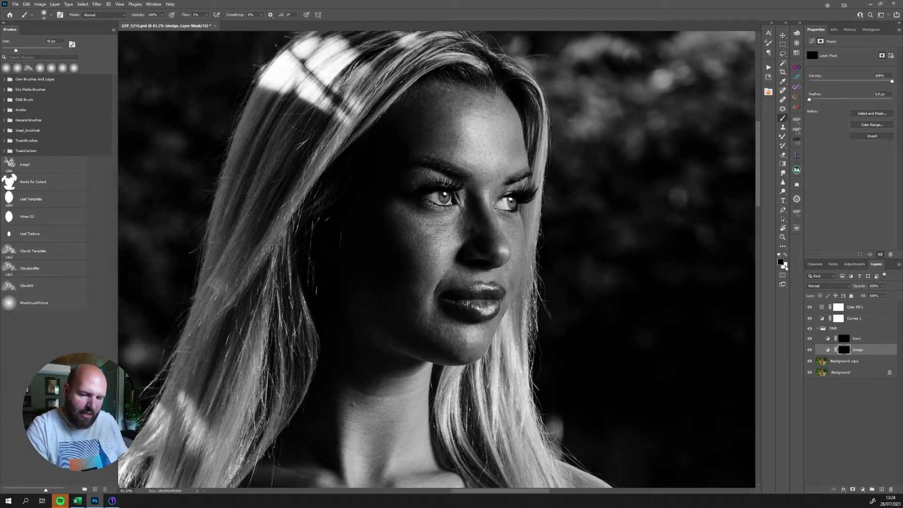
key(x)
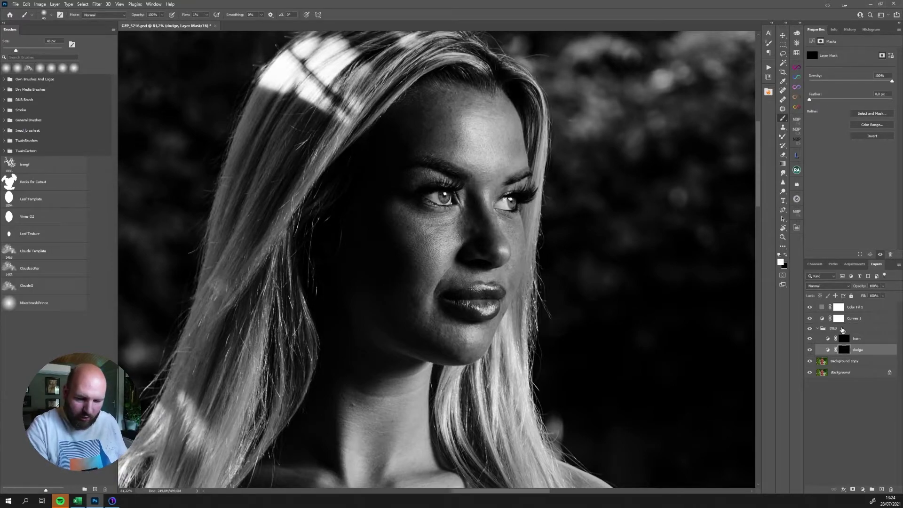
Set the dodging brush to a size of 25 px with 0% hardness
key(bracketleft)
key(bracketleft)
right_click(460, 128)
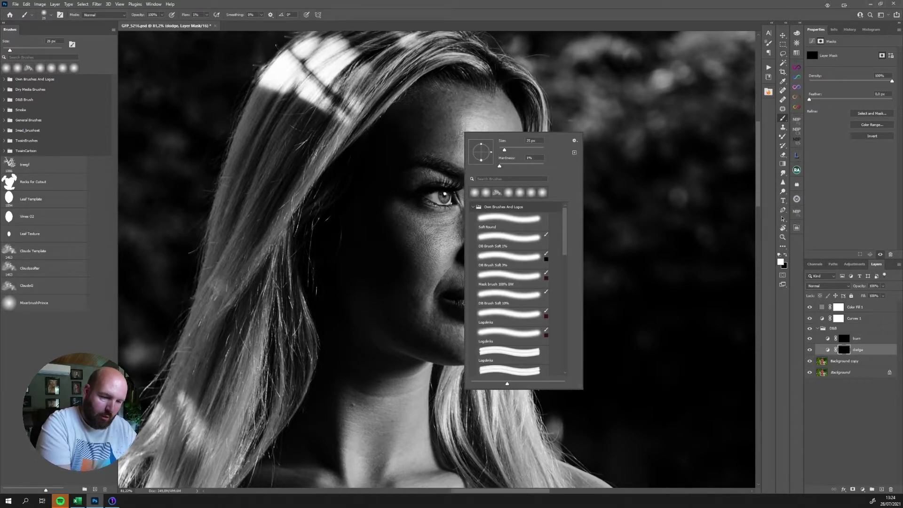
drag(499, 165, 478, 165)
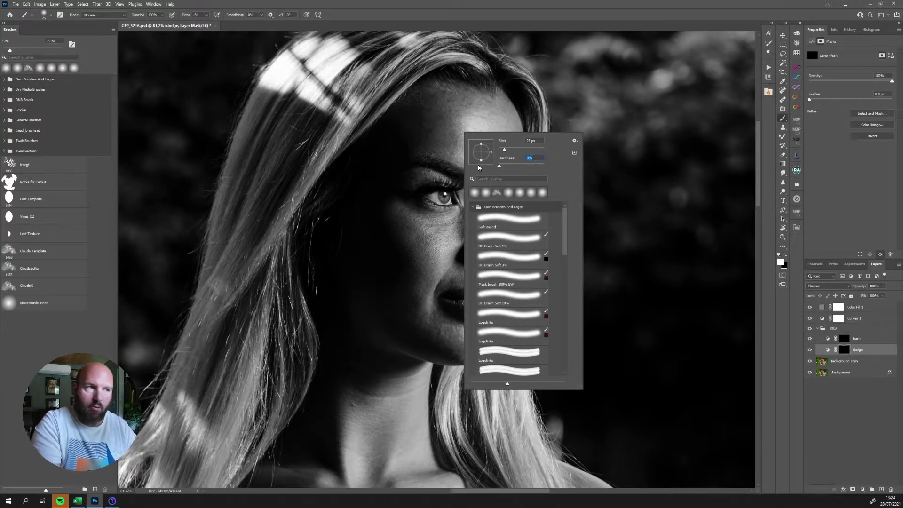
click(447, 131)
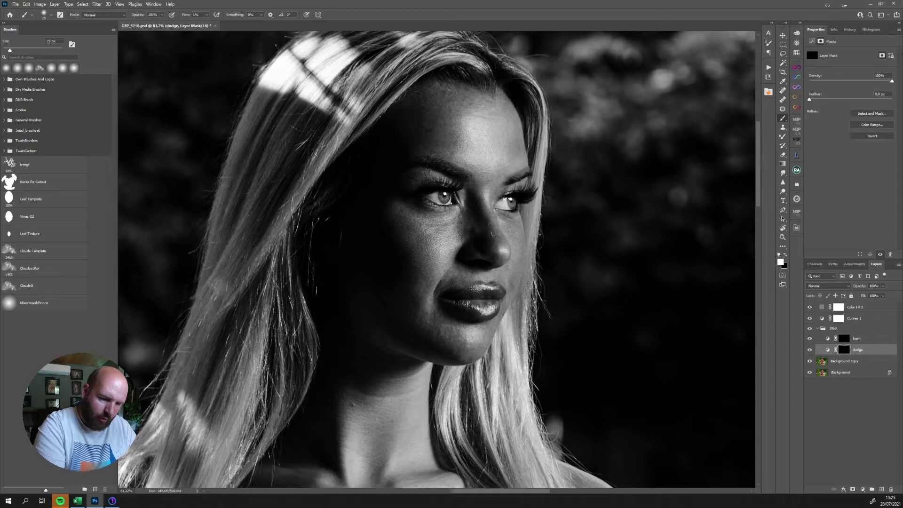
Reduce the brush to 15 px and rotate the canvas counterclockwise so the face lies tilted for dodging
key(bracketleft)
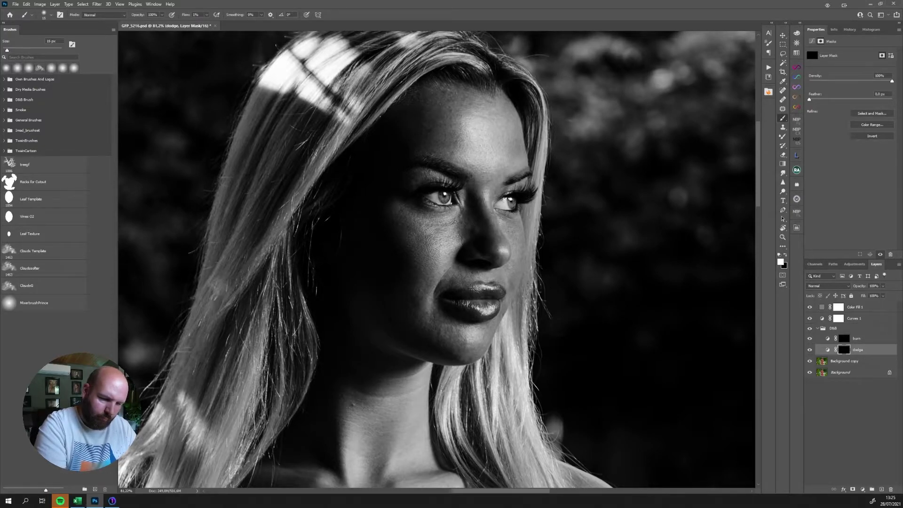
key(r)
mouse_move(523, 250)
mouse_down()
mouse_move(480, 188)
mouse_move(403, 249)
mouse_up()
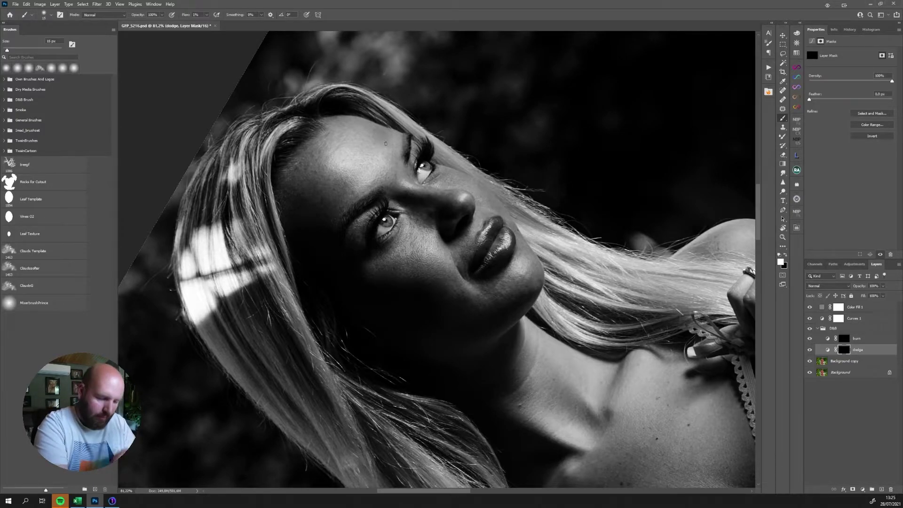
Enlarge the brush in stages up to 70 px over the forehead, and reduce it to 25 px for smaller areas
key(bracketright)
key(bracketright)
key(bracketright)
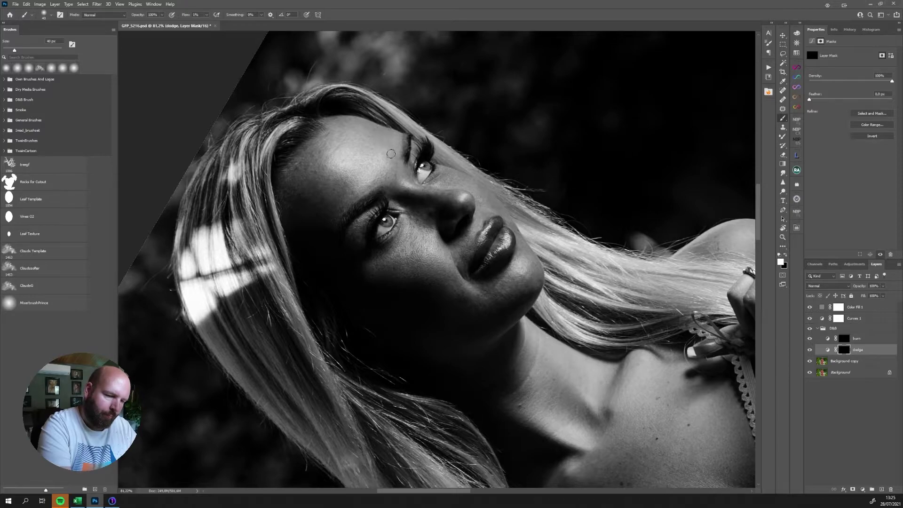
key(bracketright)
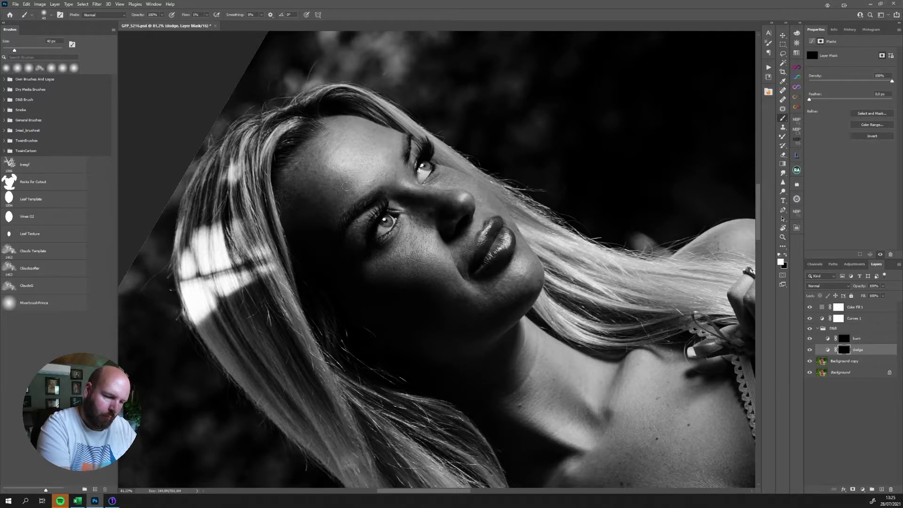
key(bracketright)
key(bracketright)
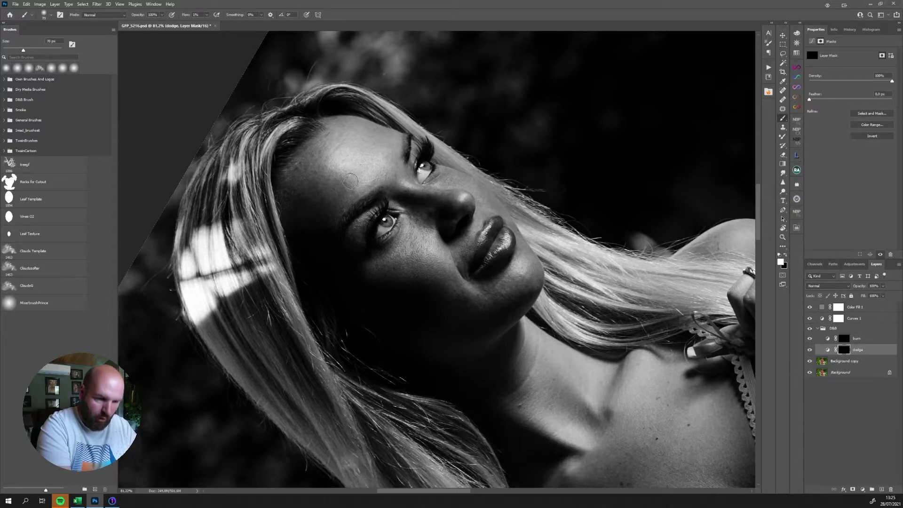
key(bracketleft)
key(bracketleft)
key(bracketleft)
key(bracketleft)
key(bracketleft)
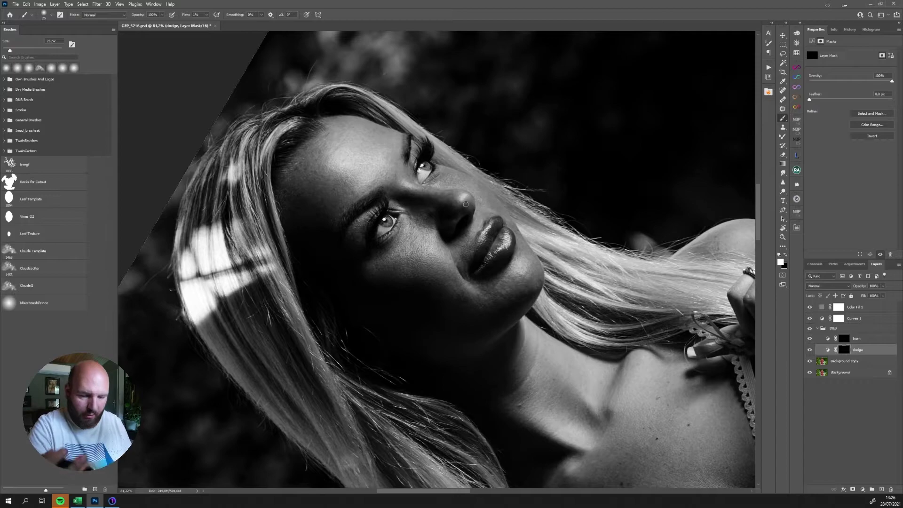
Rotate the canvas until the face is upside down and examine the light and shadow transitions on face, neck and chest
scroll(602, 258, down, 5)
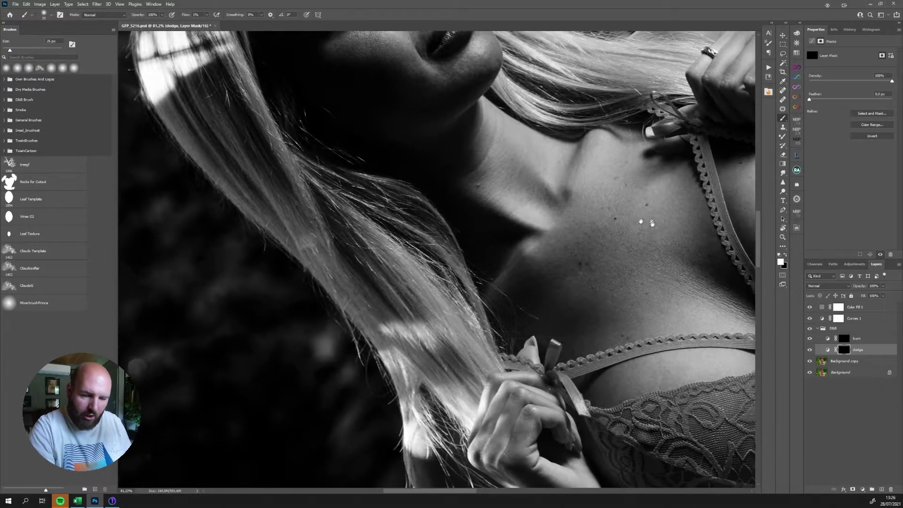
drag(652, 222, 654, 217)
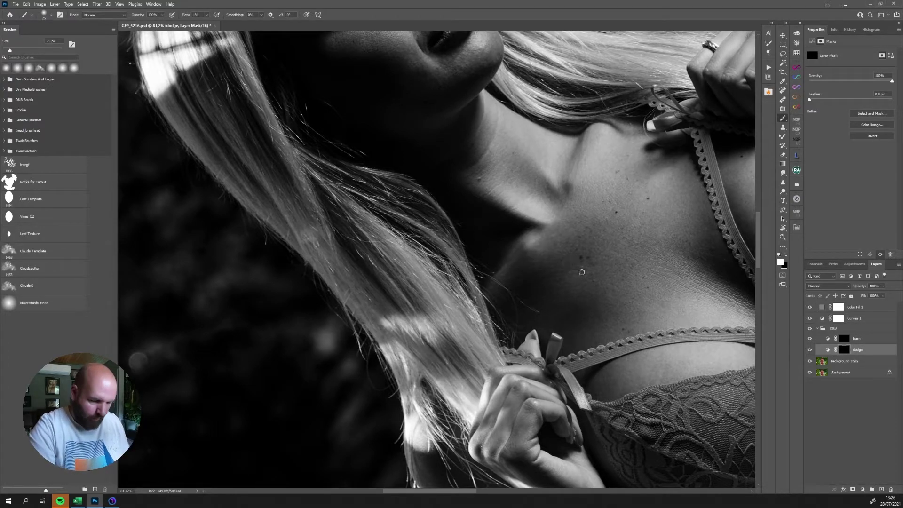
key(r)
mouse_move(646, 255)
mouse_down()
mouse_move(605, 137)
mouse_move(456, 57)
mouse_move(358, 76)
mouse_move(473, 233)
mouse_move(568, 205)
mouse_up()
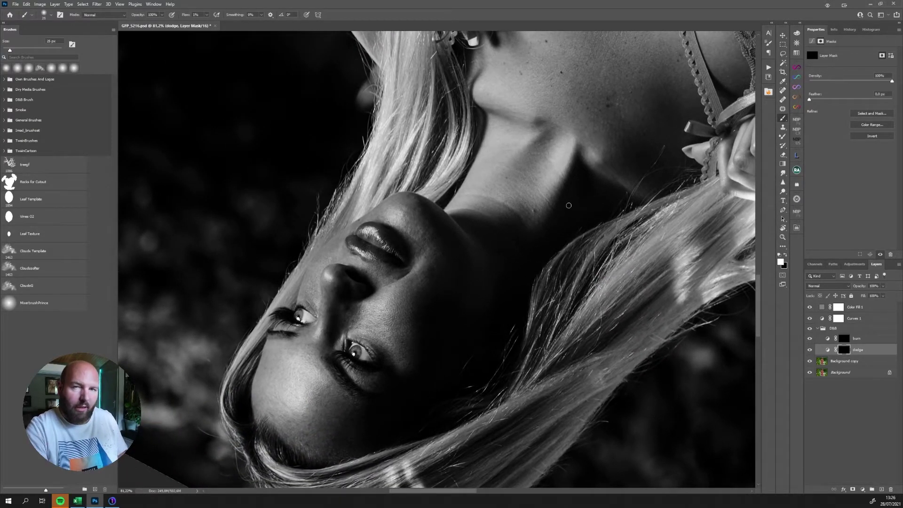
key(r)
mouse_move(569, 205)
mouse_down()
mouse_move(556, 151)
mouse_move(588, 198)
mouse_move(575, 175)
mouse_up()
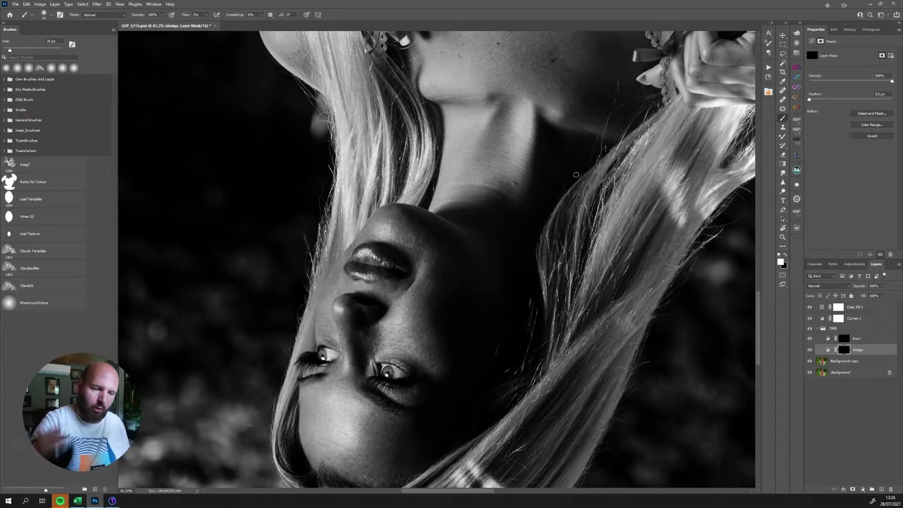
key(r)
mouse_move(424, 330)
mouse_down()
mouse_move(458, 287)
mouse_move(489, 281)
mouse_move(470, 280)
mouse_up()
Reduce the dodging brush to 9 px and inspect the fine skin texture of the cheek up close
key(bracketleft)
key(bracketleft)
key(bracketleft)
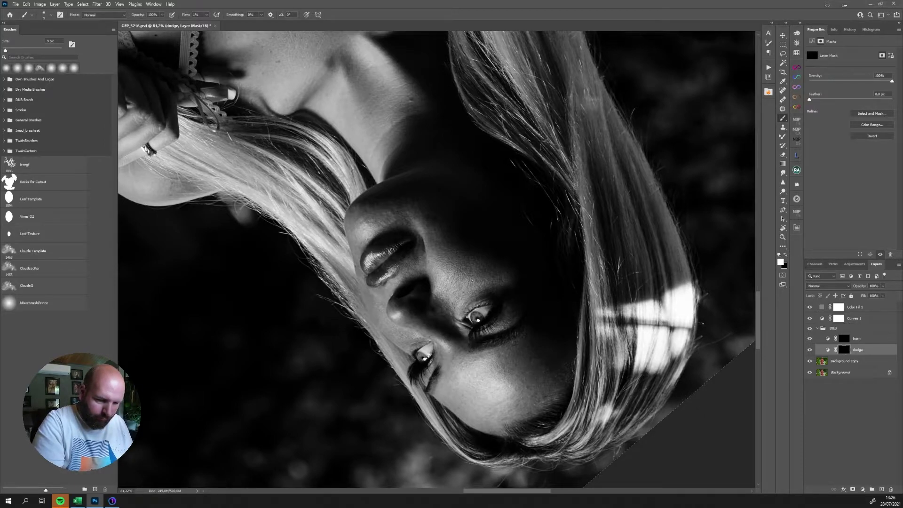
scroll(517, 269, up, 10)
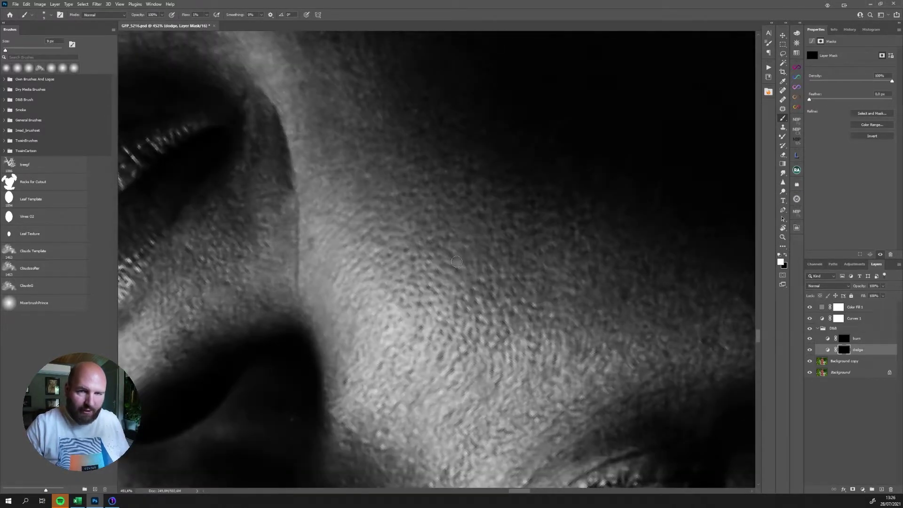
scroll(425, 259, down, 12)
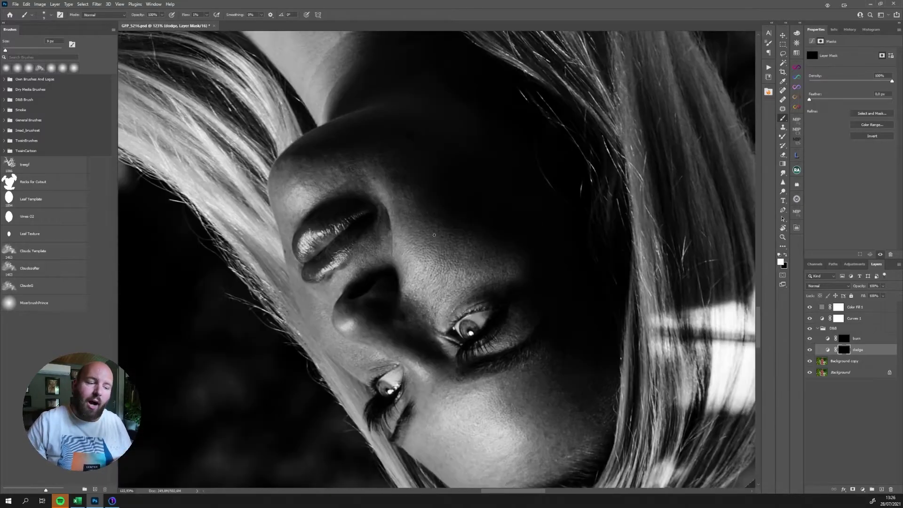
scroll(404, 216, up, 1)
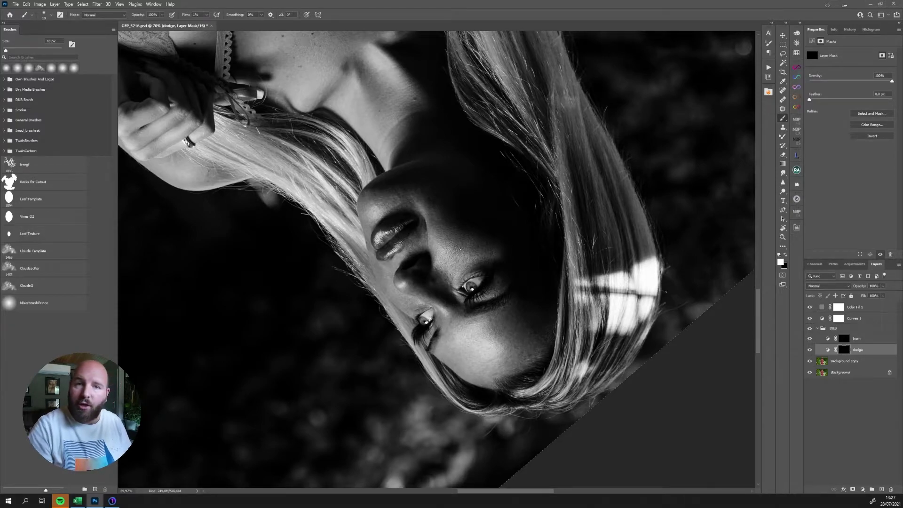
Move down the body to the thigh and dodge it with the brush enlarged to 40 px
scroll(377, 292, down, 3)
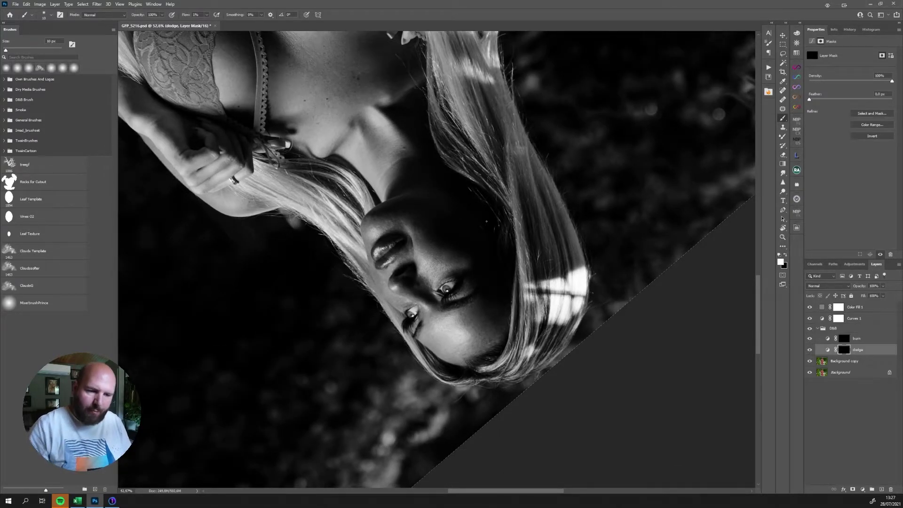
drag(404, 134, 479, 192)
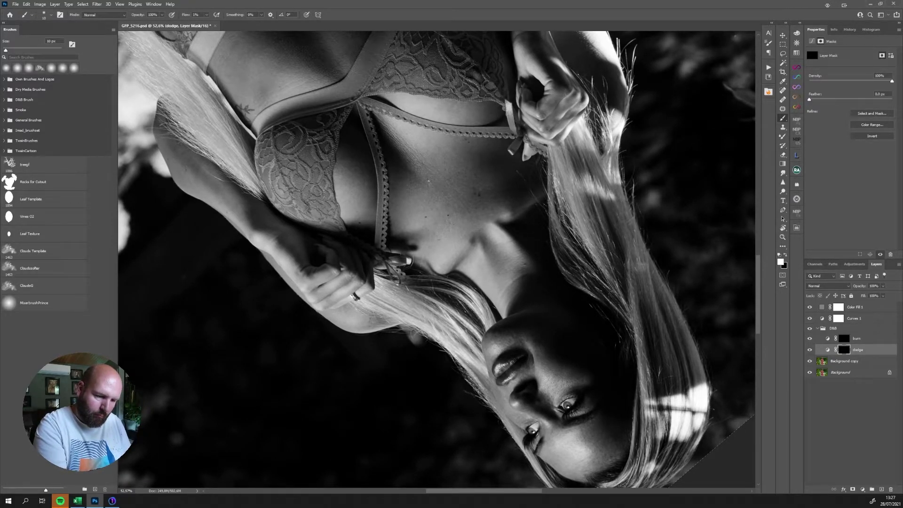
mouse_move(361, 92)
mouse_down()
mouse_move(462, 269)
mouse_move(554, 395)
mouse_up()
key(bracketright)
key(bracketright)
key(bracketright)
drag(292, 166, 294, 155)
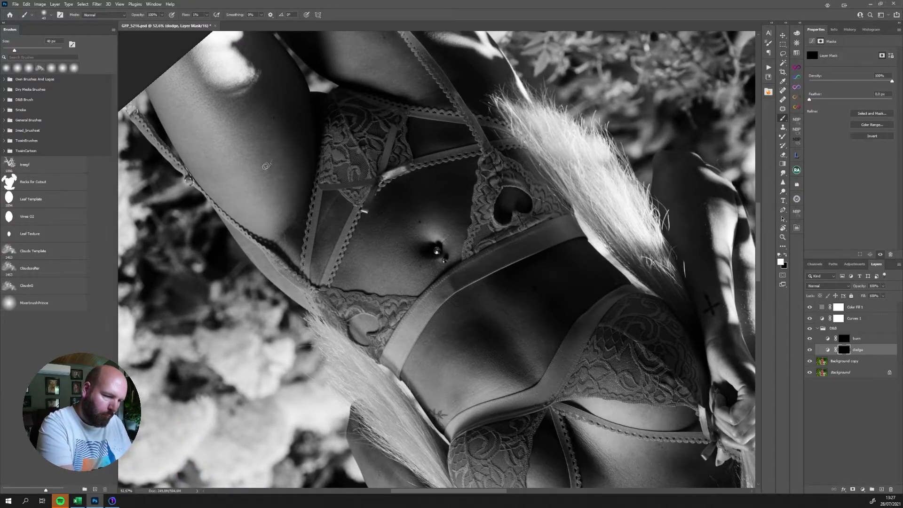
Dodge the thighs and upper body, varying the brush size up to 80 px
key(bracketright)
key(bracketright)
key(bracketright)
key(bracketright)
key(bracketleft)
key(bracketleft)
key(bracketleft)
key(bracketleft)
key(ctrl+0)
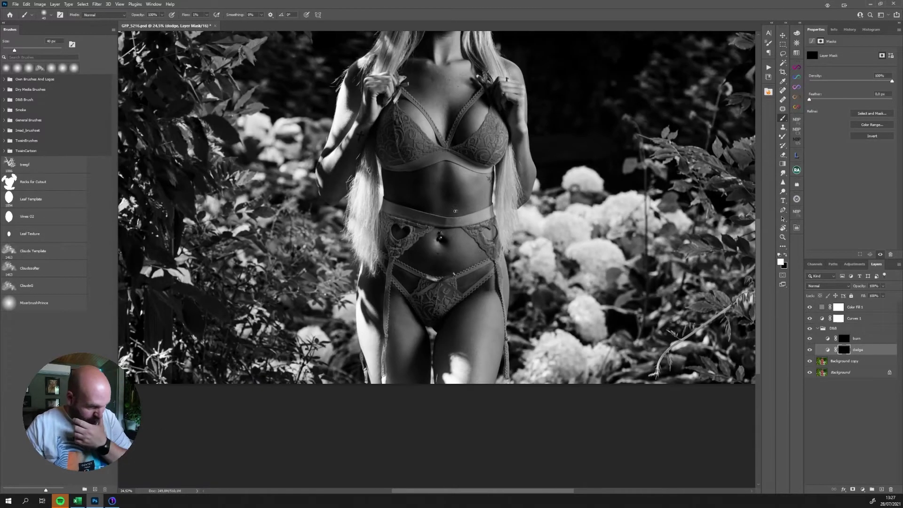
key(bracketright)
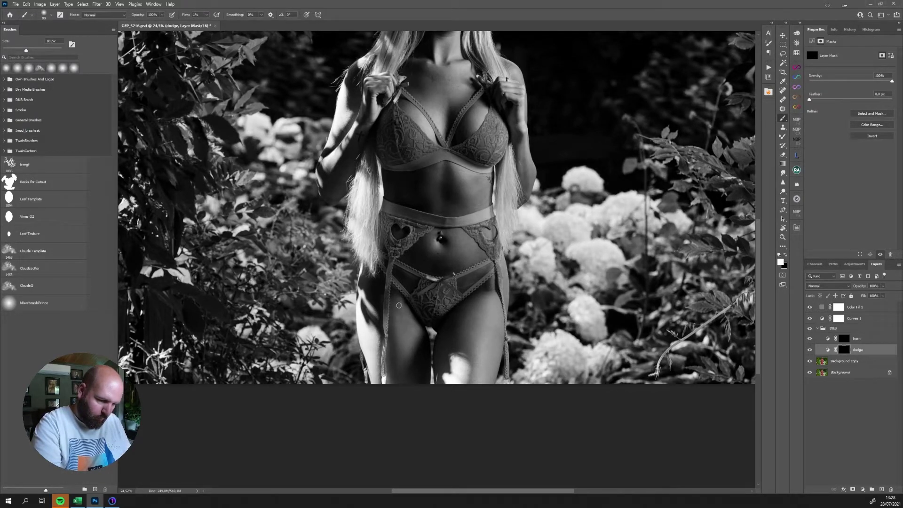
drag(470, 133, 472, 125)
Return to the face and reduce the dodging brush in stages to 10 px for small areas
key(bracketleft)
key(bracketleft)
key(bracketleft)
key(bracketleft)
drag(447, 189, 430, 324)
drag(475, 114, 532, 115)
key(bracketleft)
key(bracketleft)
key(bracketleft)
key(bracketleft)
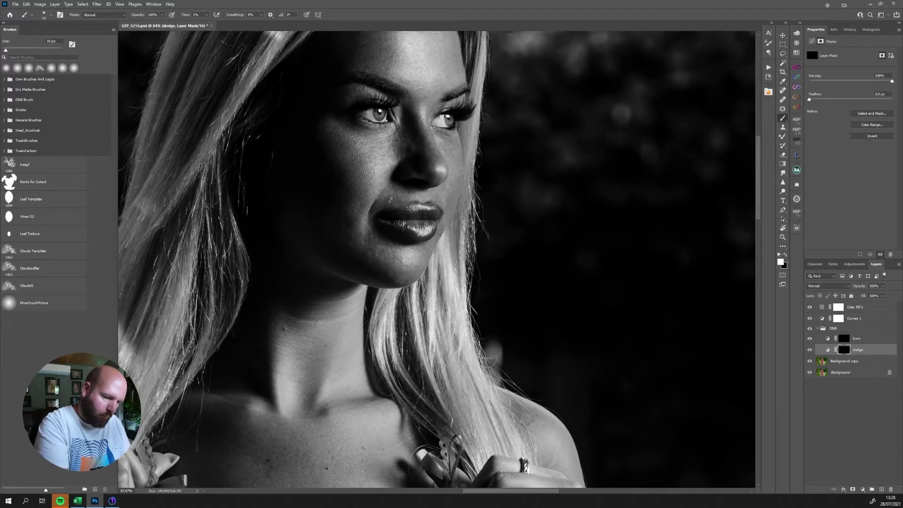
Switch to the burn layer mask with a 30 px brush, reducing it to 9 px for details around the mouth
key(alt+bracketright)
key(bracketright)
key(bracketright)
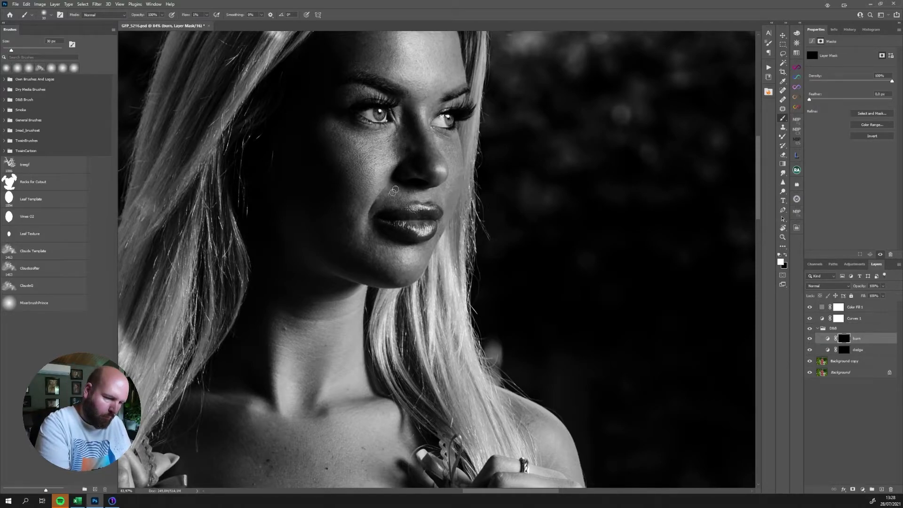
key(bracketleft)
key(bracketleft)
key(bracketleft)
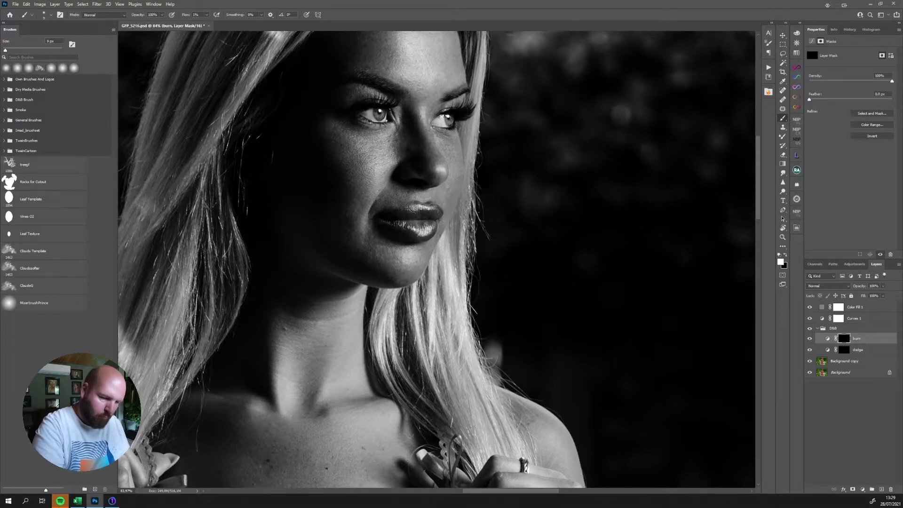
Compare the black-and-white face view with and without the D&B group
click(808, 329)
click(808, 330)
click(808, 329)
click(807, 329)
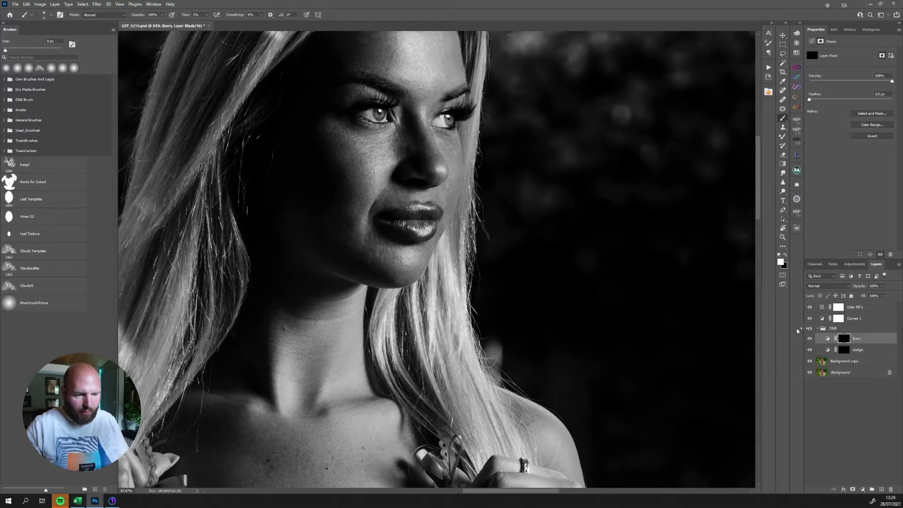
Hide the Color Fill 1 and Curves 1 helper layers and compare the colour portrait with and without the D&B group
click(809, 308)
click(809, 318)
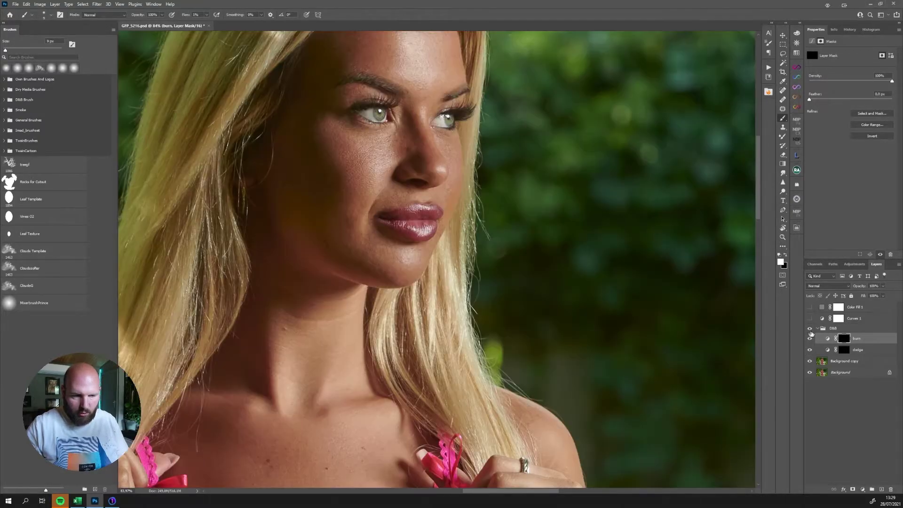
click(809, 330)
click(809, 330)
click(809, 331)
click(809, 330)
click(810, 330)
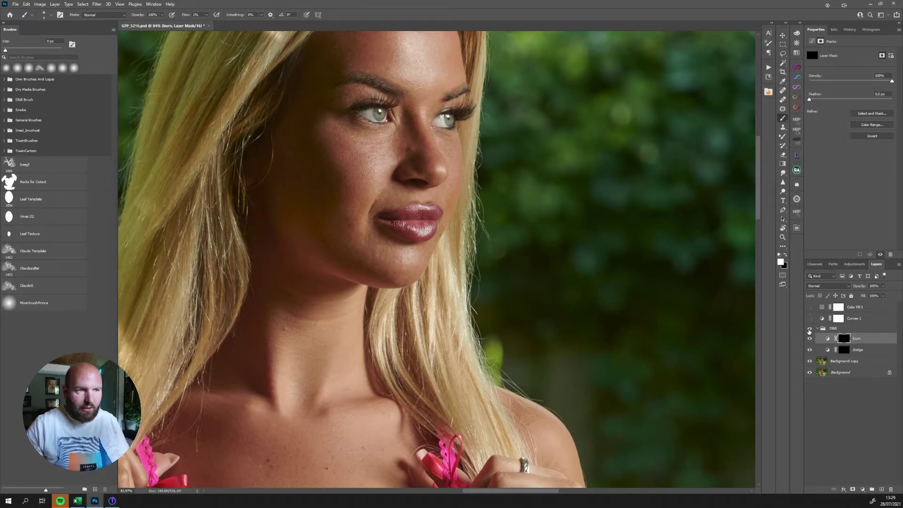
Examine the neck and chest, and compare the full image with and without the D&B group
drag(469, 395, 511, 275)
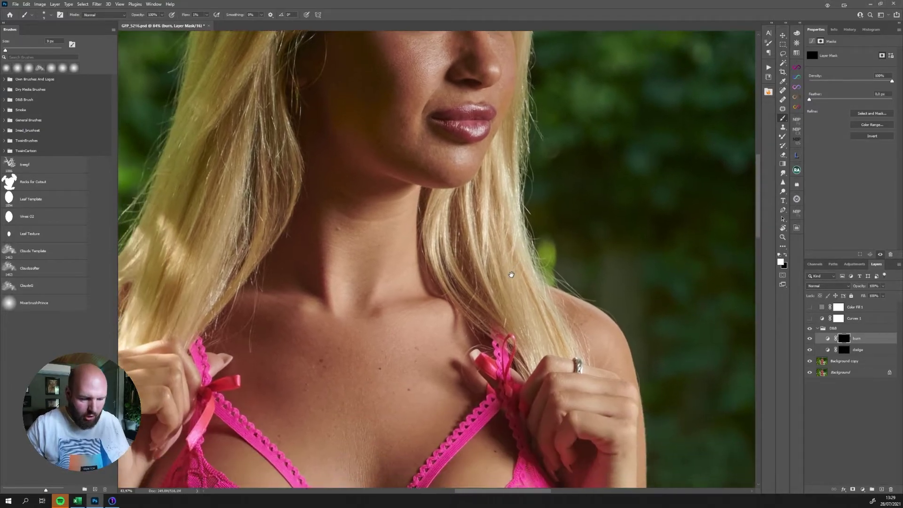
key(ctrl+0)
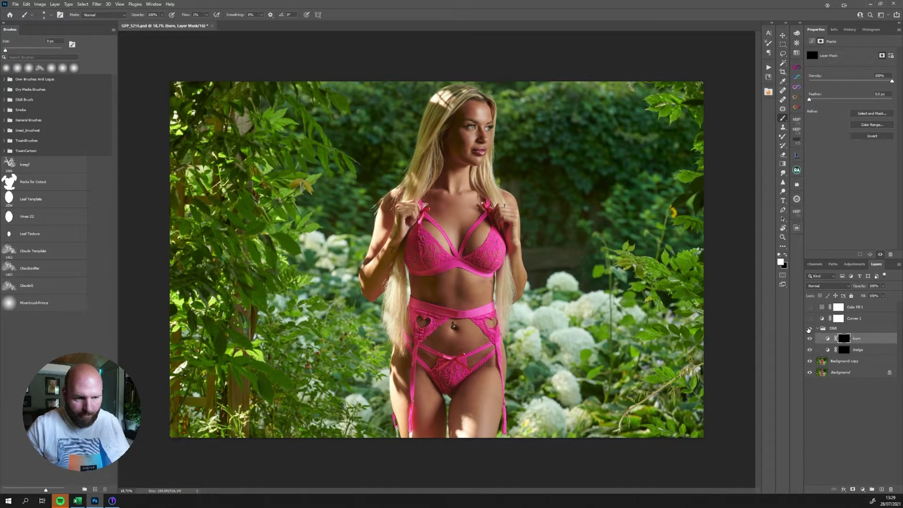
click(809, 328)
click(809, 328)
Select the burn layer mask and enlarge the brush for burning along the side of the nose in colour
scroll(431, 210, up, 6)
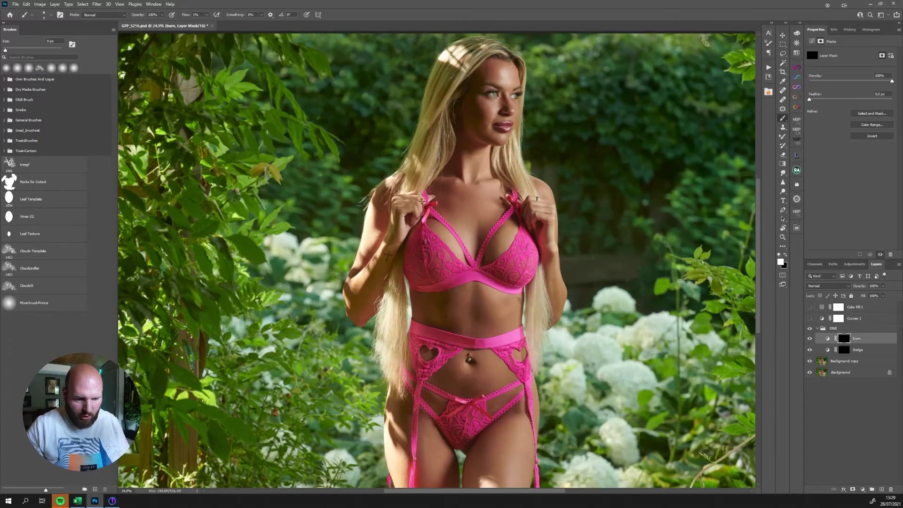
drag(570, 191, 512, 340)
scroll(516, 207, up, 5)
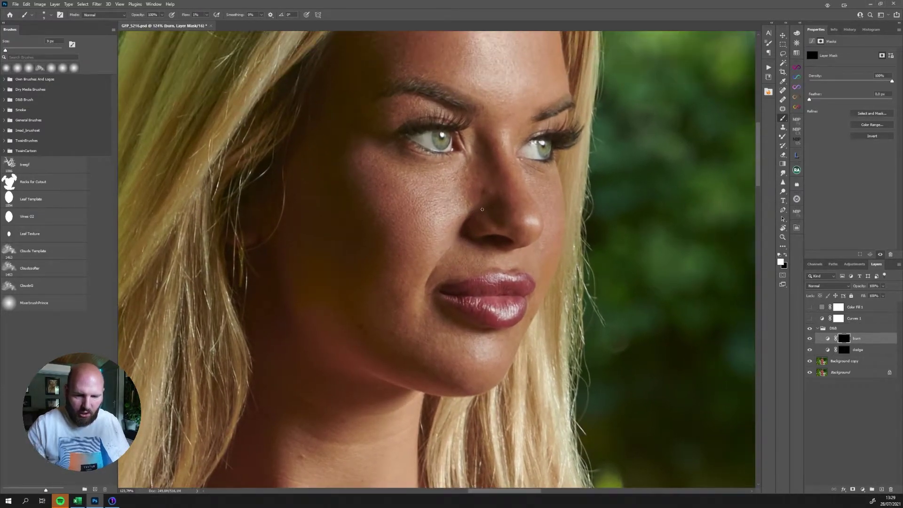
click(844, 349)
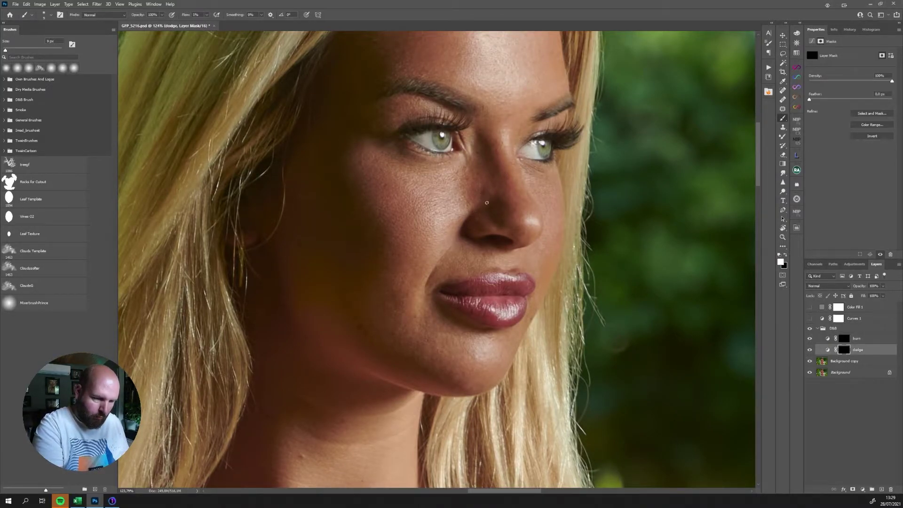
key(x)
key(x)
key(alt+bracketright)
alt+right_click(493, 189)
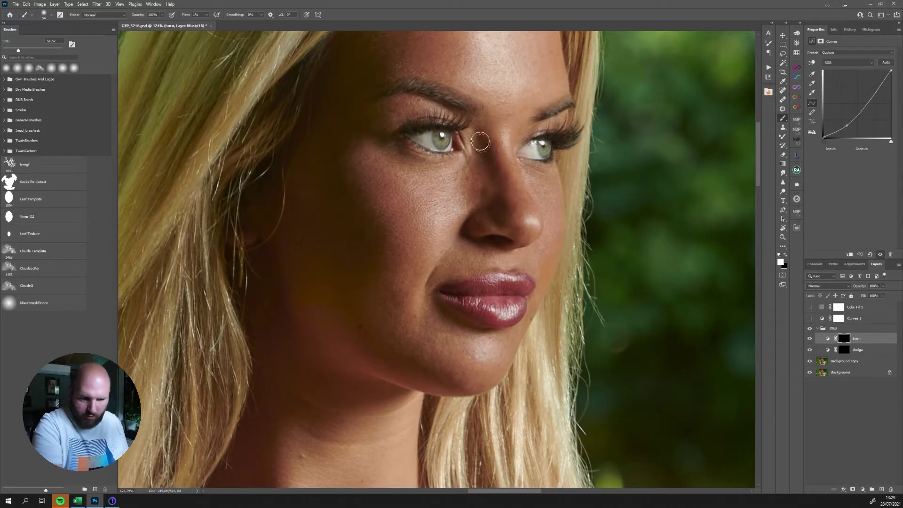
Switch to the dodge layer mask and reduce the brush in stages from 25 px to 10 px for the face
scroll(479, 198, down, 3)
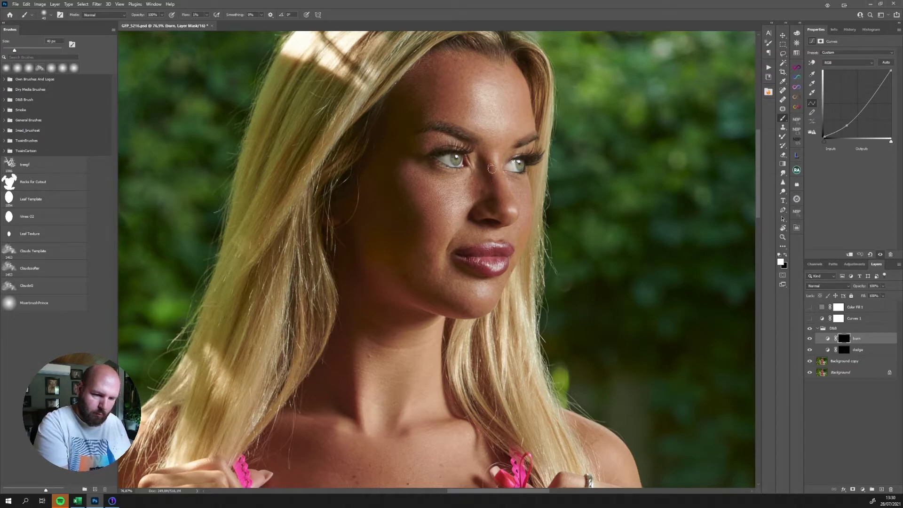
click(844, 349)
key(bracketleft)
key(bracketleft)
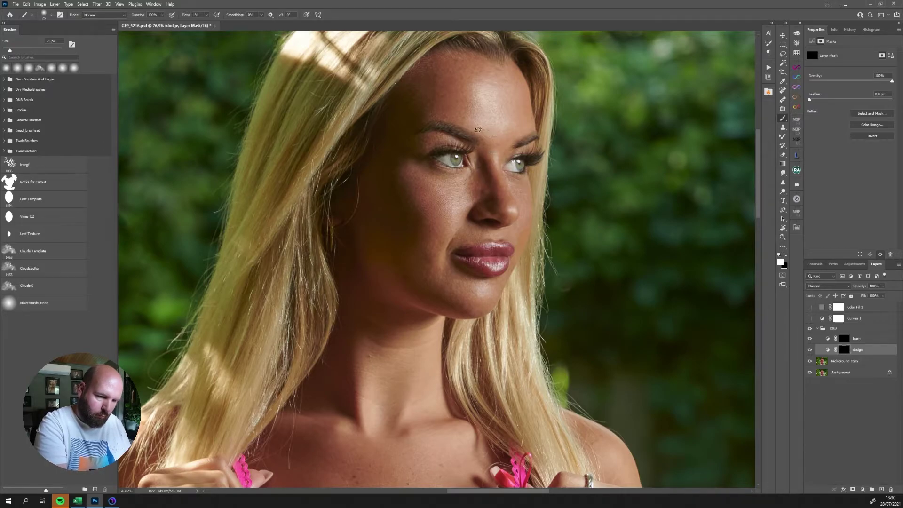
key(bracketleft)
key(bracketleft)
key(bracketleft)
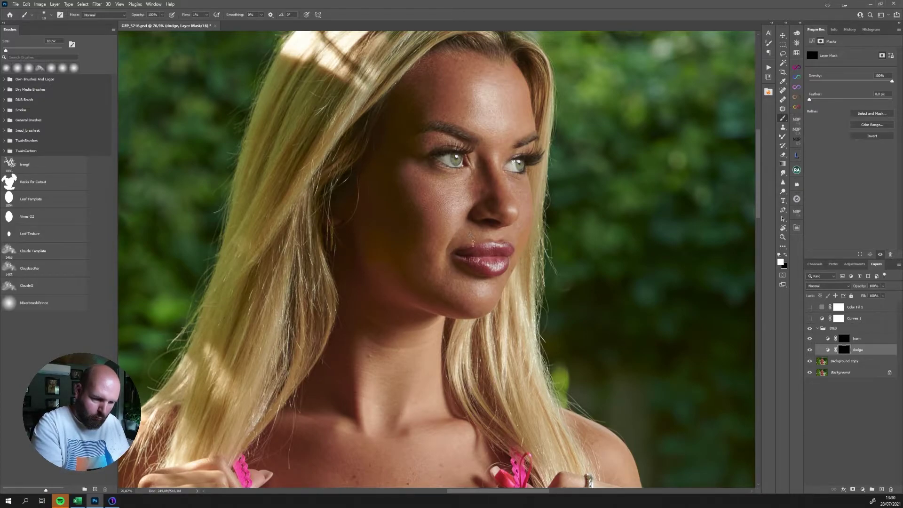
Dodge the chin and jaw area with a 25 px brush, reducing it to 9 px for finer spots
key(bracketright)
key(bracketright)
key(bracketright)
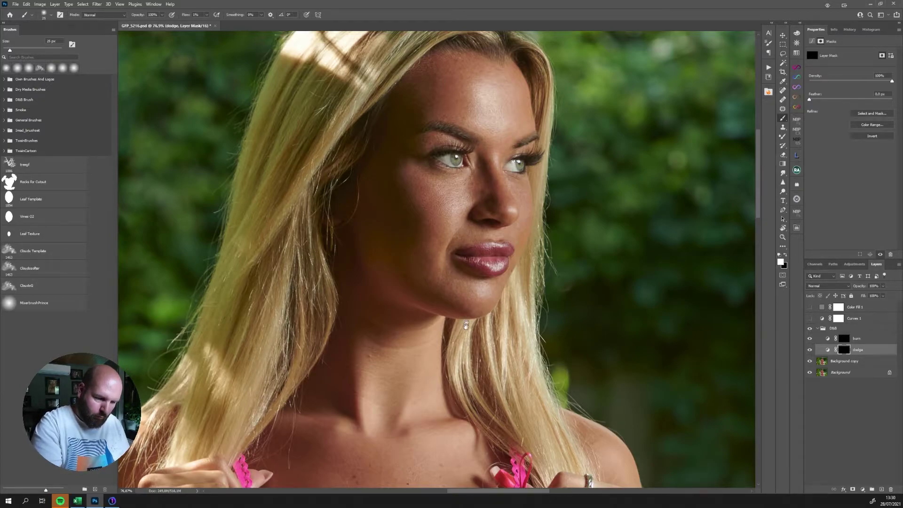
drag(465, 317, 493, 262)
key(bracketleft)
key(bracketleft)
key(bracketleft)
key(bracketleft)
key(bracketleft)
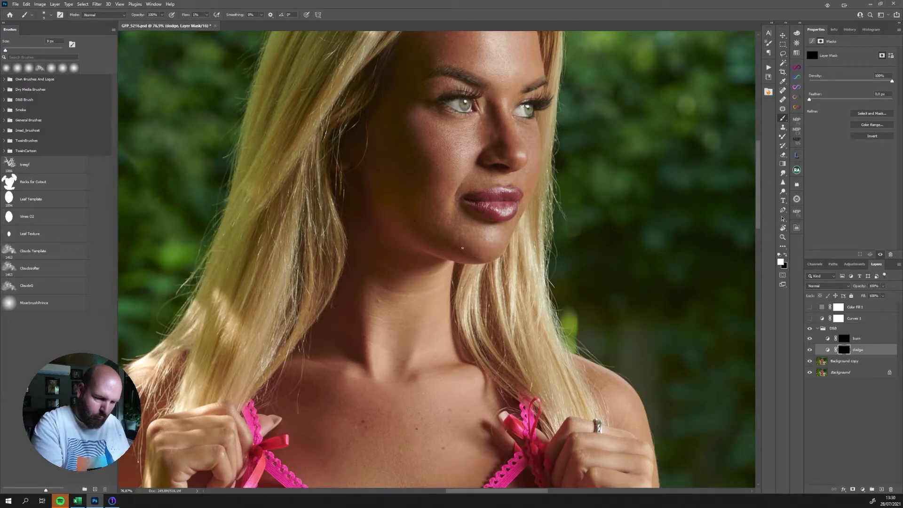
Enlarge the dodging brush to 40 px and work over the chest and midriff
drag(465, 352, 486, 280)
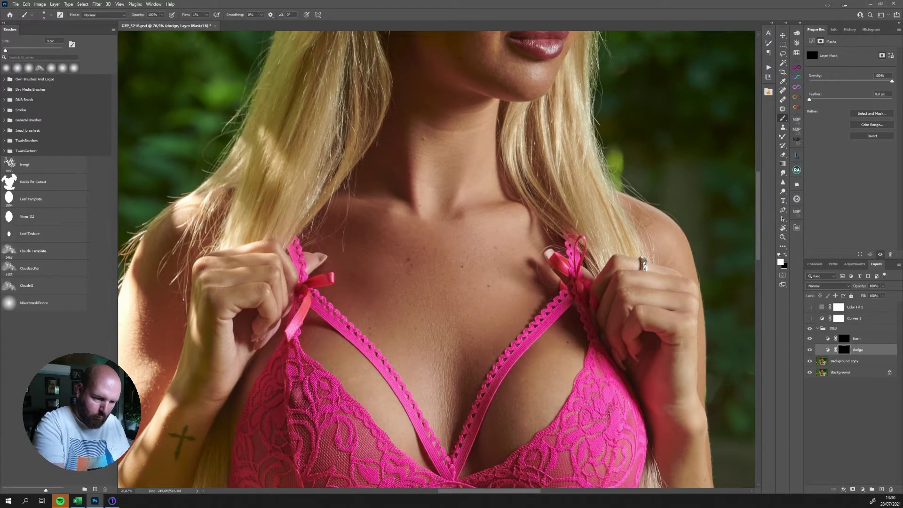
key(bracketright)
key(bracketright)
key(bracketright)
key(bracketright)
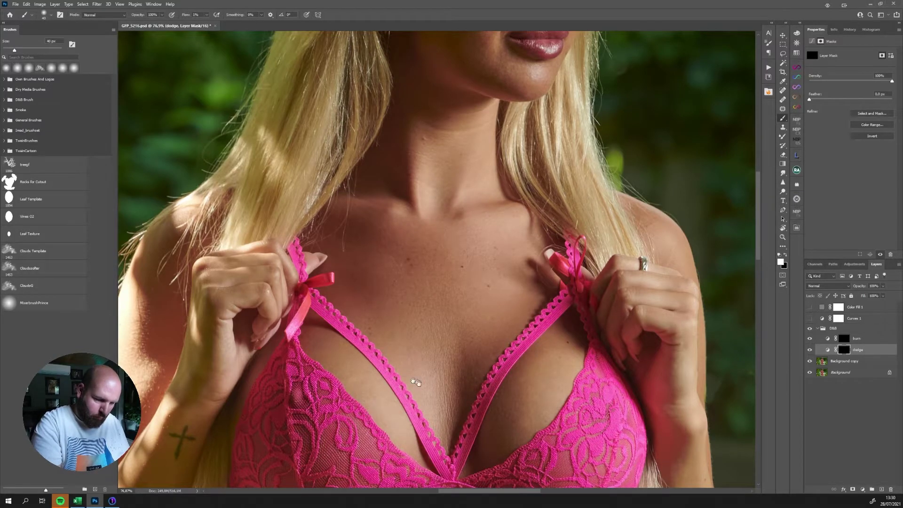
drag(409, 377, 455, 278)
drag(529, 421, 539, 238)
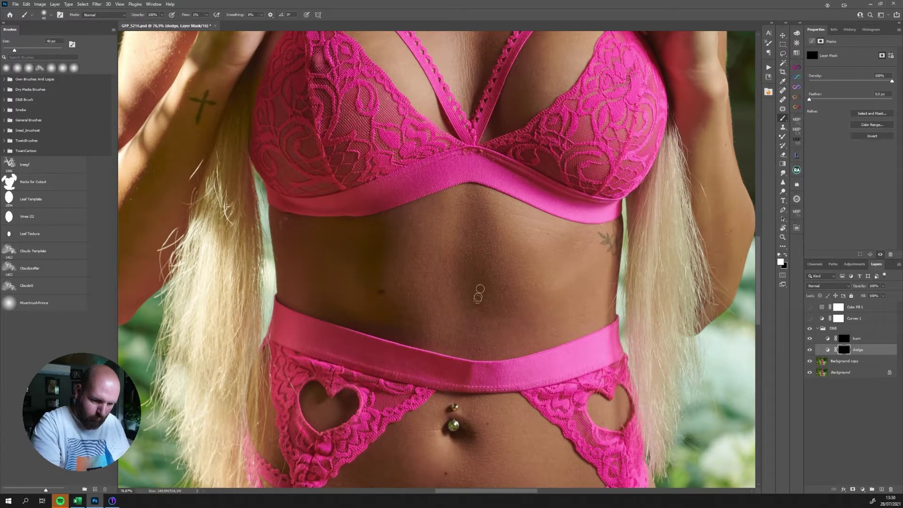
Compare the fully retouched image with the original Background layer alone, viewing the whole picture
scroll(510, 306, down, 1)
key(ctrl+0)
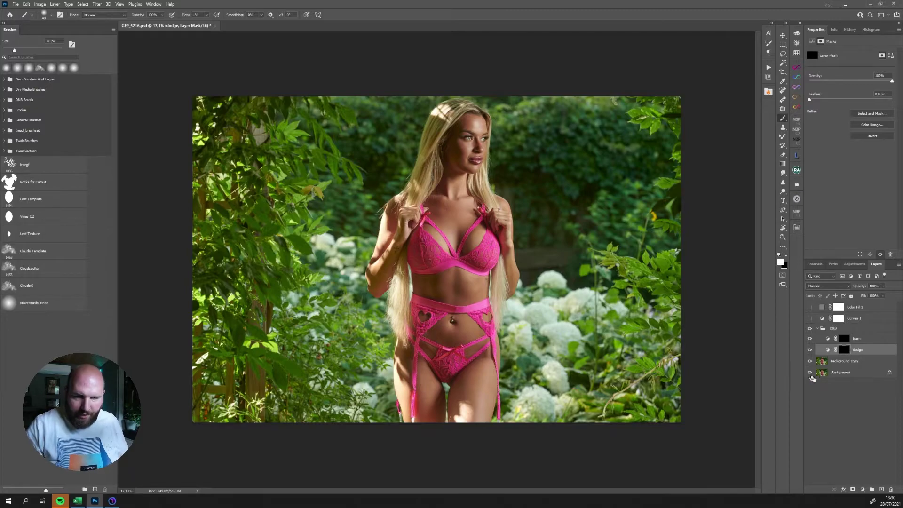
alt+click(810, 374)
alt+click(809, 374)
alt+click(810, 374)
alt+click(809, 374)
alt+click(809, 374)
alt+click(809, 374)
alt+click(809, 374)
alt+click(809, 374)
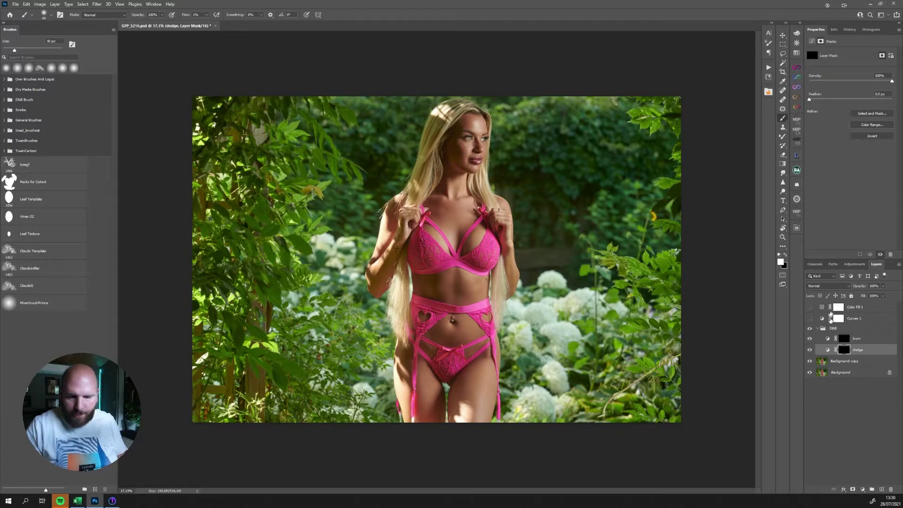
Select the D&B group and run the frequency separation action to add colour and texture layers above burn
click(832, 337)
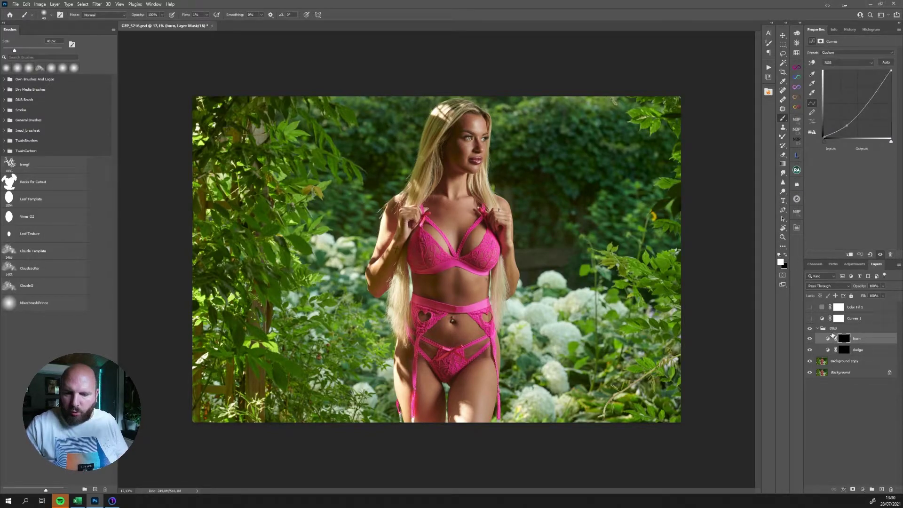
click(832, 331)
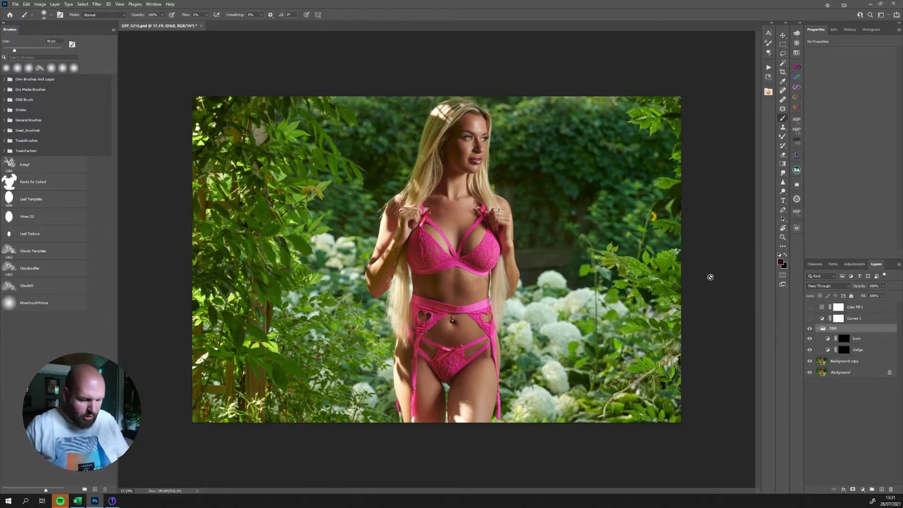
key(F2)
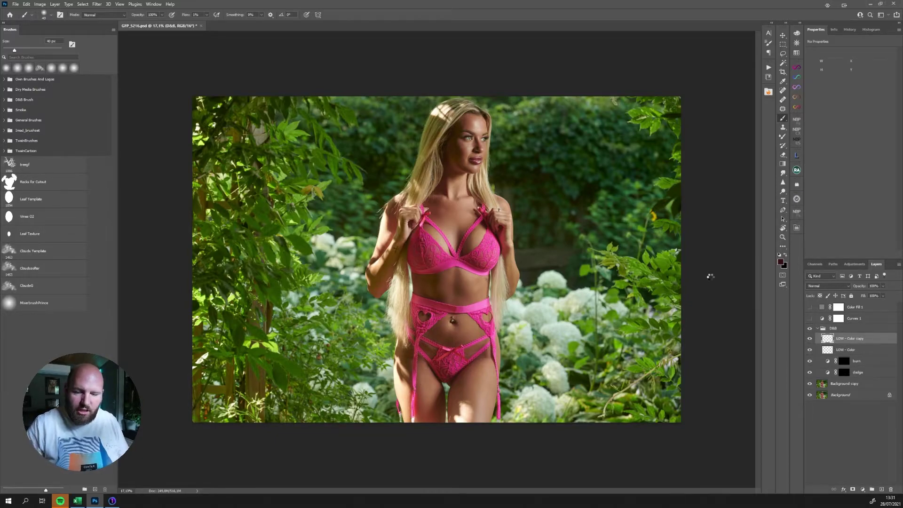
Try Median radii of 8 and 5 pixels on the LOW - Color layer, judging the blur on the face
drag(435, 120, 615, 144)
key(ctrl+plus)
key(ctrl+plus)
key(ctrl+plus)
key(ctrl+plus)
key(ctrl+plus)
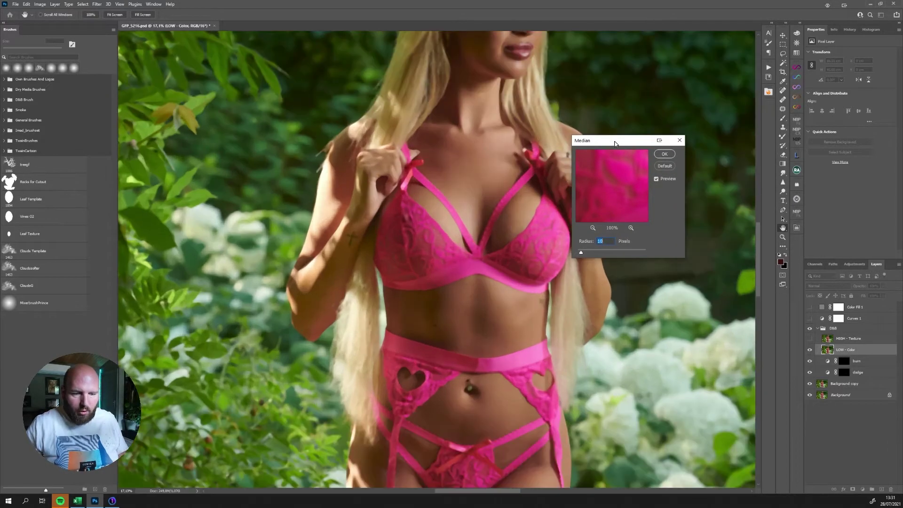
drag(550, 117, 371, 251)
click(590, 243)
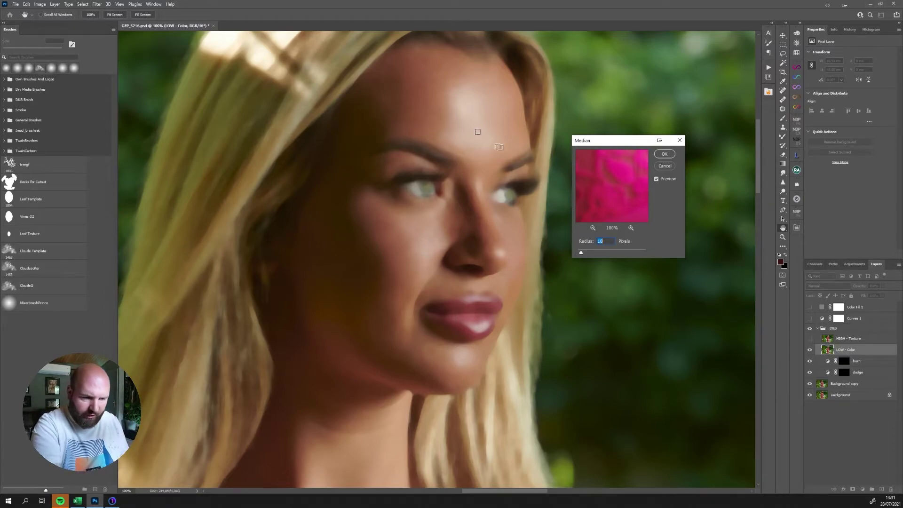
text(8)
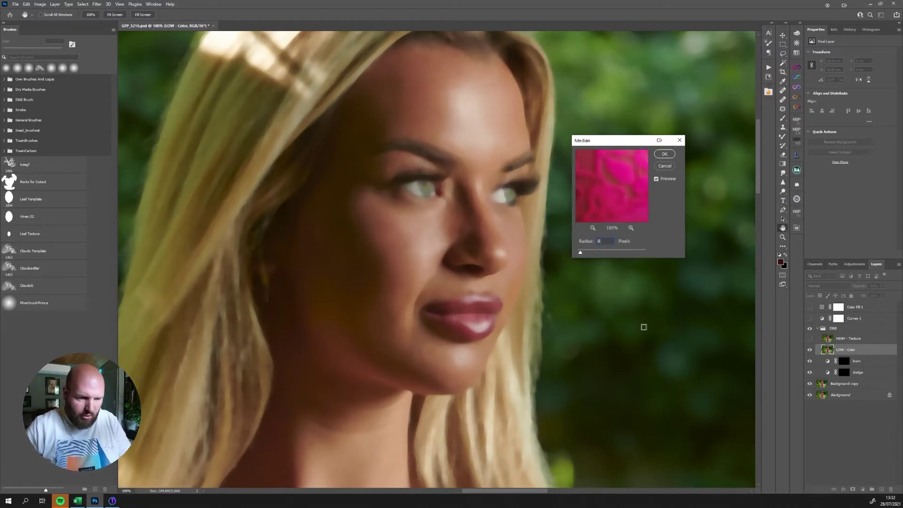
key(BackSpace)
text(5)
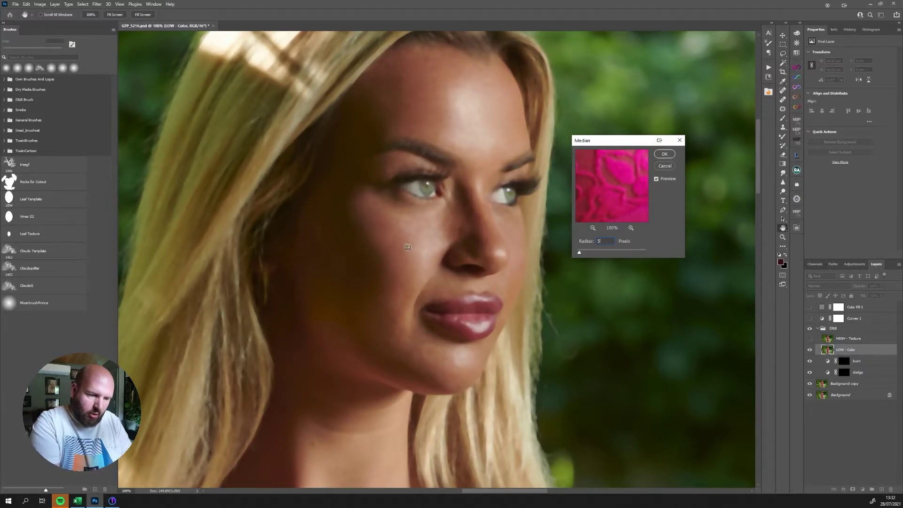
click(444, 240)
click(443, 225)
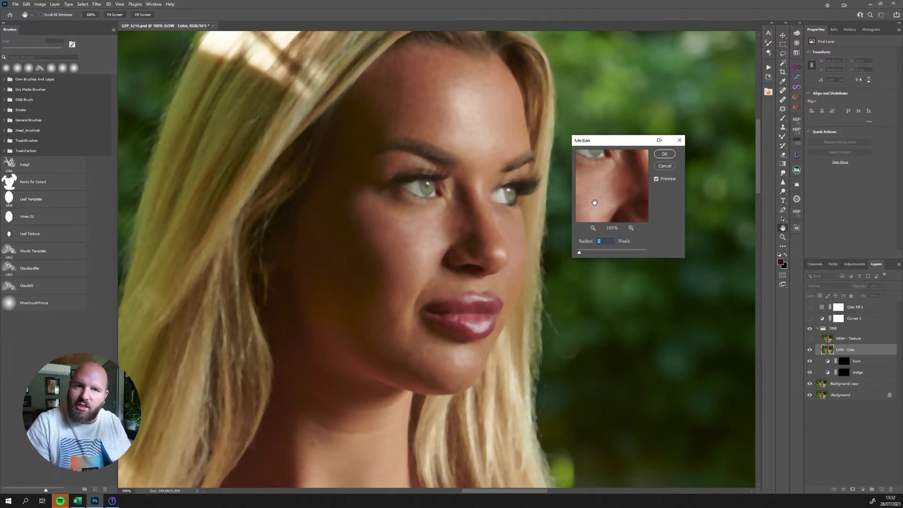
Apply the Median filter with a 10 pixel radius to the LOW - Color layer and complete the frequency separation setup
mouse_move(579, 251)
mouse_down()
mouse_move(590, 253)
mouse_move(583, 254)
mouse_up()
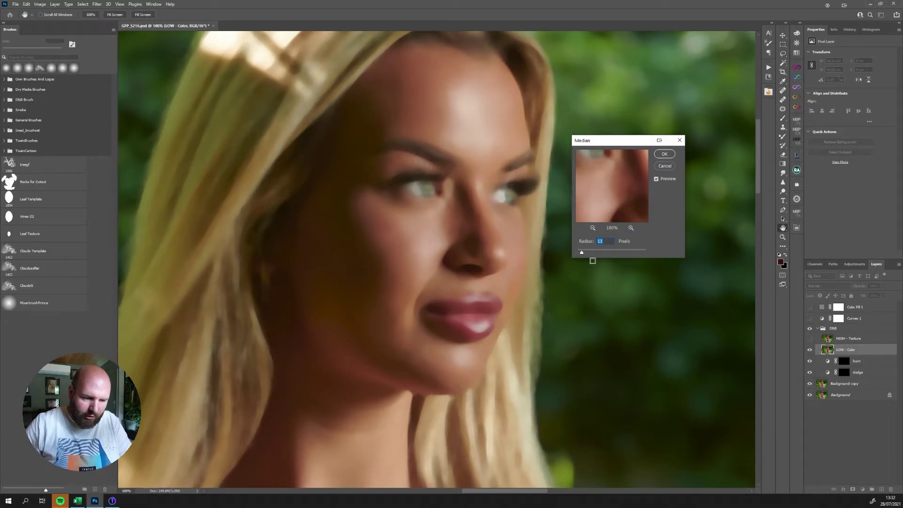
key(Down)
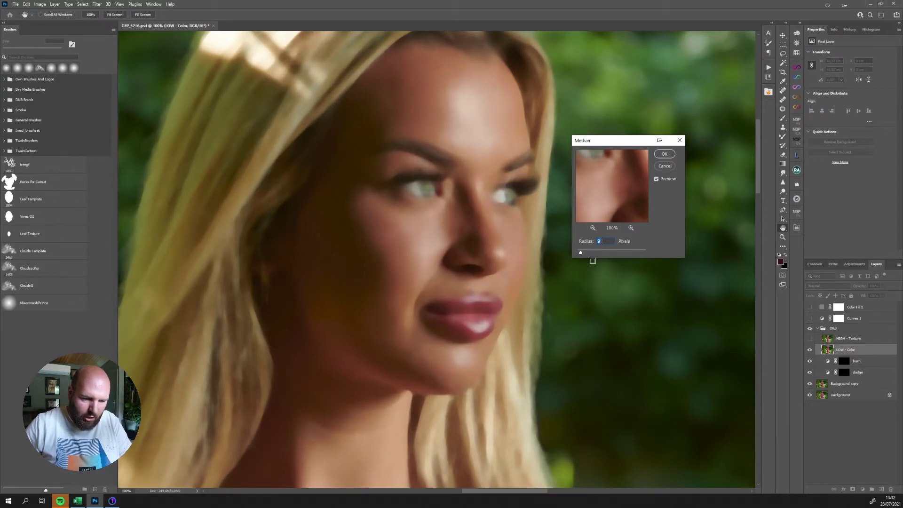
key(Up)
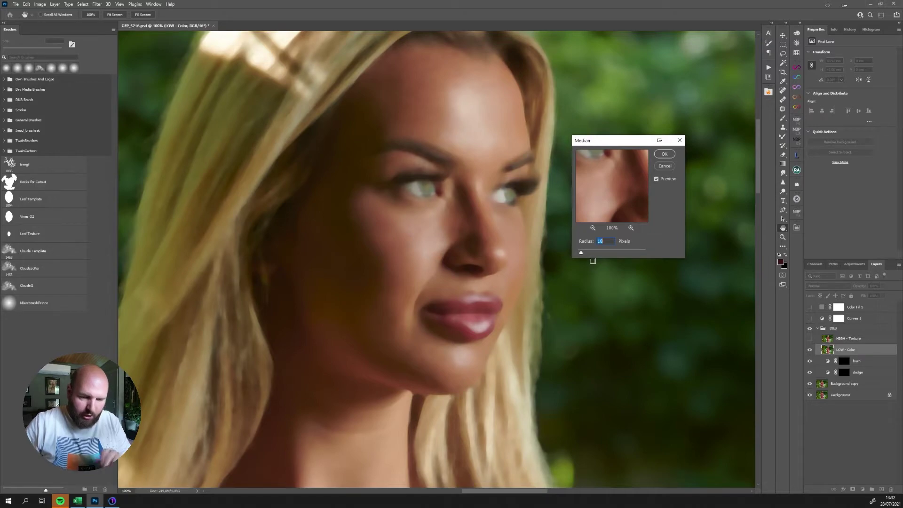
key(Return)
key(ctrl+j)
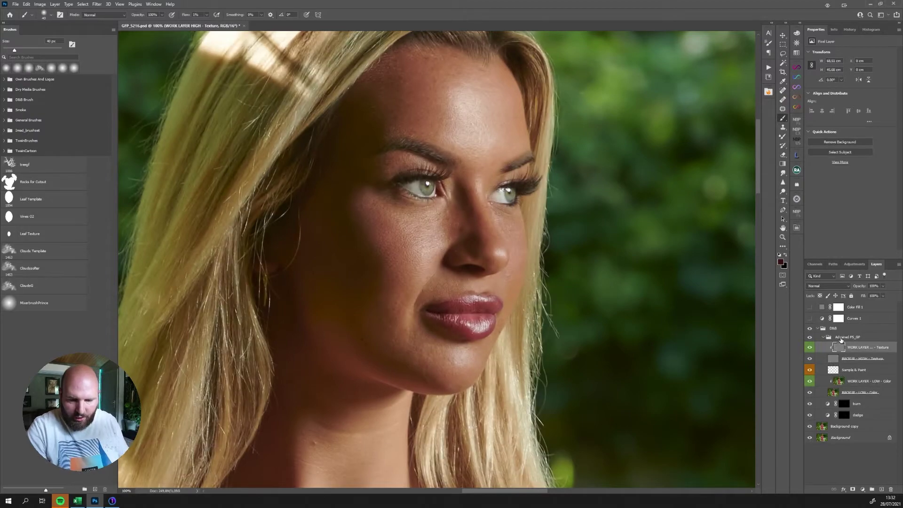
Move the frequency separation group out of D&B so it sits above it, and select WORK LAYER - LOW - Color
drag(836, 340, 833, 333)
drag(834, 324, 834, 325)
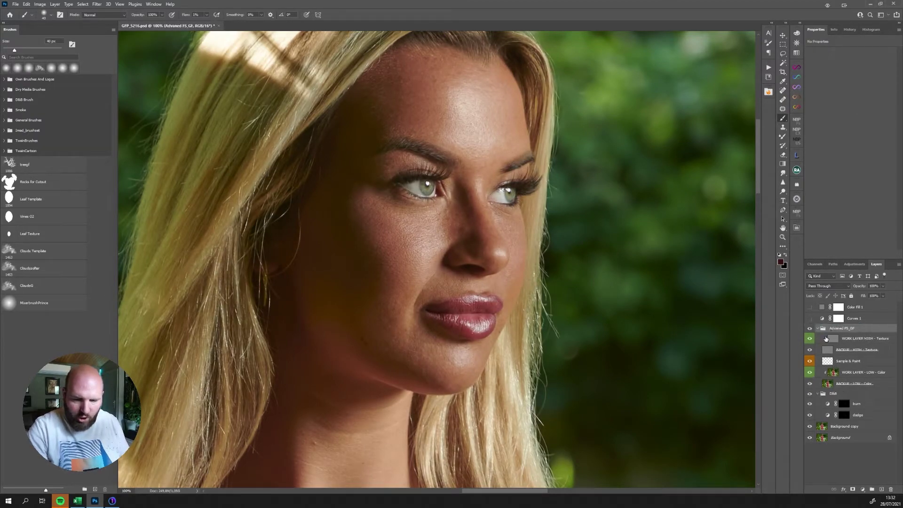
click(830, 373)
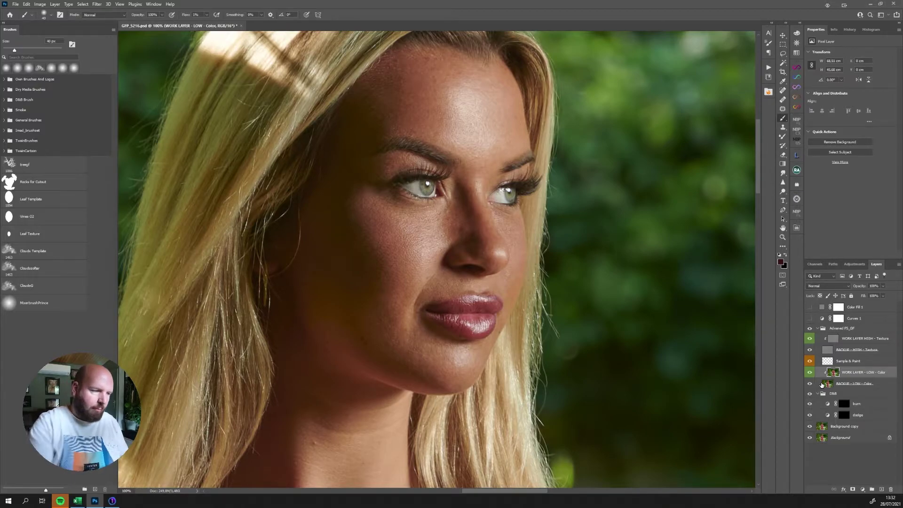
Choose a MixerBrushFreq preset and blend the forehead, cheek and chin tones with a brush of about 90 px
click(4, 80)
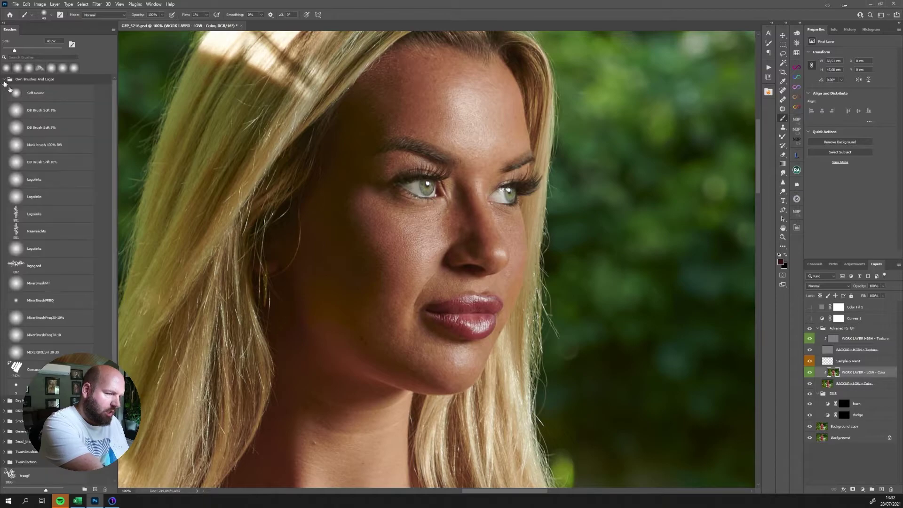
click(68, 335)
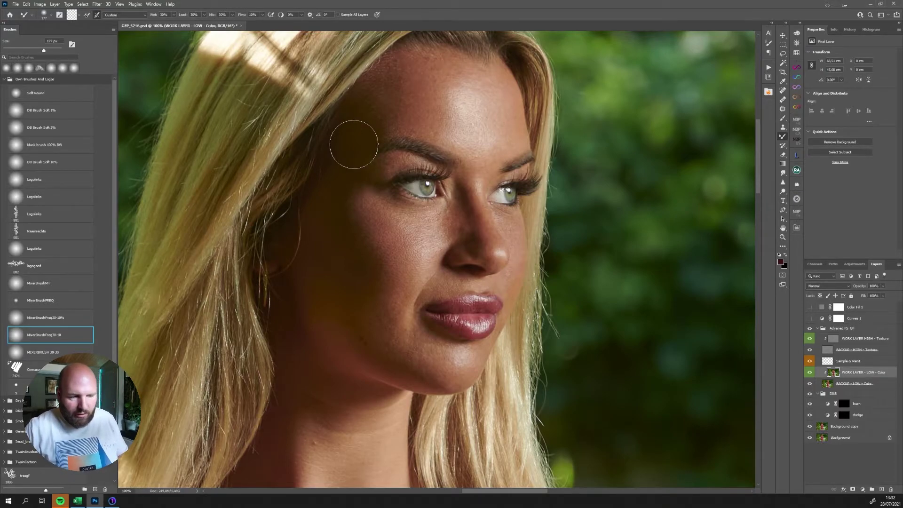
scroll(390, 158, down, 2)
key(bracketleft)
key(bracketleft)
key(bracketleft)
key(bracketleft)
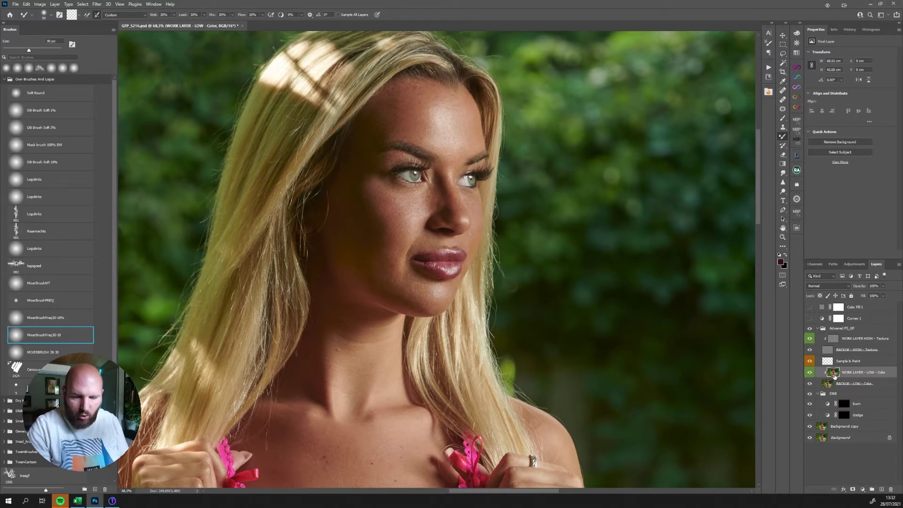
alt+right_click(440, 127)
mouse_move(444, 130)
mouse_down()
mouse_move(422, 129)
mouse_move(426, 114)
mouse_move(424, 130)
mouse_move(411, 128)
mouse_move(455, 110)
mouse_move(462, 141)
mouse_move(454, 142)
mouse_move(465, 125)
mouse_move(459, 150)
mouse_move(416, 99)
mouse_move(390, 131)
mouse_move(391, 105)
mouse_up()
mouse_move(386, 207)
mouse_down()
mouse_move(377, 208)
mouse_move(385, 273)
mouse_move(432, 309)
mouse_up()
key([)
key([)
key([)
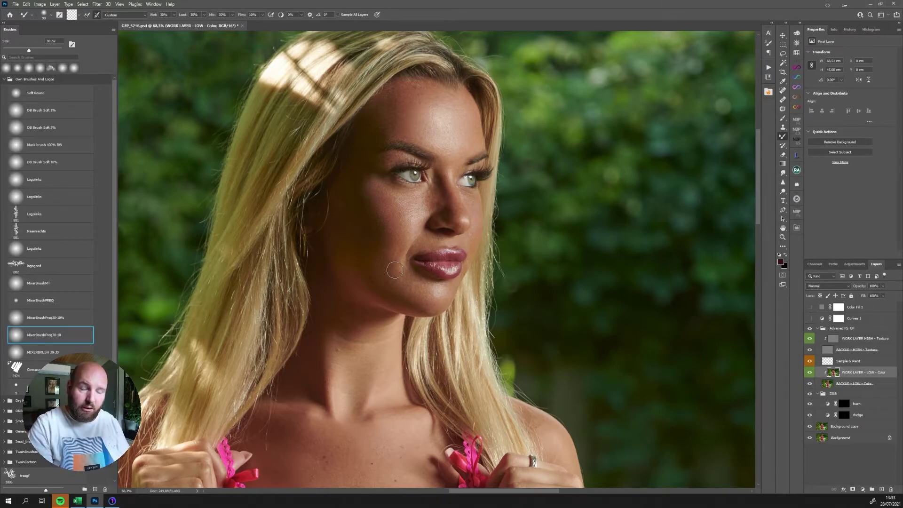
Smooth the finer transitions around the nose and mouth with the mixer brush, varying its size between 80 and 40 px
key([)
key([)
key([)
key([)
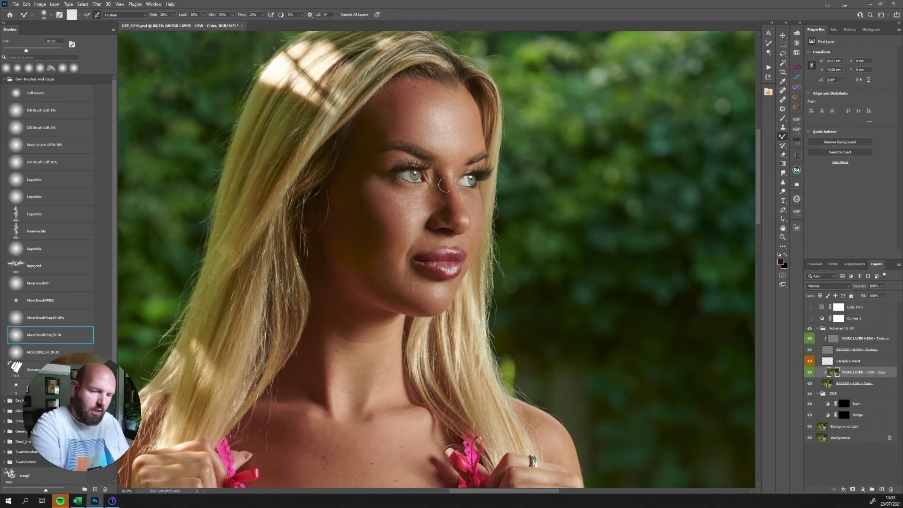
key(bracketleft)
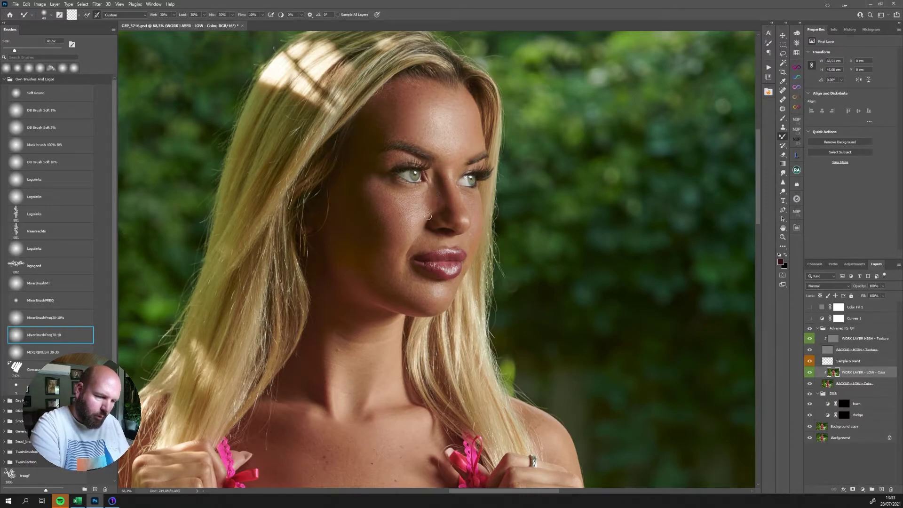
key(bracketright)
key(bracketright)
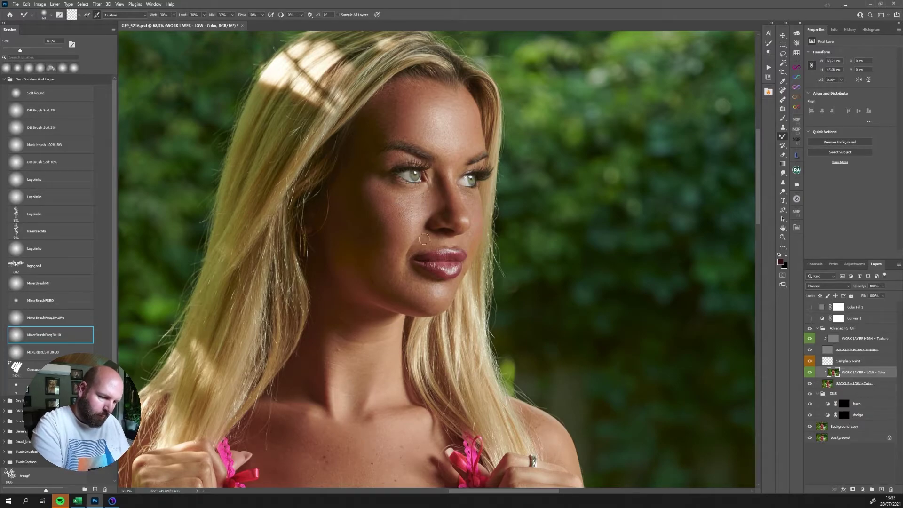
key(bracketleft)
key(bracketleft)
key(bracketleft)
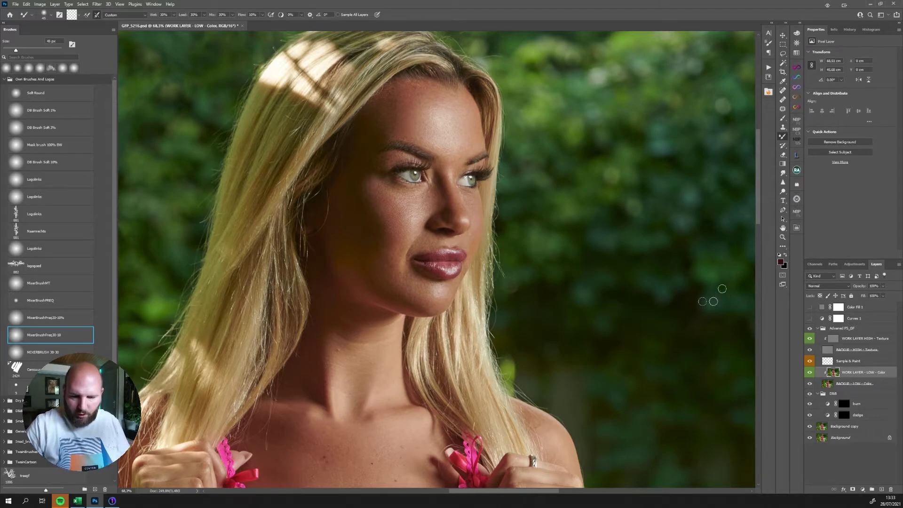
Compare the face with and without the frequency separation group, leaving the group visible
click(810, 329)
click(809, 329)
click(810, 329)
click(809, 328)
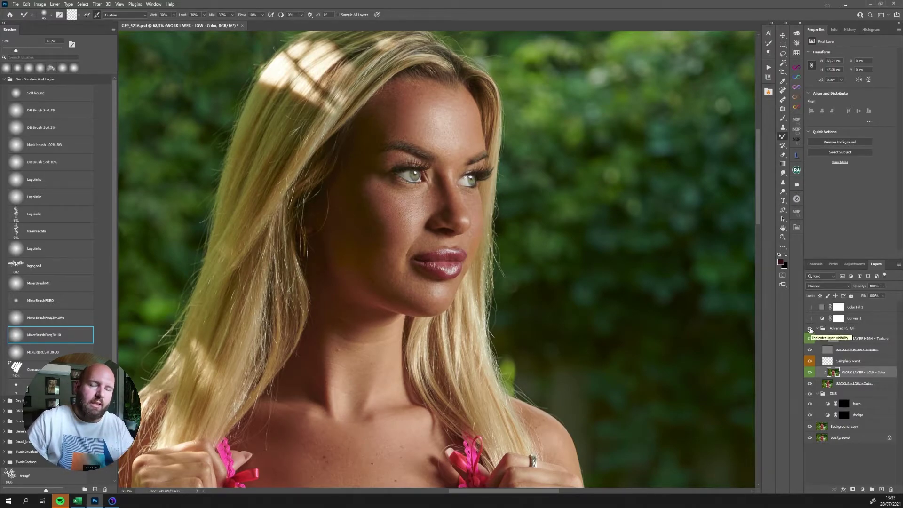
click(810, 329)
click(810, 328)
Enlarge the mixer brush to blend the chest, reducing it to 125 px for the midriff
scroll(532, 276, down, 3)
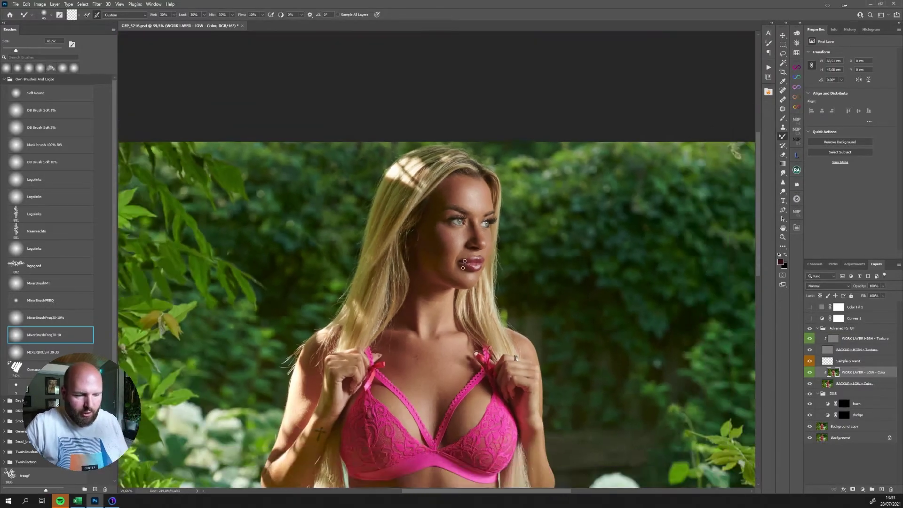
scroll(465, 261, down, 2)
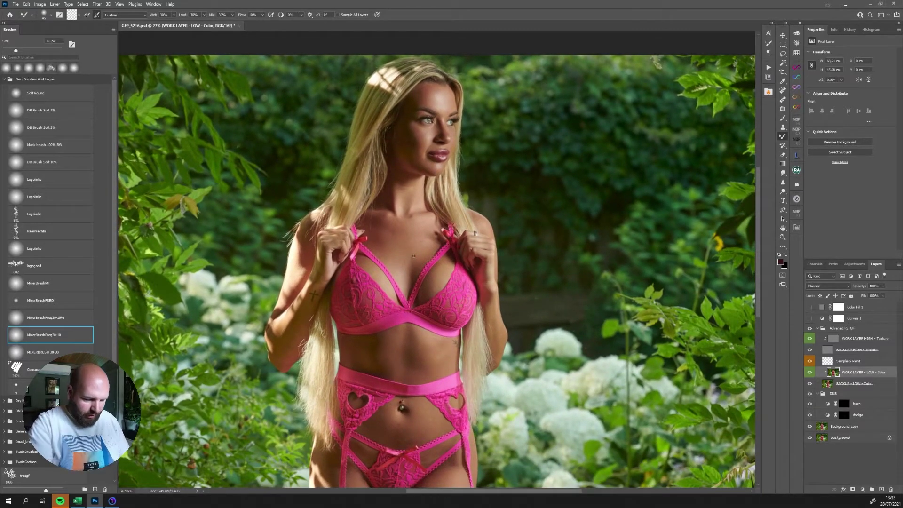
key(bracketright)
key(bracketright)
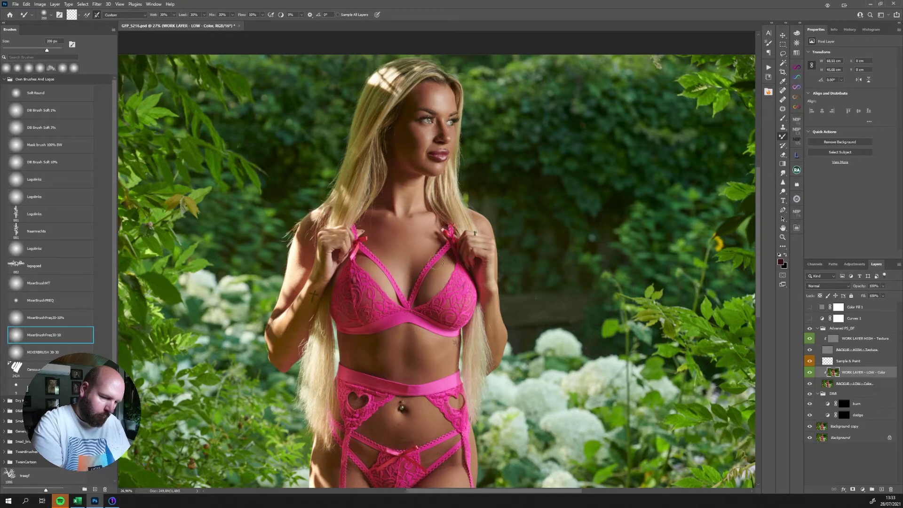
key(bracketleft)
key(bracketleft)
key(bracketleft)
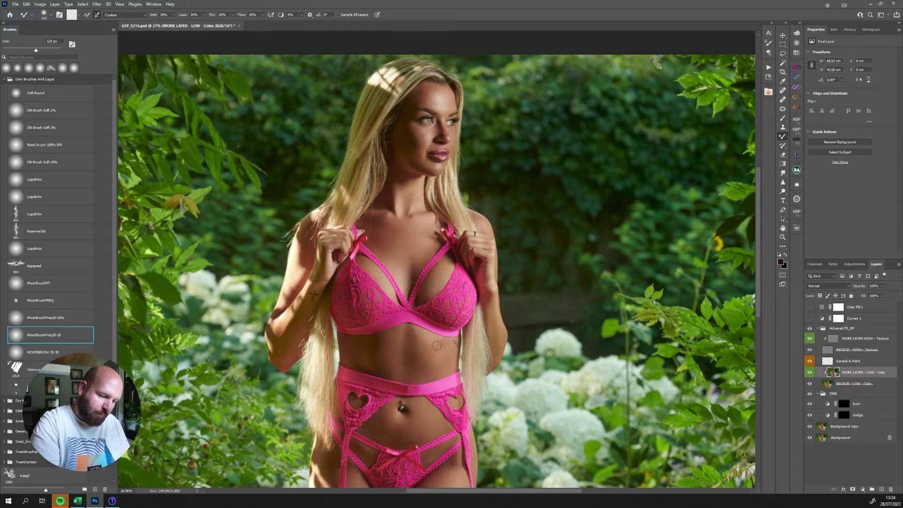
Blend the lower abdomen with a 125 px mixer brush, then enlarge the brush for the upper thighs
drag(411, 424, 395, 334)
key(bracketright)
key(bracketright)
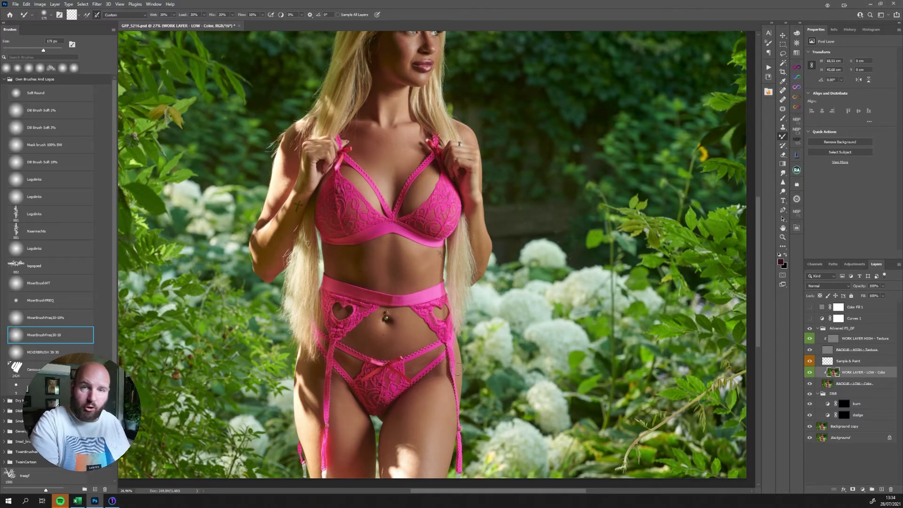
key(bracketleft)
key(bracketleft)
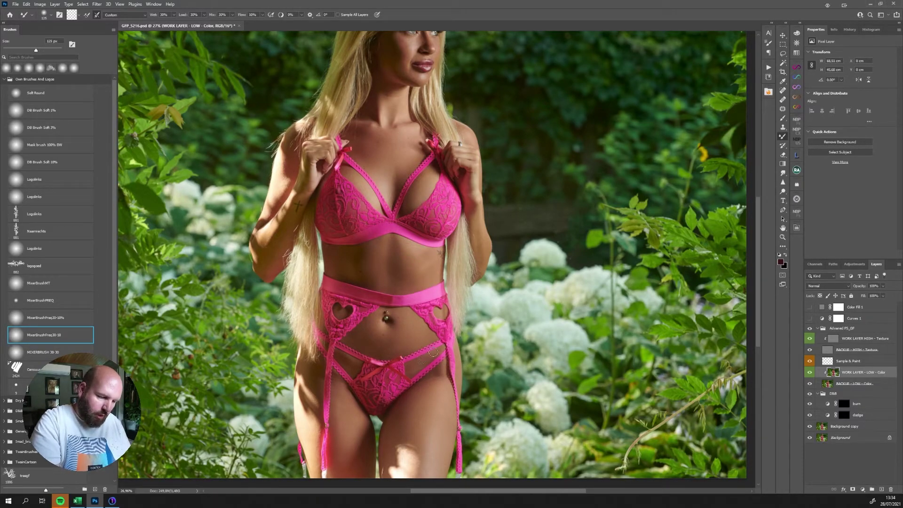
mouse_move(435, 385)
mouse_down()
mouse_move(455, 288)
mouse_move(445, 292)
mouse_up()
key(bracketright)
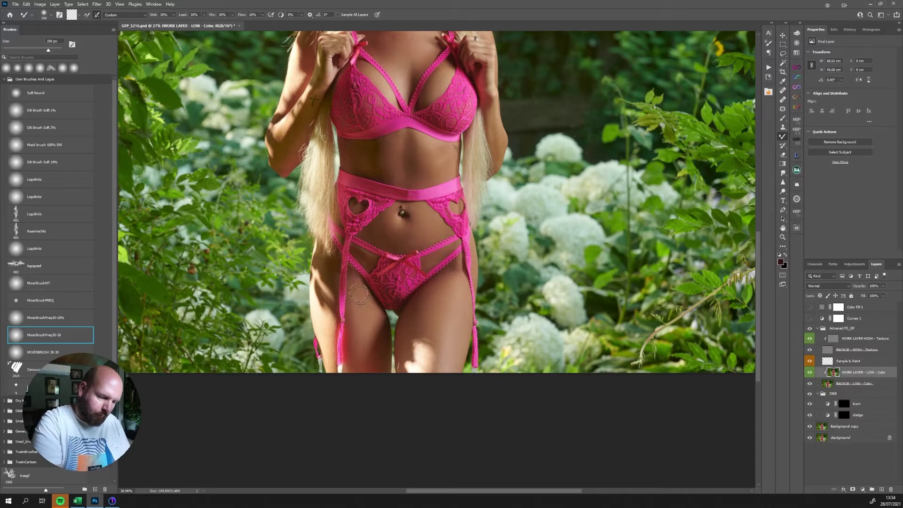
Blend the forearm skin with an 80 px mixer brush, enlarging it to 125 px around the elbow
key(bracketleft)
key(bracketleft)
key(bracketleft)
key(bracketleft)
key(bracketleft)
key(bracketleft)
key(bracketleft)
key(bracketleft)
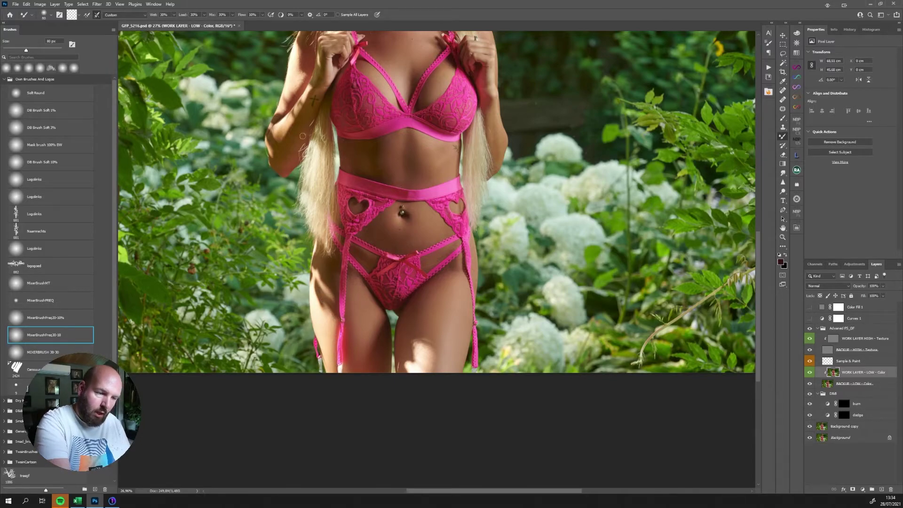
key(bracketright)
key(bracketright)
key(bracketright)
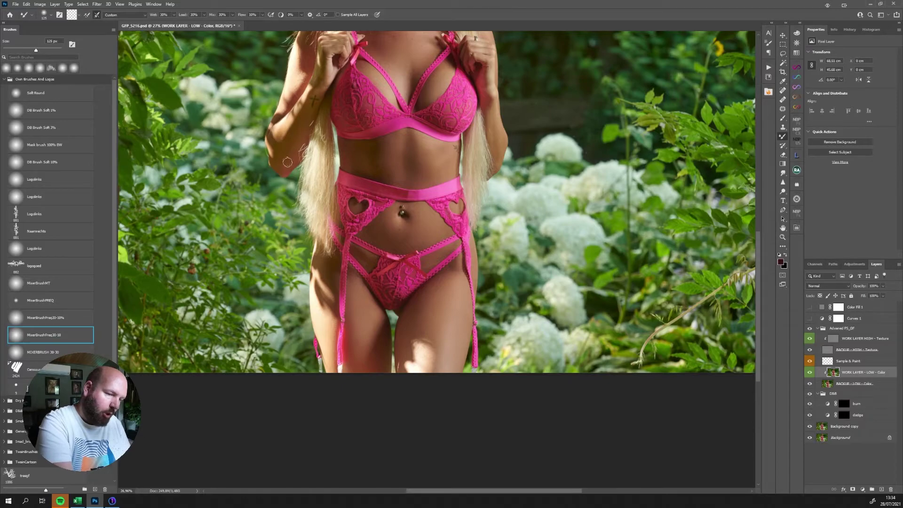
scroll(282, 169, up, 3)
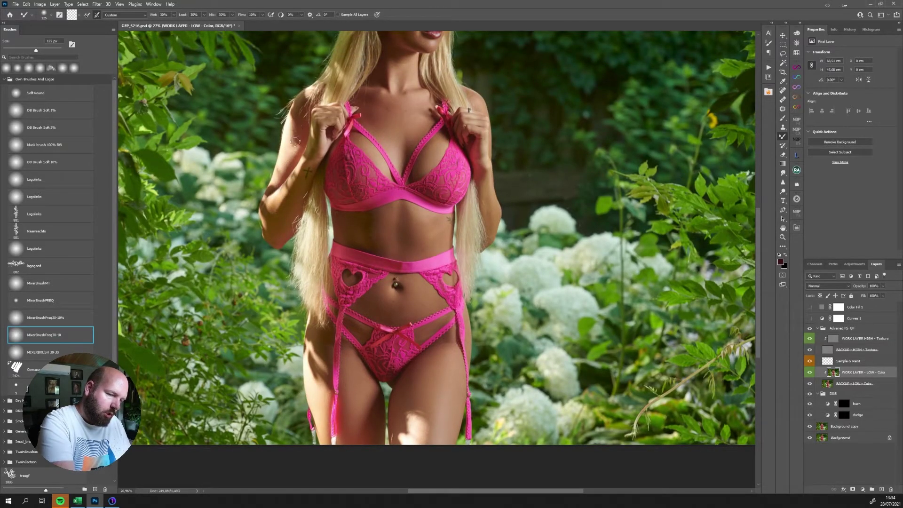
Compare the whole picture with and without the frequency separation group, leaving the group visible
scroll(509, 306, down, 2)
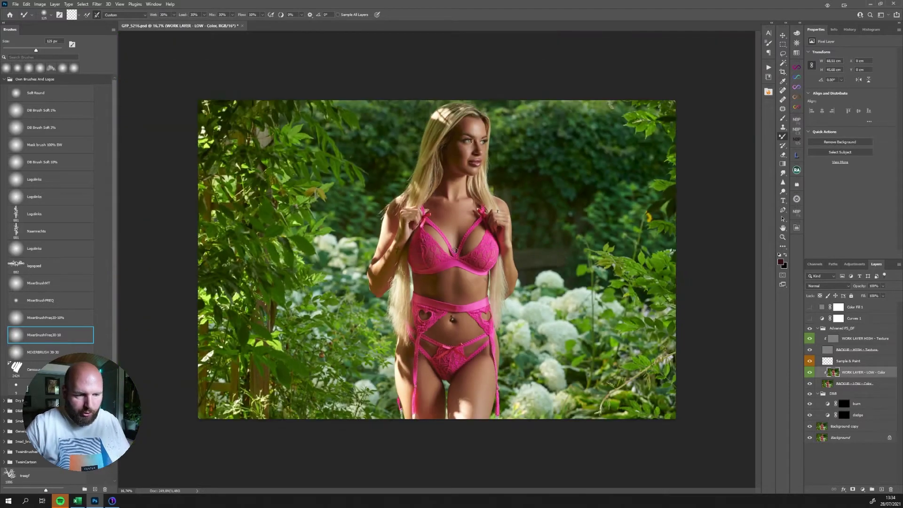
click(810, 329)
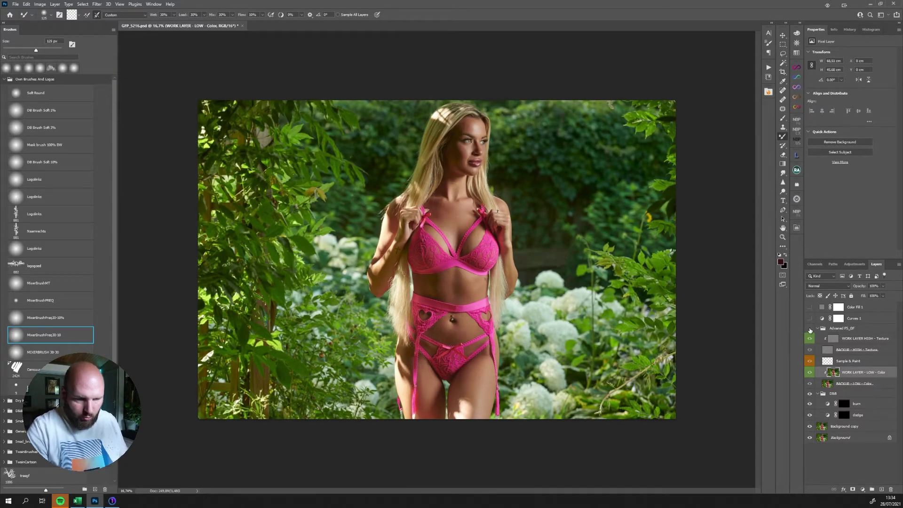
click(810, 329)
click(809, 329)
click(810, 329)
click(810, 329)
click(809, 329)
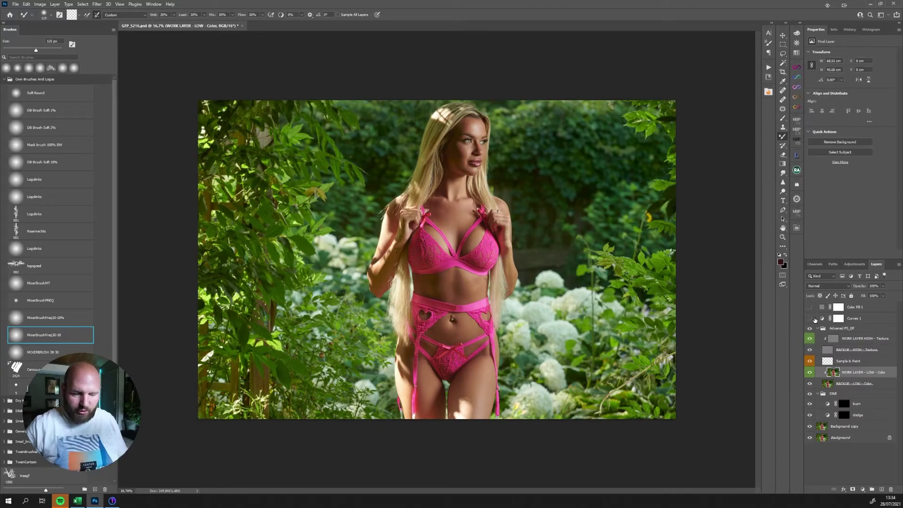
Lower the opacity of the frequency separation group to 80%
click(840, 328)
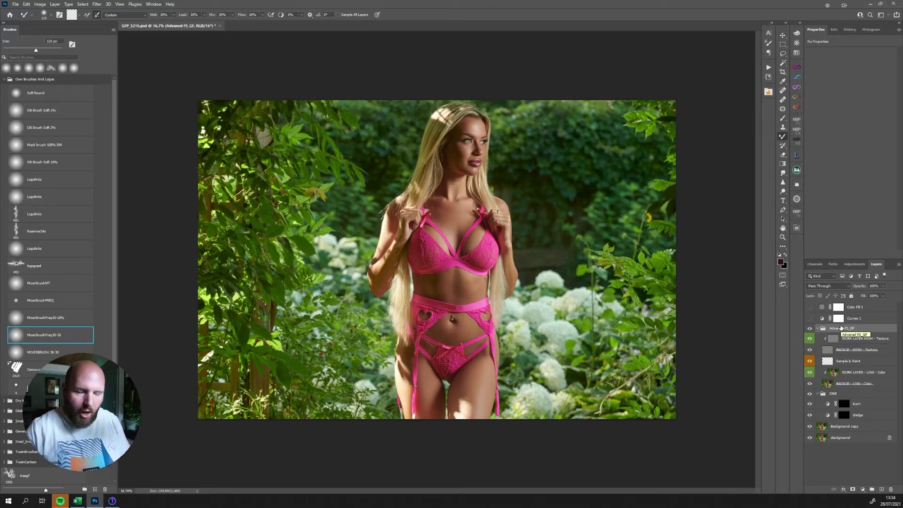
drag(859, 287, 857, 288)
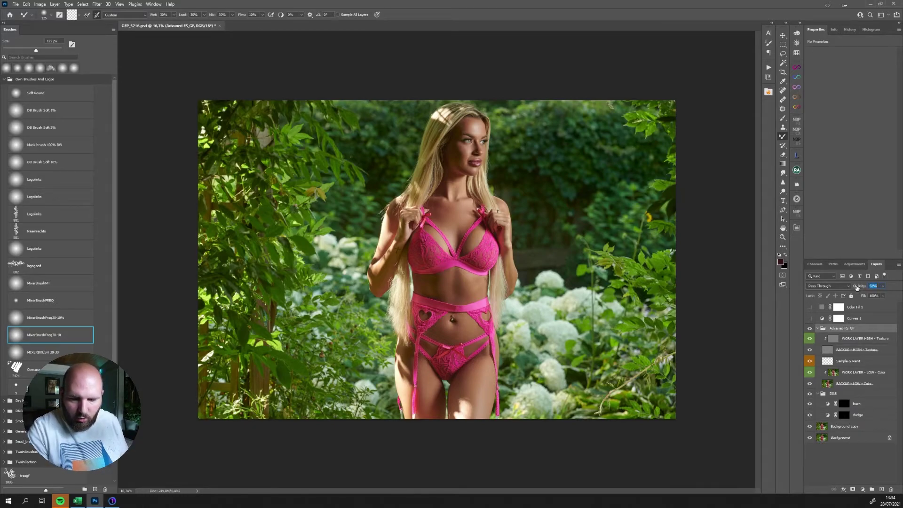
key(Return)
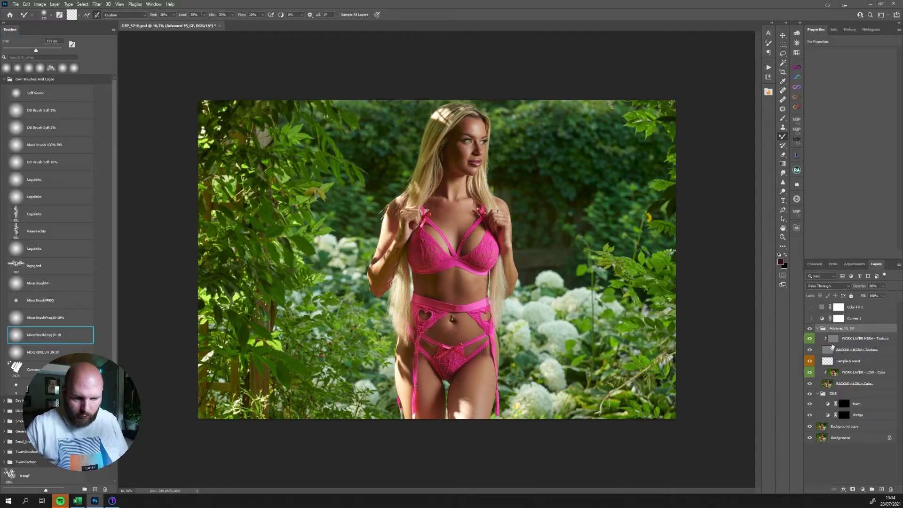
Compare the retouched picture with the original by repeatedly isolating the Background layer, leaving the other layers' visibility restored
alt+click(811, 439)
alt+click(810, 438)
alt+click(810, 439)
alt+click(810, 438)
alt+click(811, 438)
alt+click(811, 439)
alt+click(811, 438)
alt+click(811, 439)
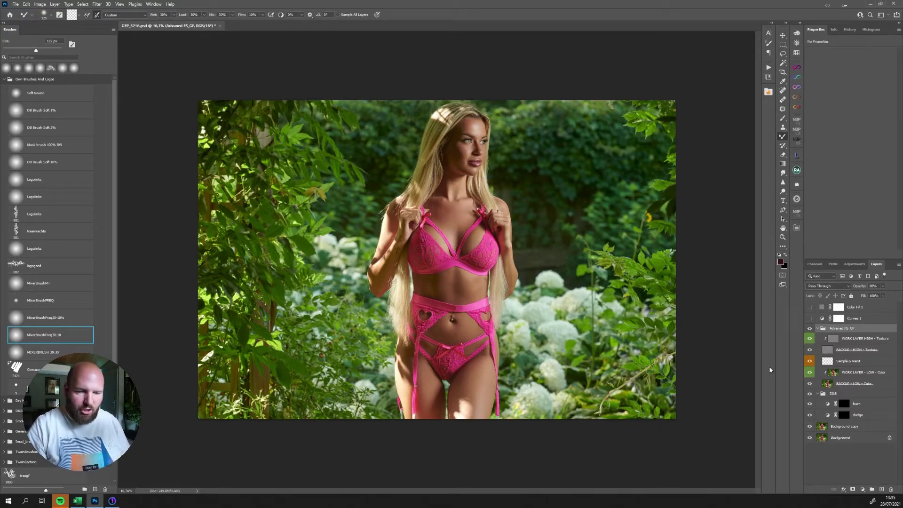
Collapse the frequency separation group and the dodge-and-burn group in the layer stack
click(818, 327)
click(818, 337)
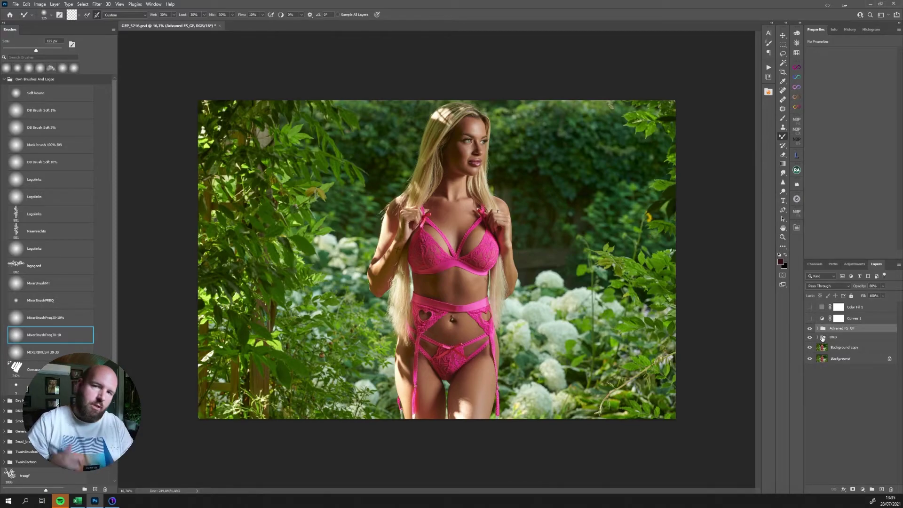
click(865, 489)
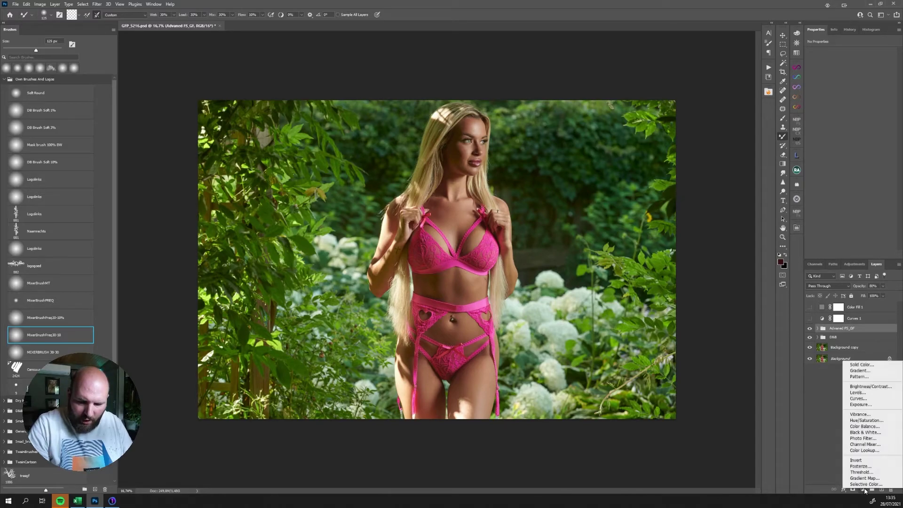
click(866, 426)
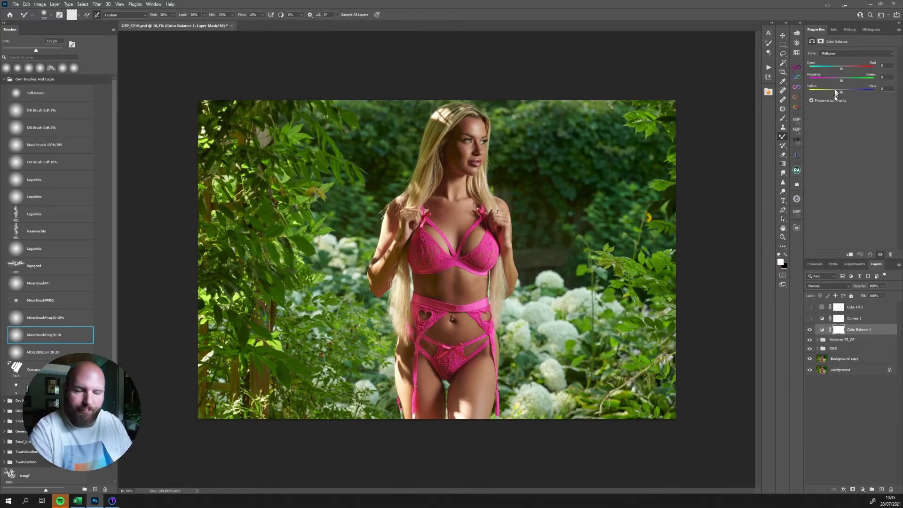
click(842, 55)
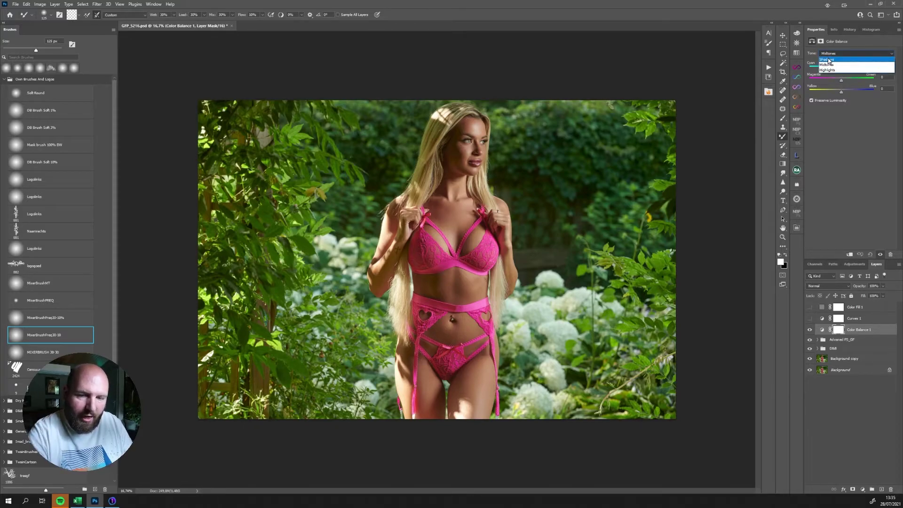
click(827, 70)
mouse_move(841, 92)
mouse_down()
mouse_move(819, 92)
mouse_move(861, 80)
mouse_move(826, 92)
mouse_up()
click(842, 55)
click(839, 64)
mouse_move(841, 81)
mouse_down()
mouse_move(855, 81)
mouse_move(846, 92)
mouse_move(864, 92)
mouse_move(835, 81)
mouse_up()
click(843, 55)
click(840, 59)
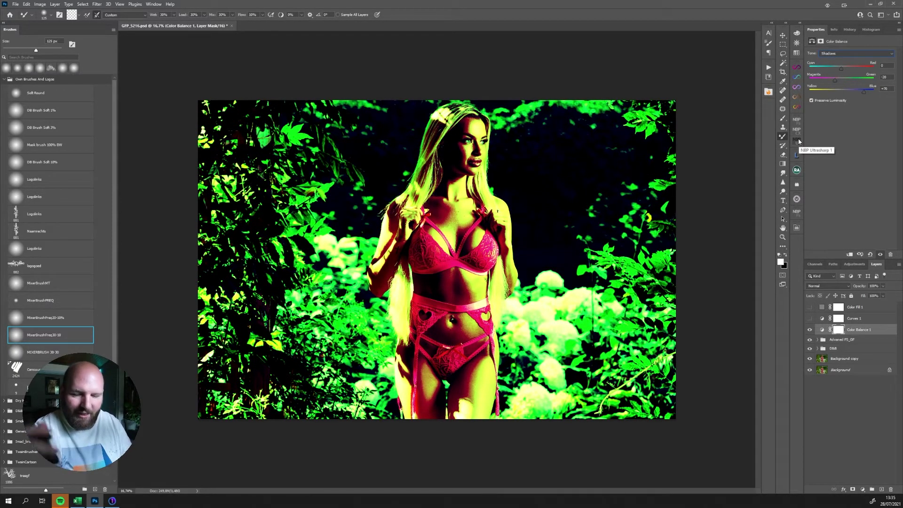
key(Delete)
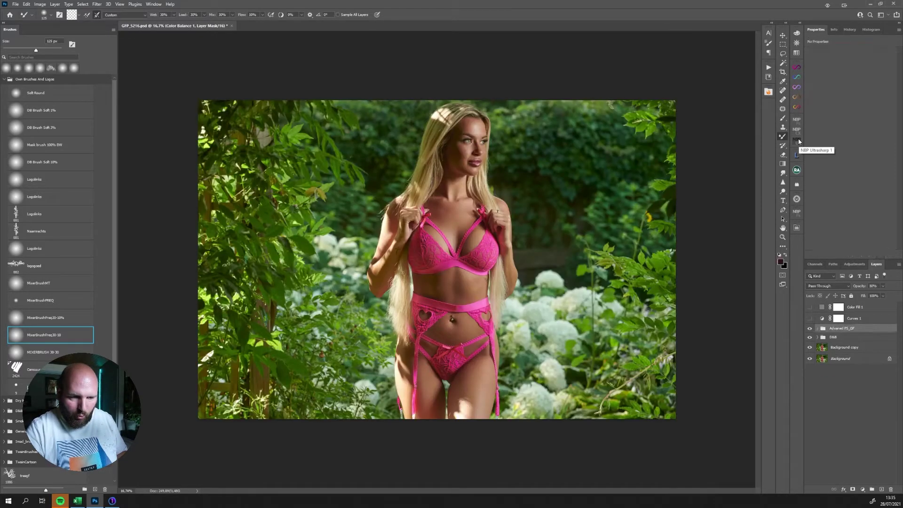
Add a Color Balance layer above the frequency separation group, setting midtones to +4 red and -4 on the yellow-blue scale
click(863, 489)
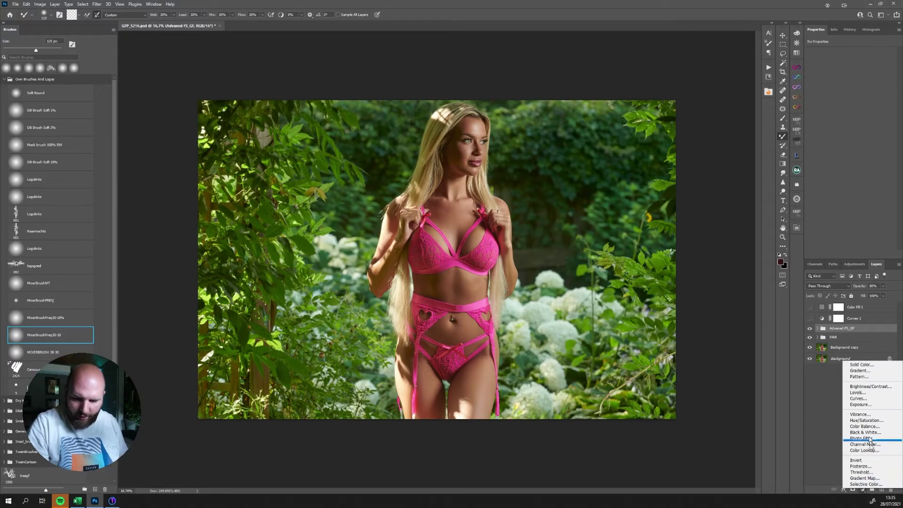
click(867, 428)
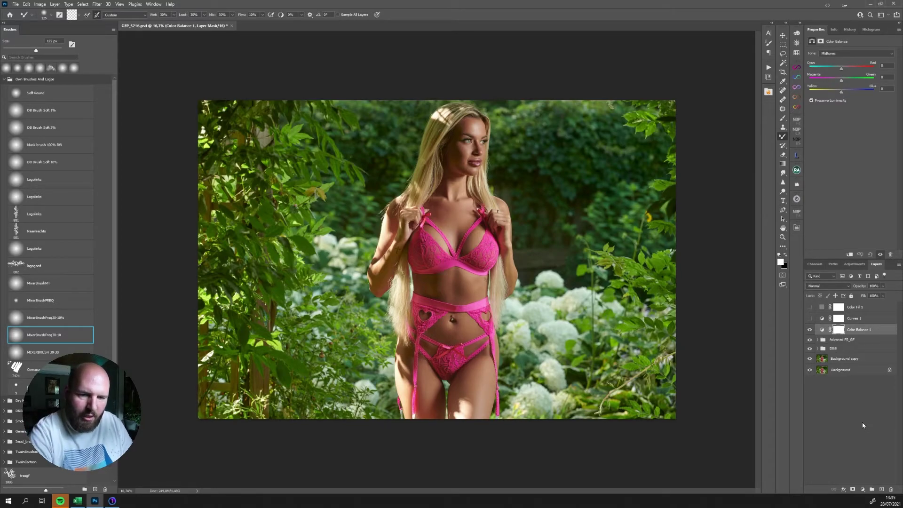
drag(842, 94, 854, 93)
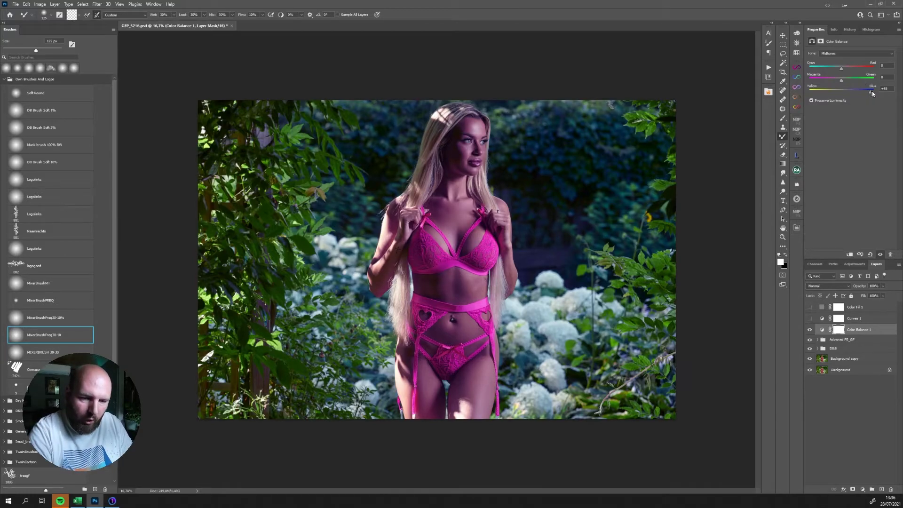
drag(877, 94, 845, 71)
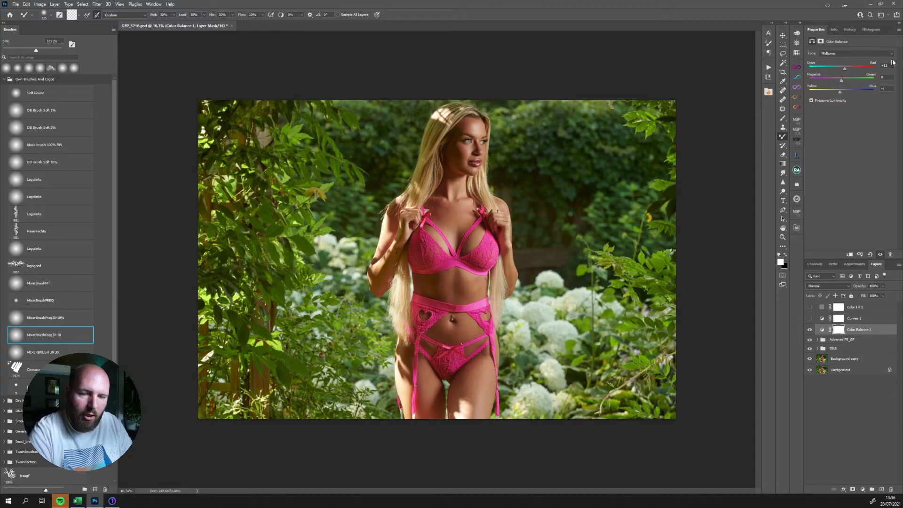
drag(844, 71, 843, 71)
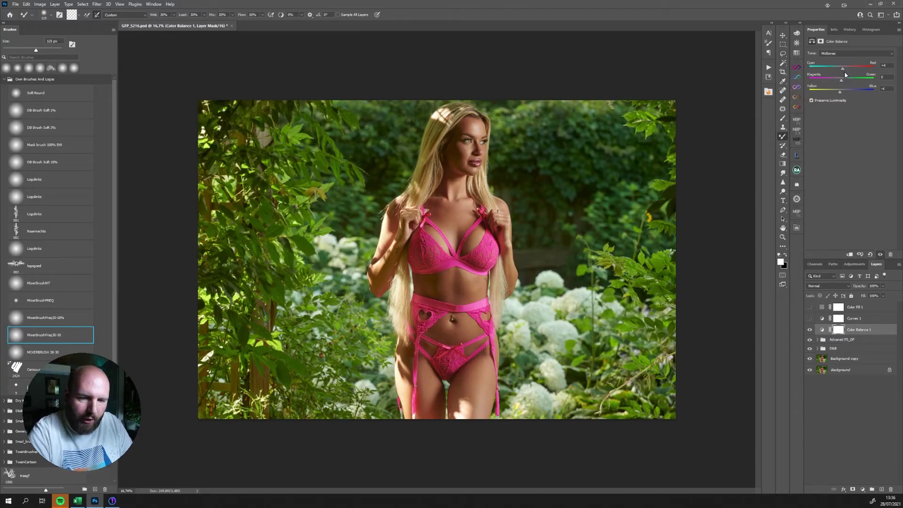
Add a Selective Color layer and adjust the Reds with magenta +6, black +13 and slightly more yellow
click(859, 492)
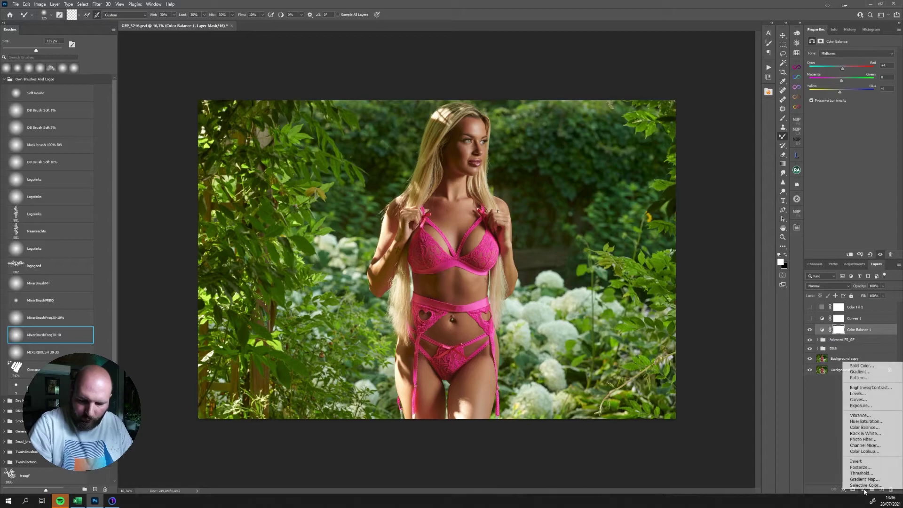
click(859, 462)
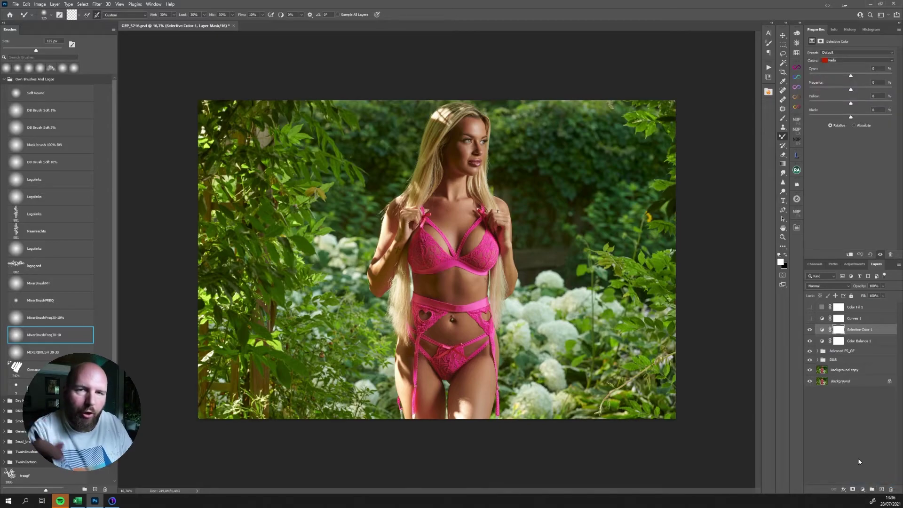
click(842, 60)
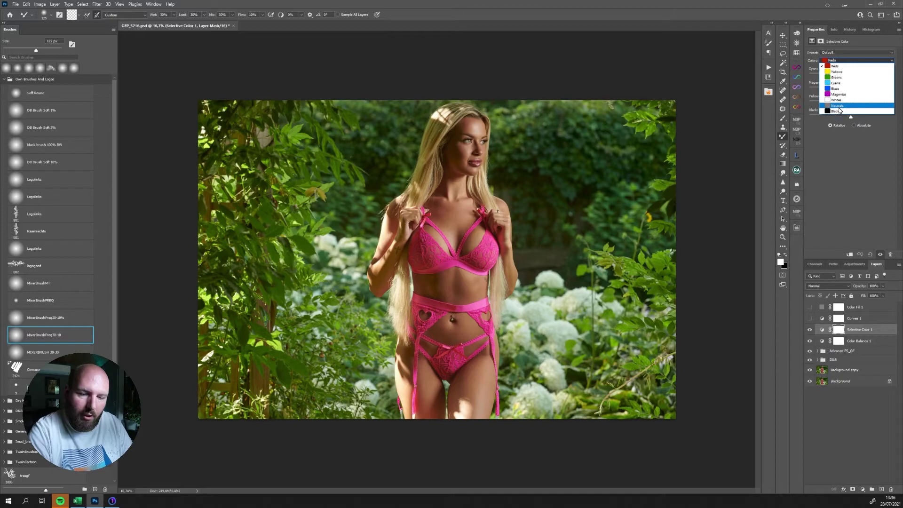
click(842, 67)
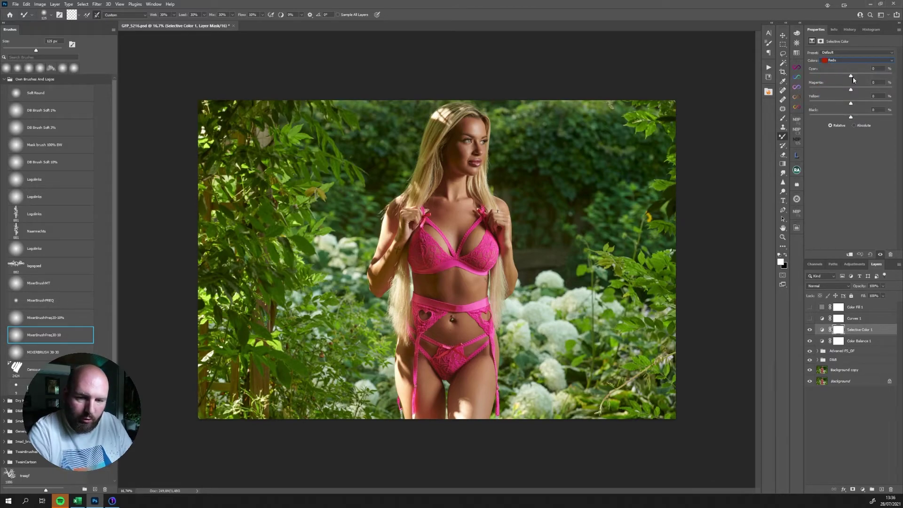
mouse_move(850, 117)
mouse_down()
mouse_move(873, 118)
mouse_move(843, 117)
mouse_move(858, 106)
mouse_up()
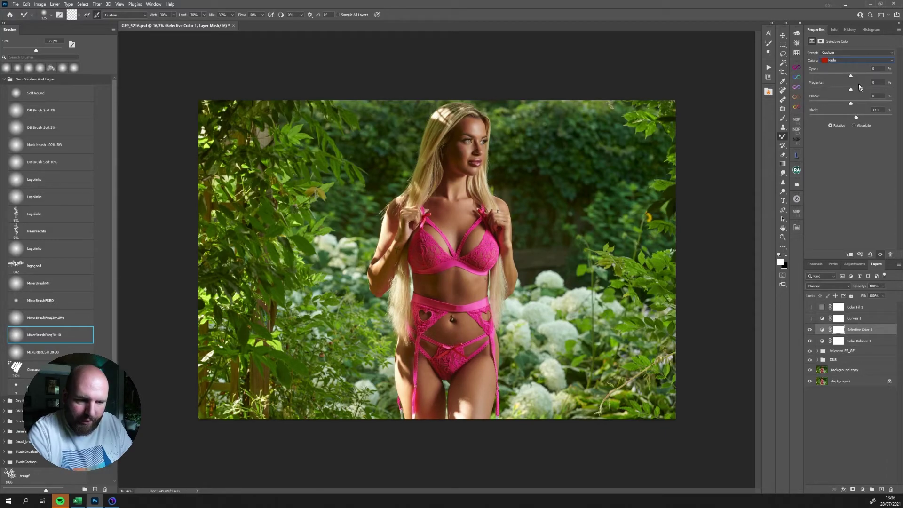
drag(850, 76, 852, 104)
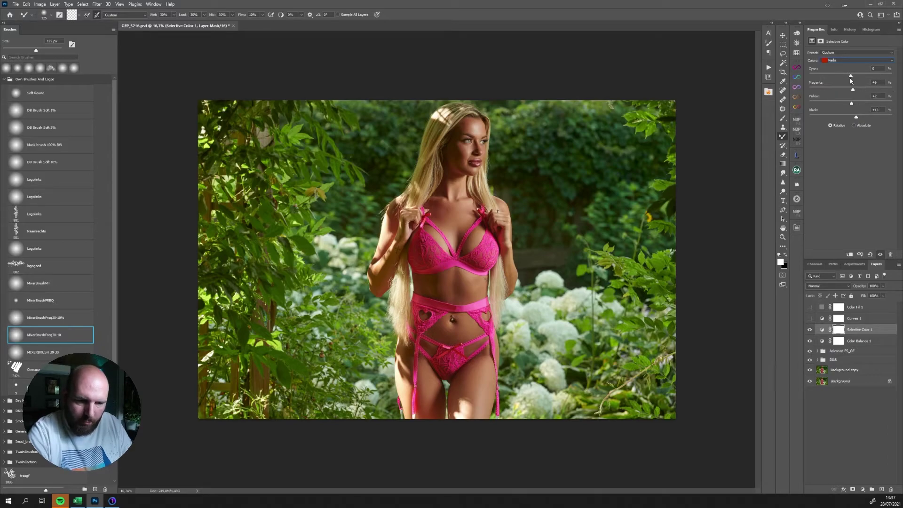
Adjust the Yellows in the Selective Color layer to magenta +6, yellow +7 and black +4
click(849, 60)
click(840, 68)
drag(852, 117, 853, 91)
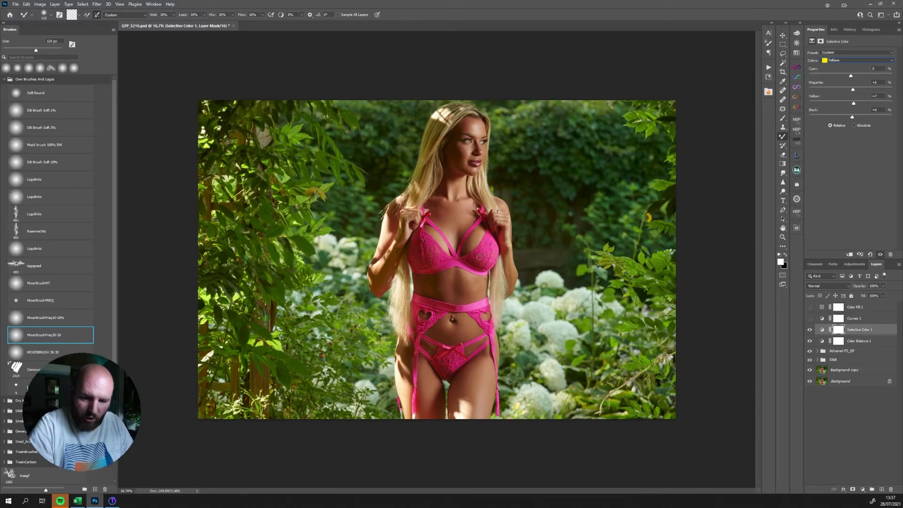
Delete the Curves 1 and Color Fill 1 helper layers at the top of the layer stack
click(810, 319)
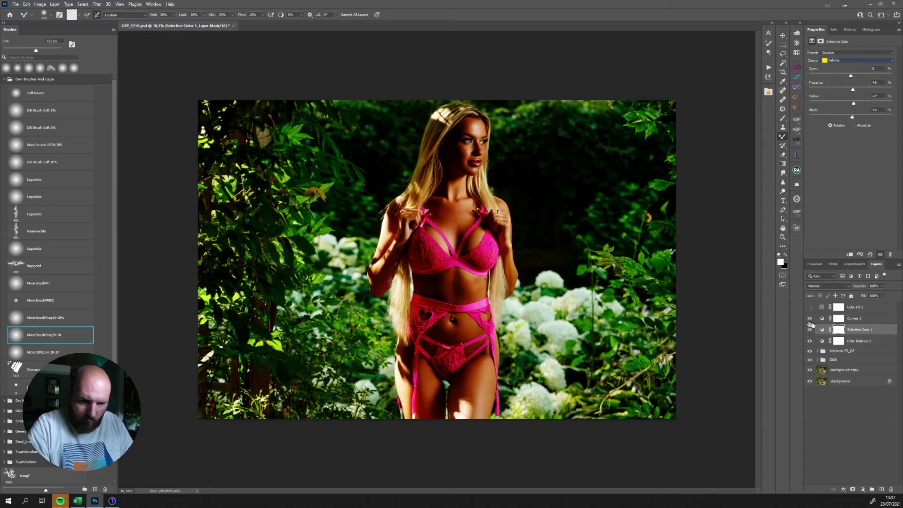
click(821, 320)
click(822, 308)
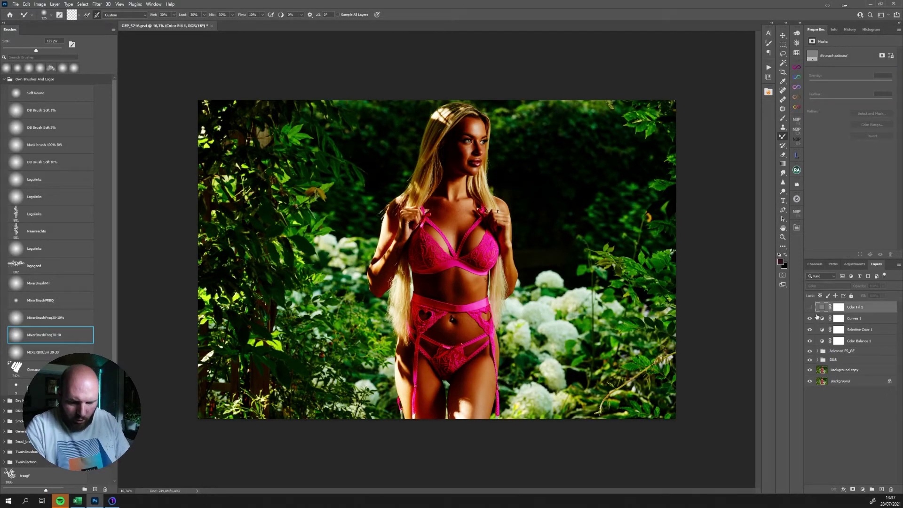
key(Delete)
key(Delete)
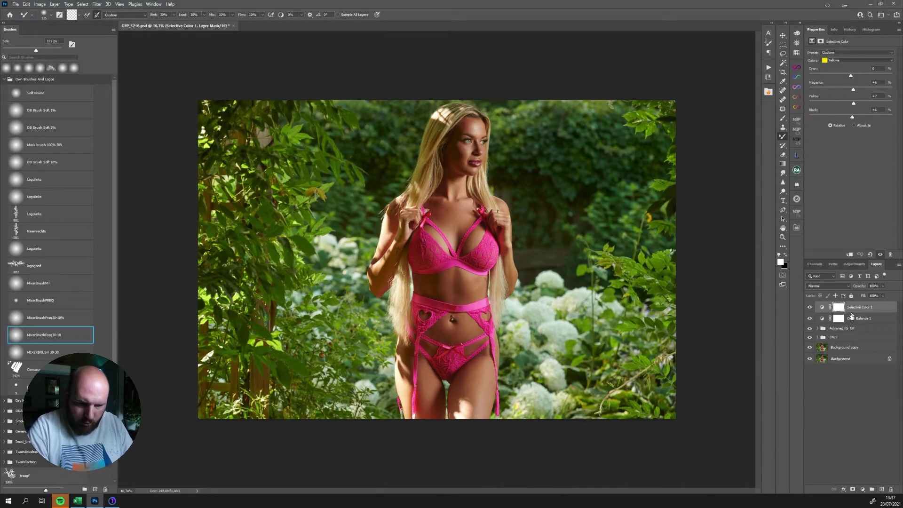
Add a Hue/Saturation layer for the Greens sampled from the foliage, shifting hue slightly towards yellow, reducing saturation to -17 and raising lightness slightly
click(862, 489)
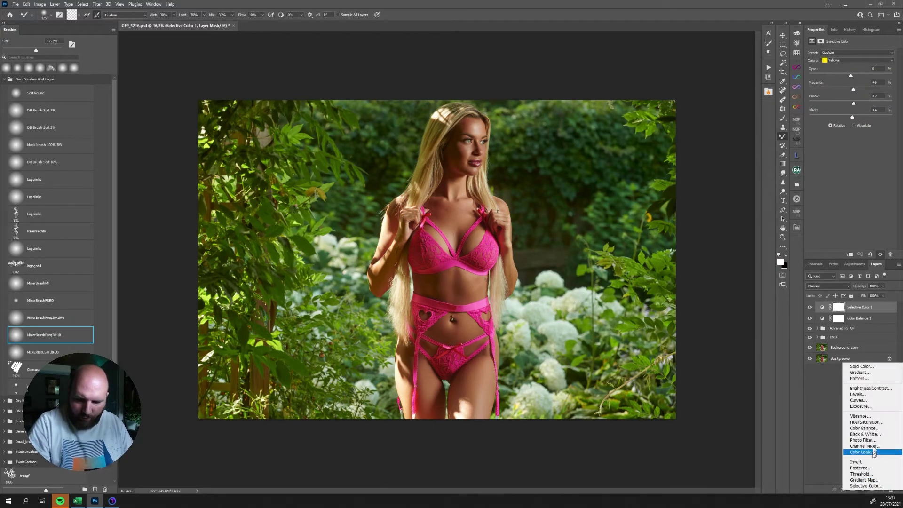
click(870, 423)
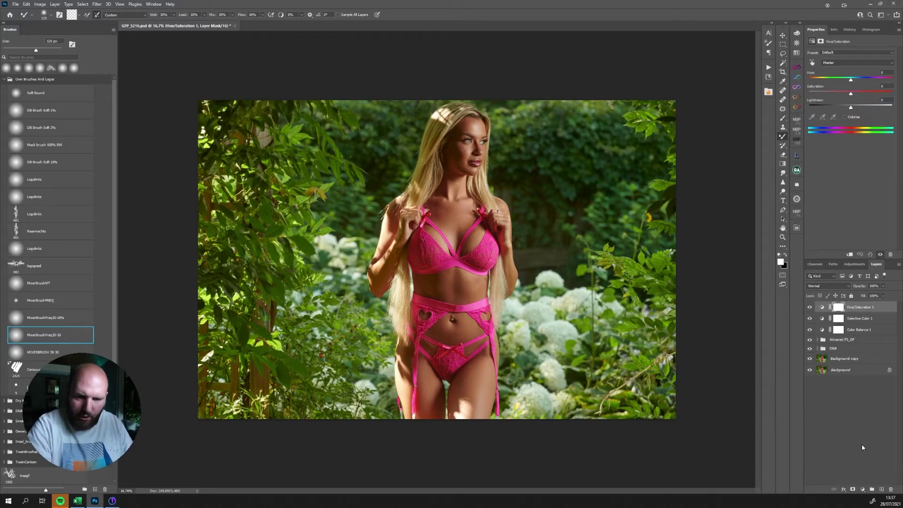
click(837, 63)
click(844, 83)
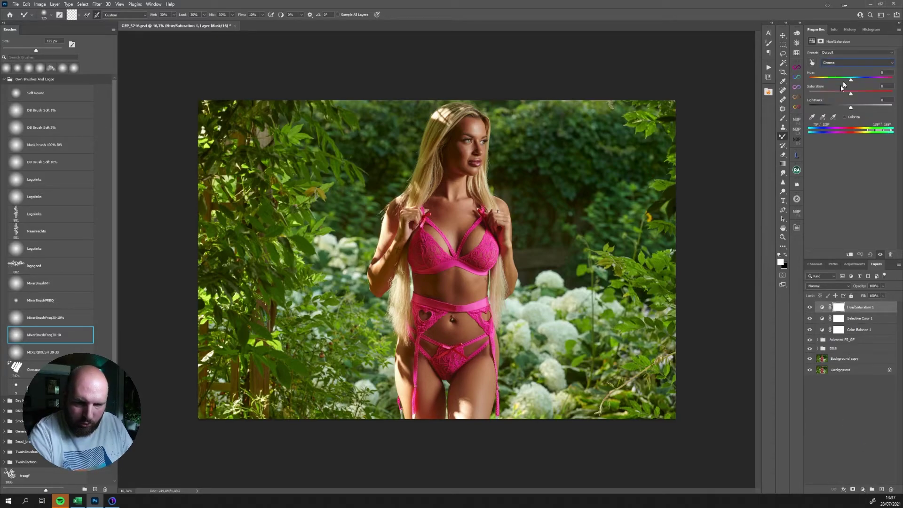
click(813, 119)
click(617, 178)
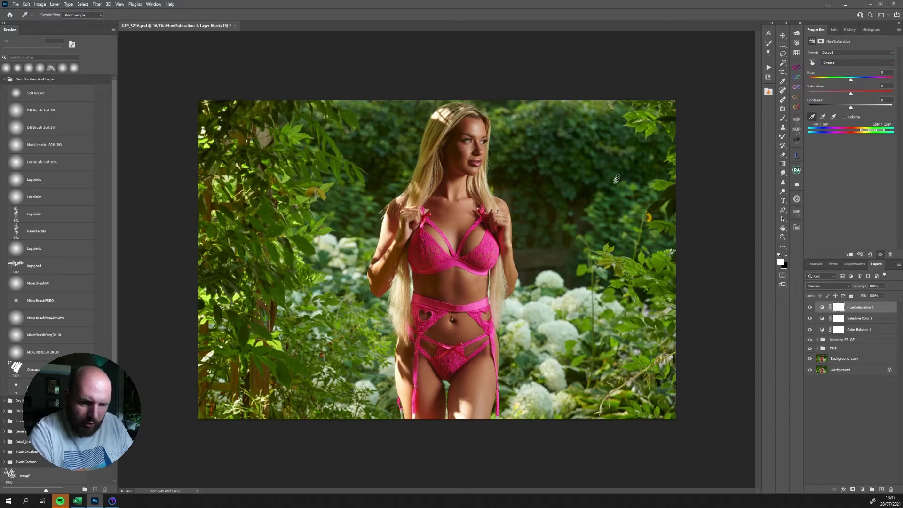
drag(850, 82, 824, 80)
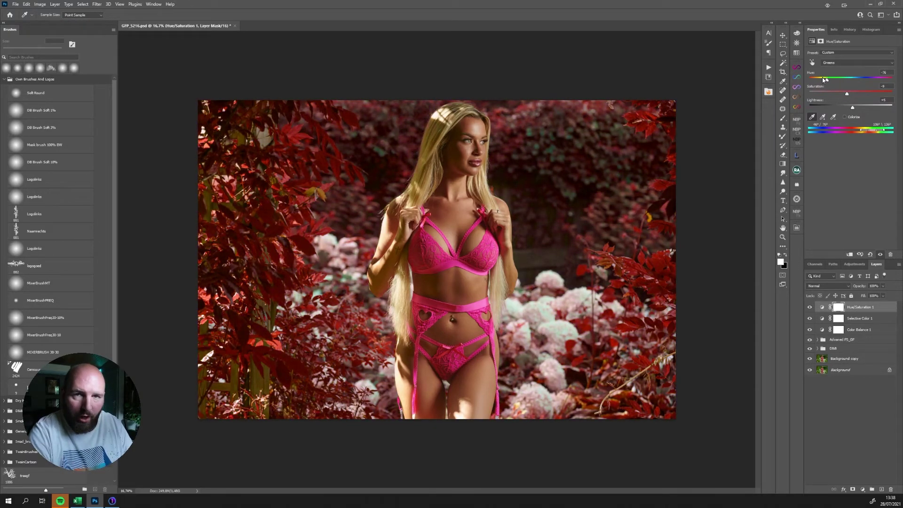
drag(829, 79, 844, 96)
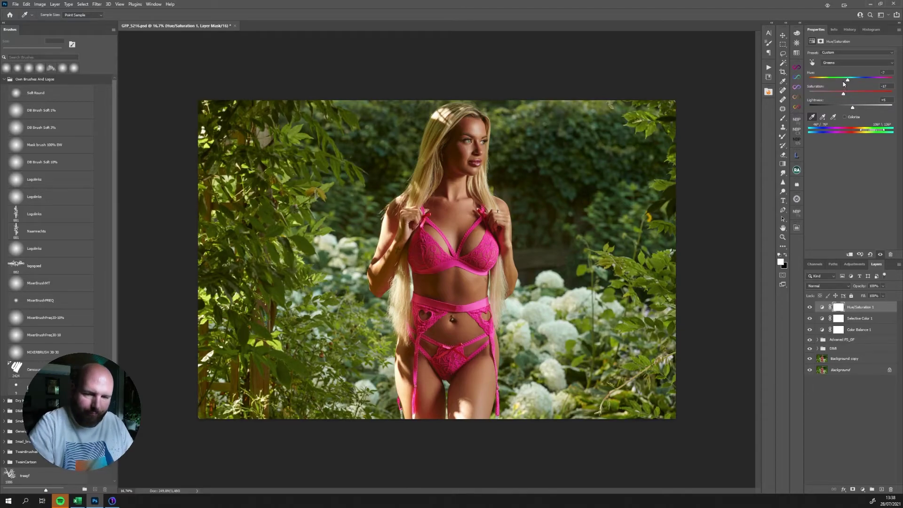
Add a second Hue/Saturation layer for the Magentas sampled from the pink lingerie, lowering saturation to about -11 and the hue slightly
click(862, 489)
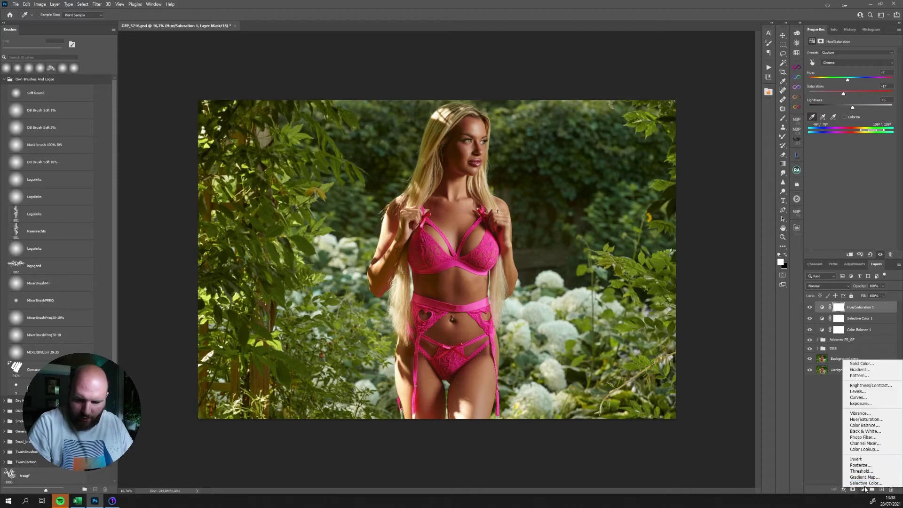
click(868, 419)
click(845, 63)
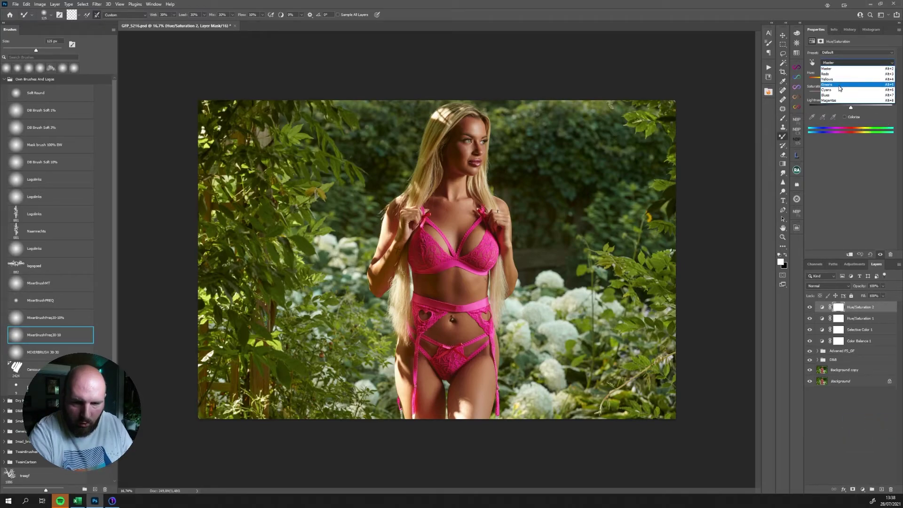
click(834, 99)
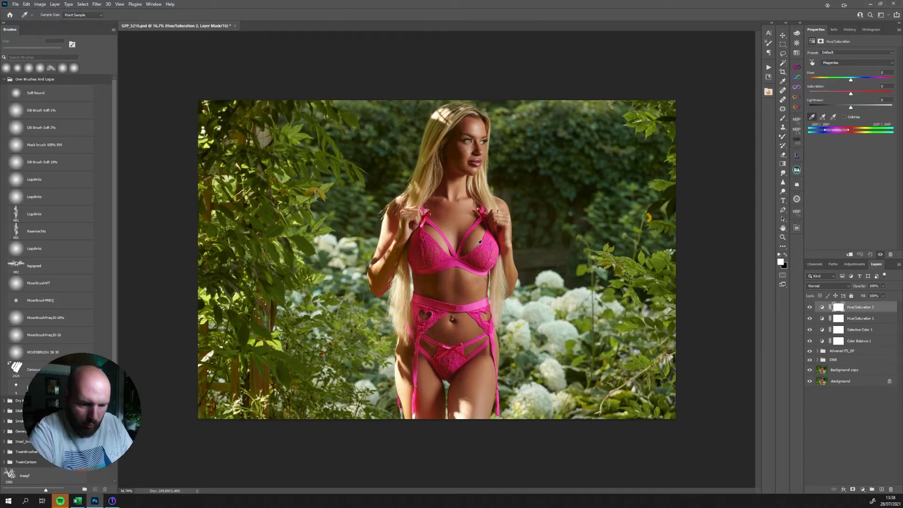
mouse_move(851, 93)
mouse_down()
mouse_move(825, 98)
mouse_move(867, 96)
mouse_move(845, 98)
mouse_move(849, 83)
mouse_move(820, 83)
mouse_move(869, 83)
mouse_move(849, 82)
mouse_move(848, 93)
mouse_move(849, 83)
mouse_up()
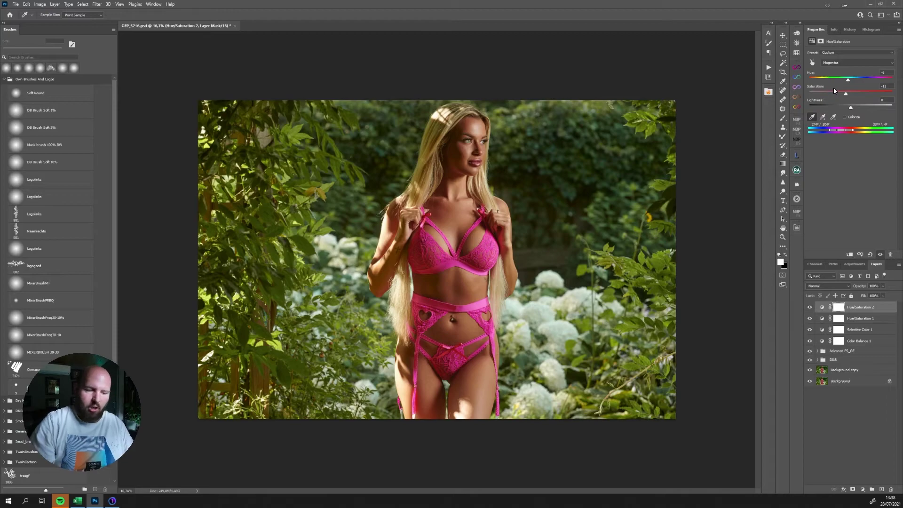
Group the four colour adjustment layers, from Color Balance 1 up to Hue/Saturation 2, and name the group Toning
alt+click(810, 382)
alt+click(810, 381)
shift+click(859, 341)
key(b)
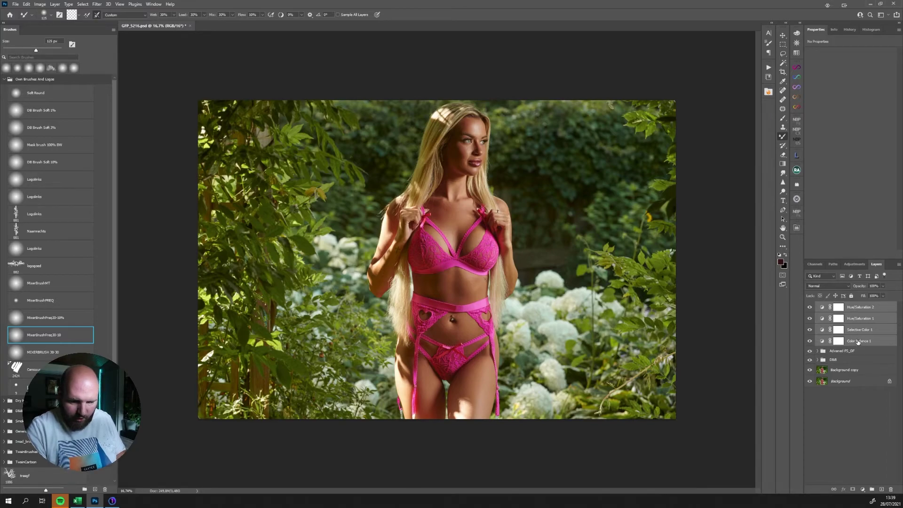
drag(854, 329, 872, 489)
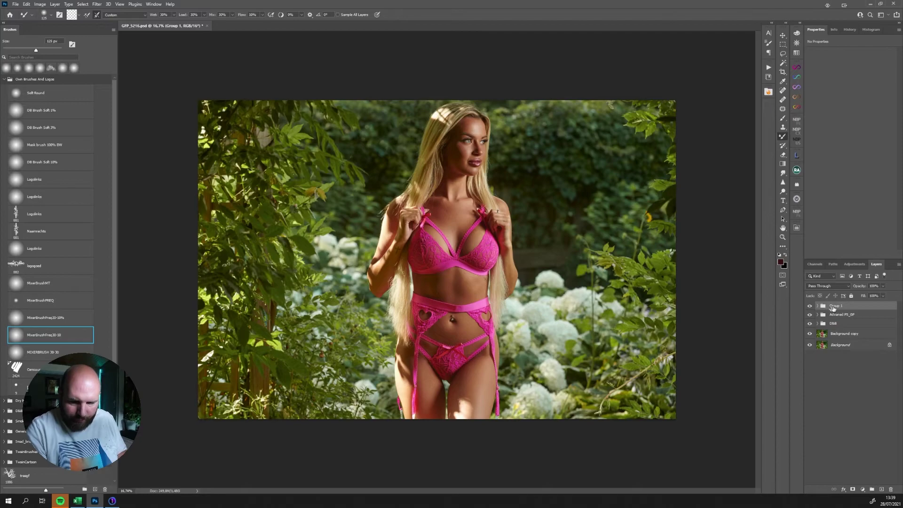
double_click(837, 306)
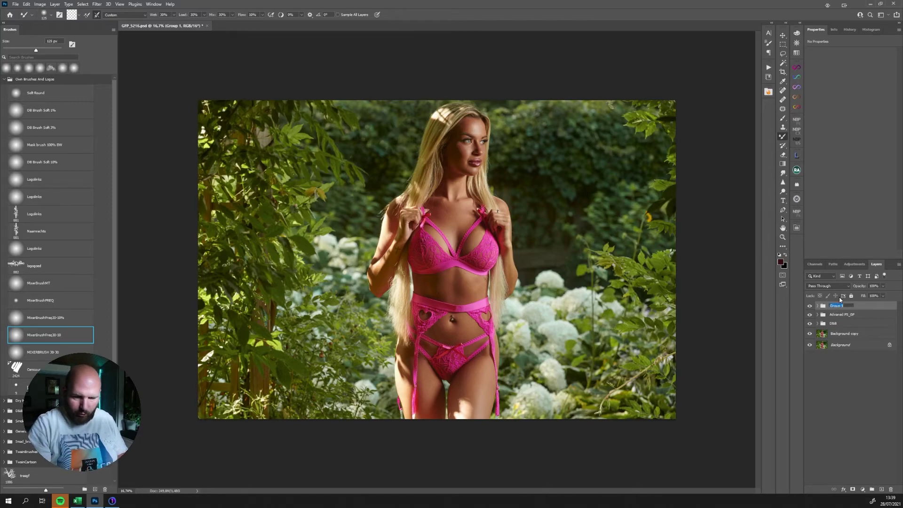
text(Toning)
key(Return)
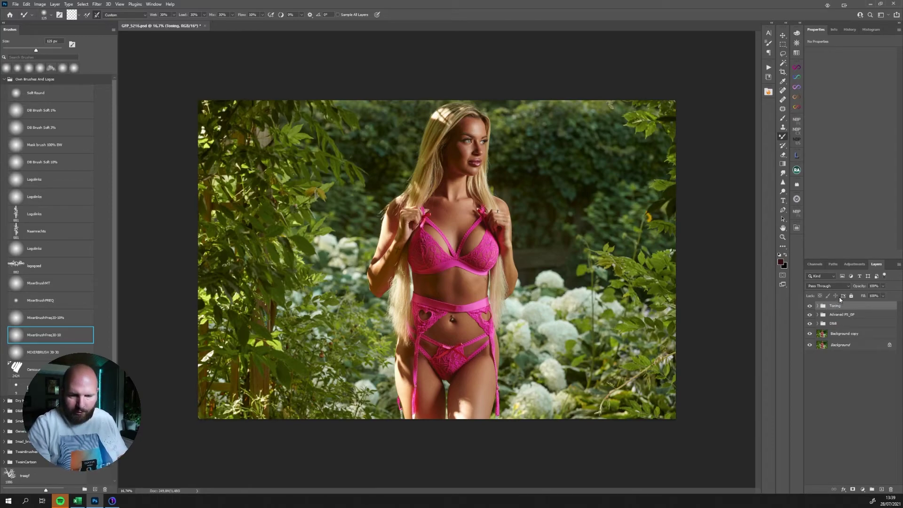
Compare the image with and without the Toning group, and the full edit against the original Background layer
click(809, 306)
click(809, 306)
click(809, 307)
click(810, 306)
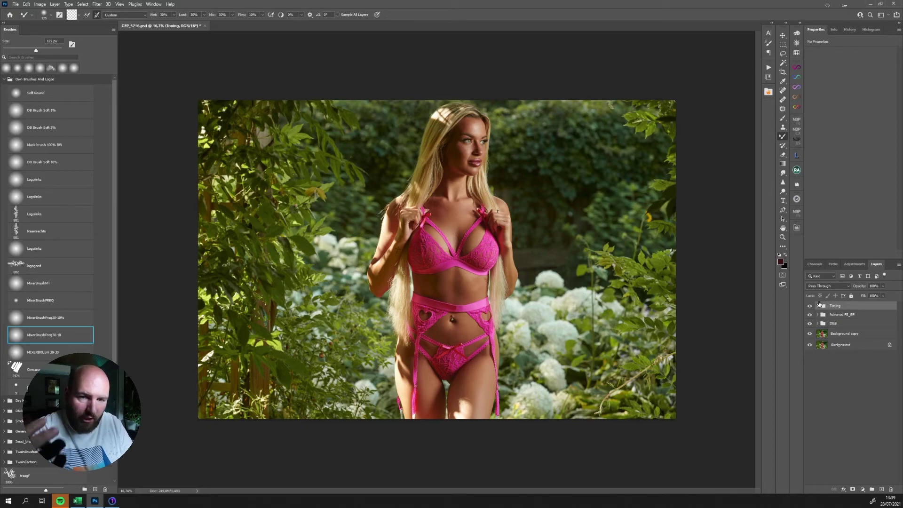
click(809, 307)
click(809, 306)
click(809, 345)
click(810, 345)
click(809, 346)
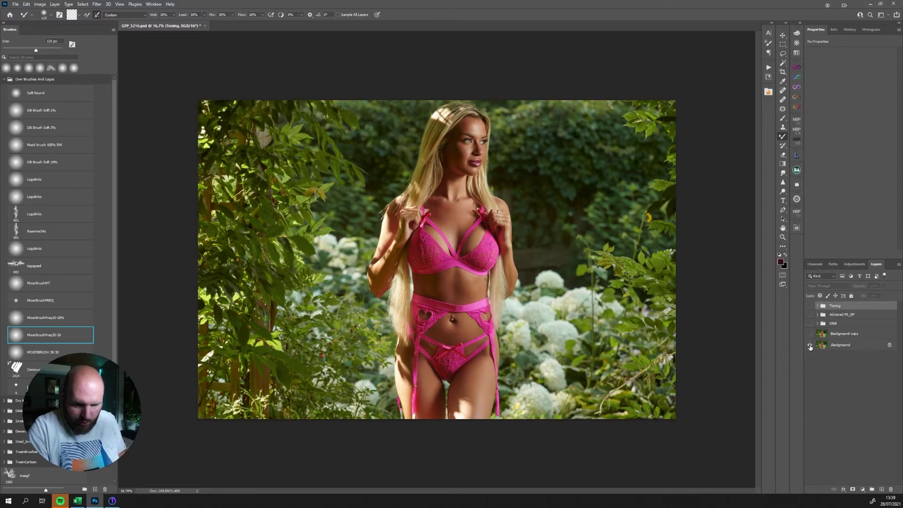
click(809, 346)
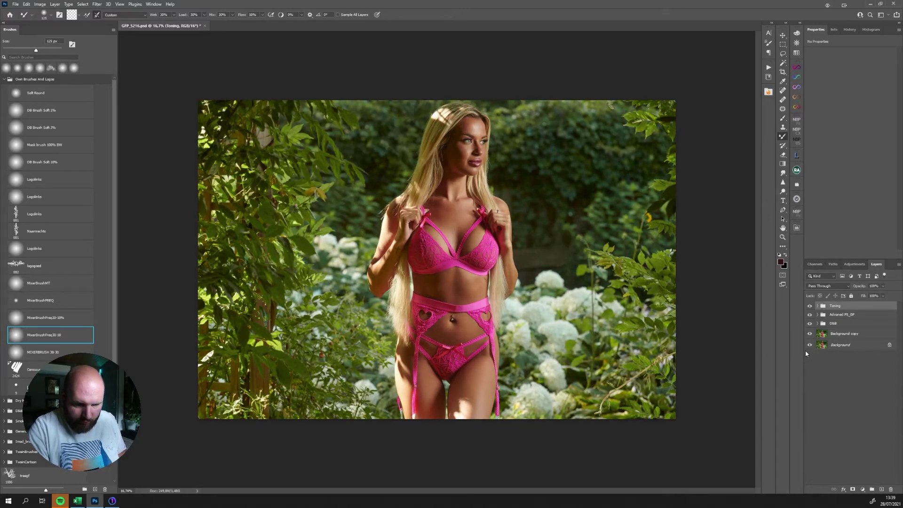
alt+click(810, 345)
alt+click(809, 346)
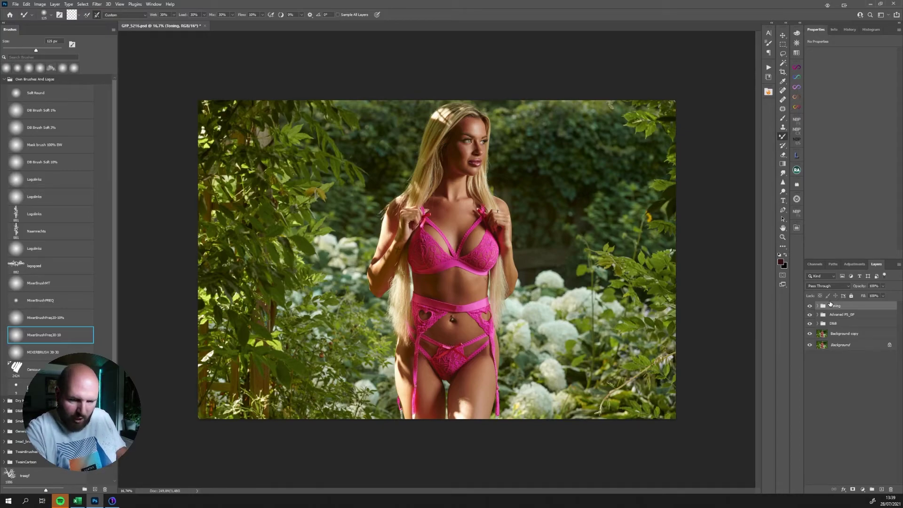
Stamp all visible layers into a new layer above the Toning group and open it in the Liquify filter
key(ctrl+shift+alt+e)
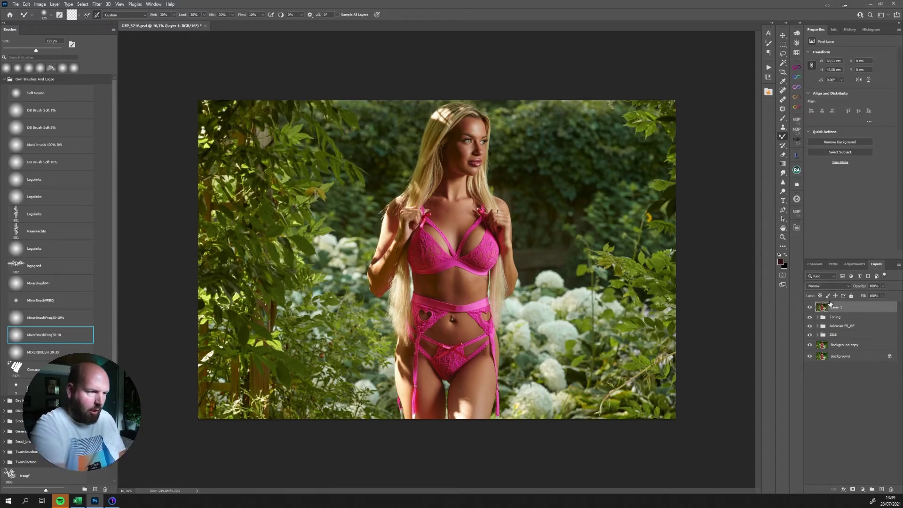
click(96, 4)
click(119, 74)
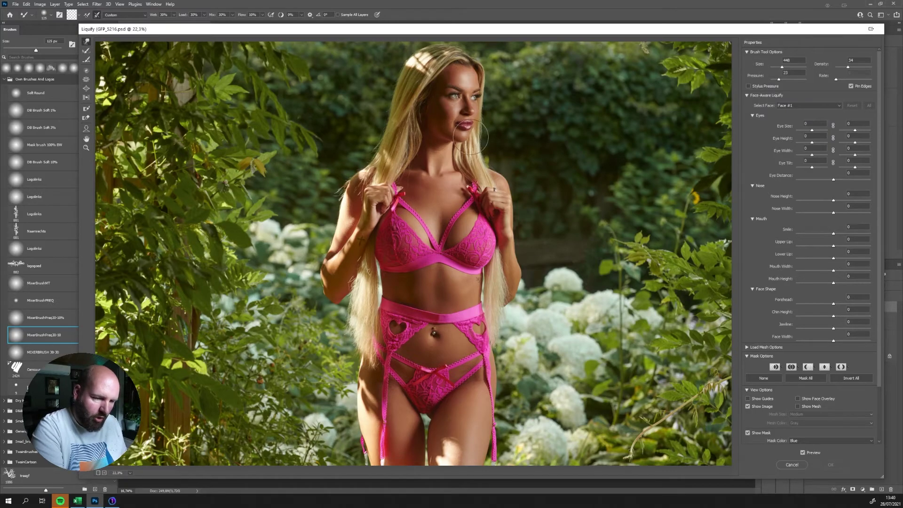
Reduce the Forward Warp brush to roughly the height of the lips and nudge the shaded mouth corner slightly outward
drag(437, 95, 499, 158)
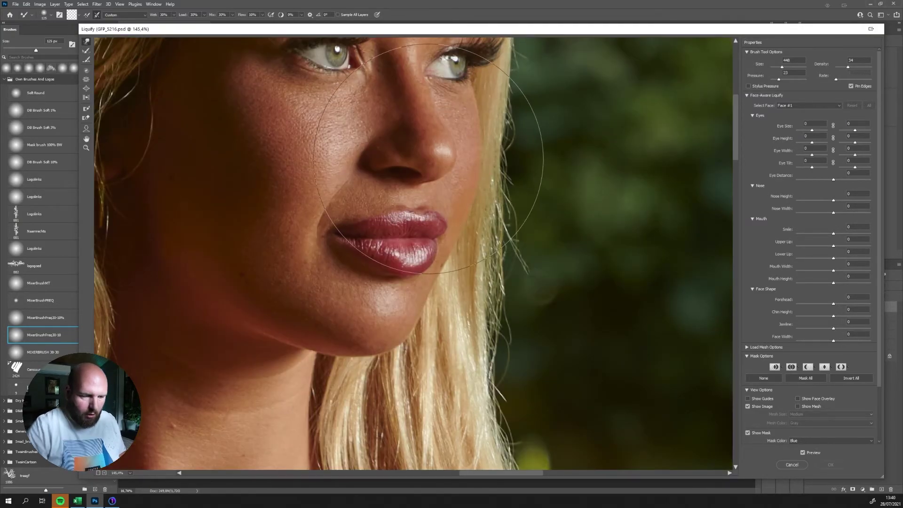
key(alt)
alt+right_click(467, 229)
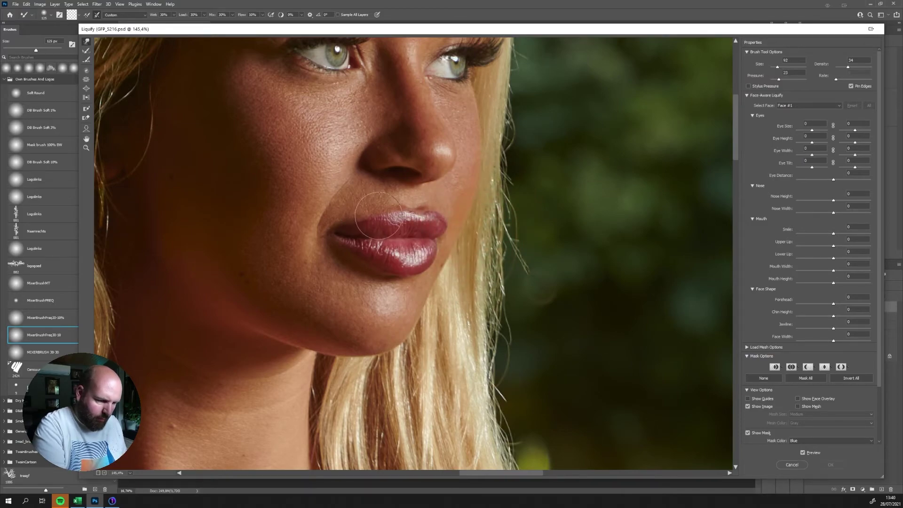
mouse_move(360, 225)
mouse_down()
mouse_move(377, 222)
mouse_move(420, 212)
mouse_move(397, 223)
mouse_move(396, 214)
mouse_move(423, 211)
mouse_move(356, 225)
mouse_up()
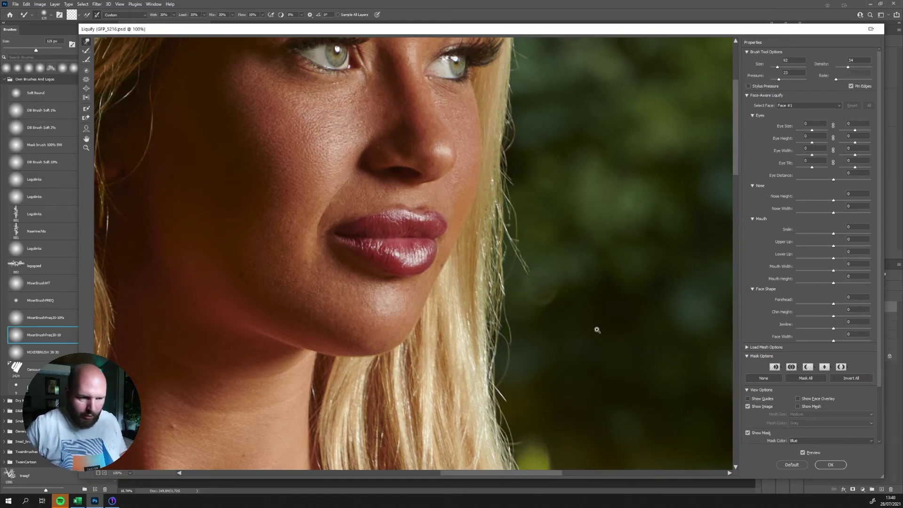
Enlarge the Liquify brush for the body, check the whole figure, and apply the Liquify changes to the stamped layer
key(ctrl+minus)
key(ctrl+minus)
key(ctrl+minus)
key(ctrl+minus)
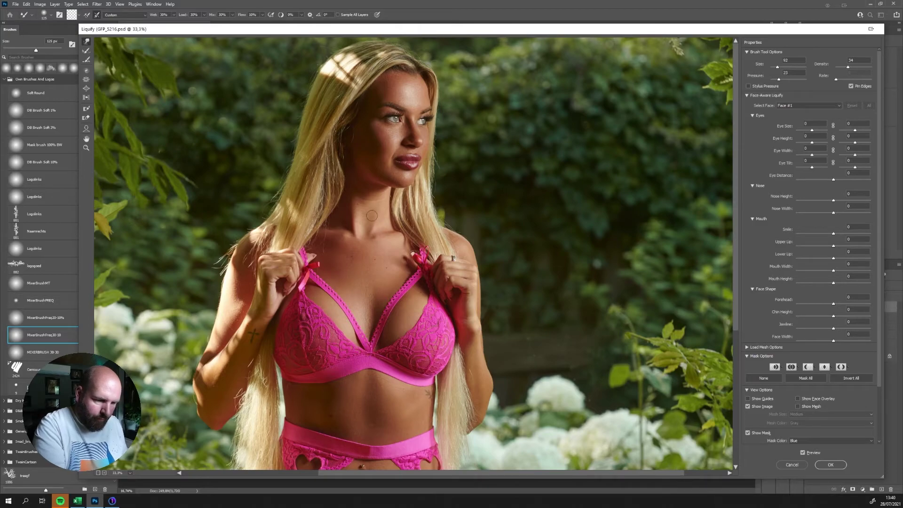
right_click(377, 191)
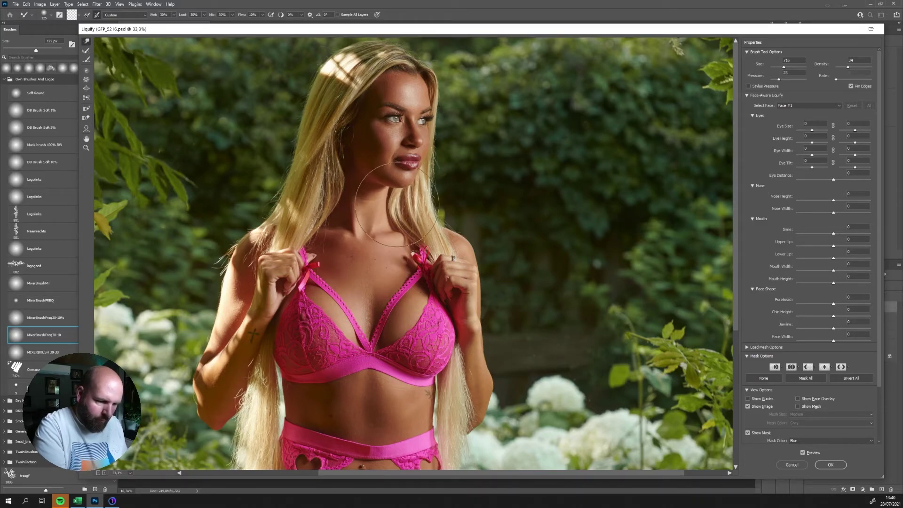
alt+click(397, 205)
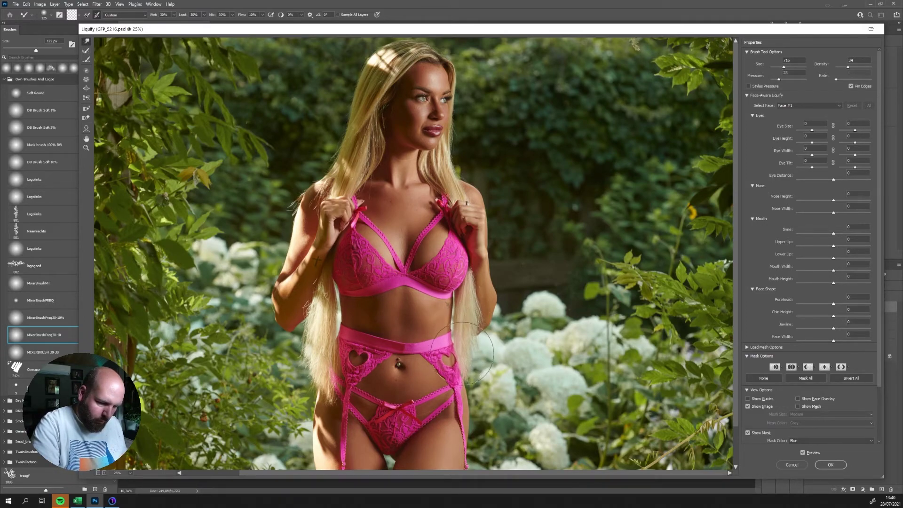
alt+click(349, 322)
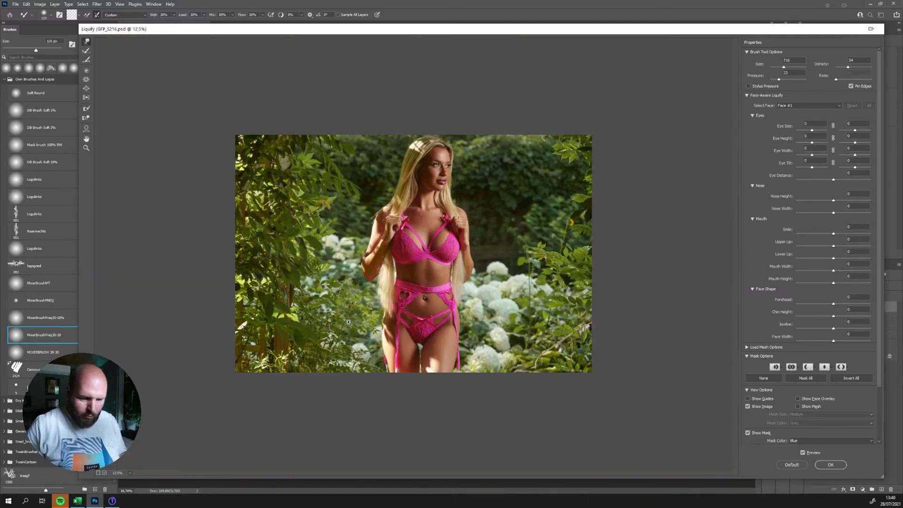
key(Return)
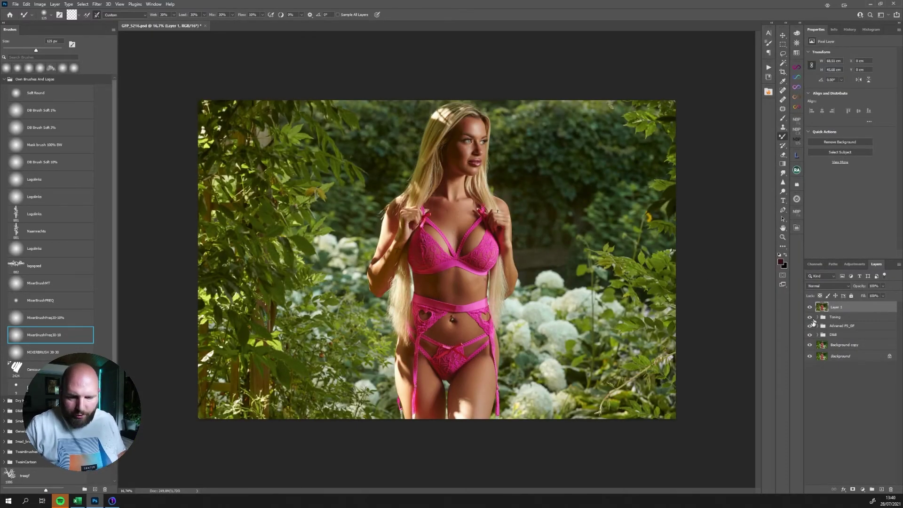
Compare the image with and without the liquified layer and examine the face at 100%
click(810, 308)
click(810, 308)
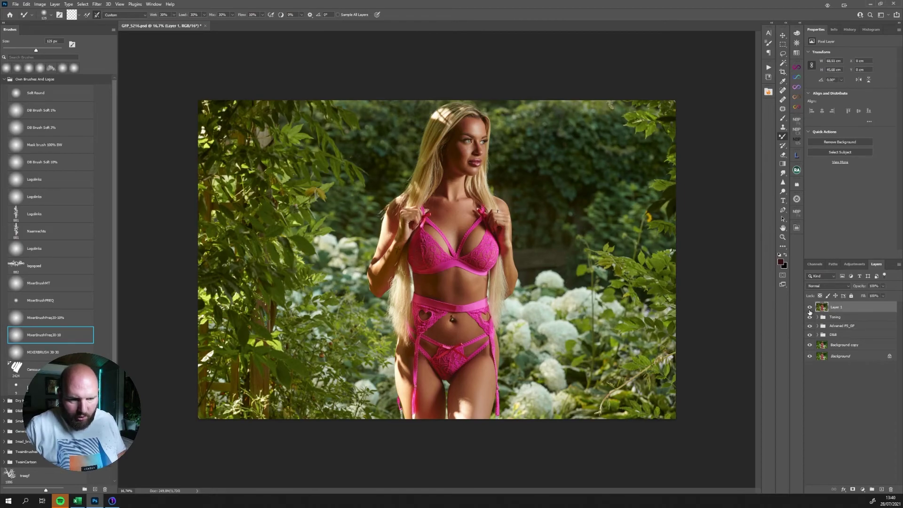
click(809, 310)
click(809, 310)
click(810, 310)
click(809, 311)
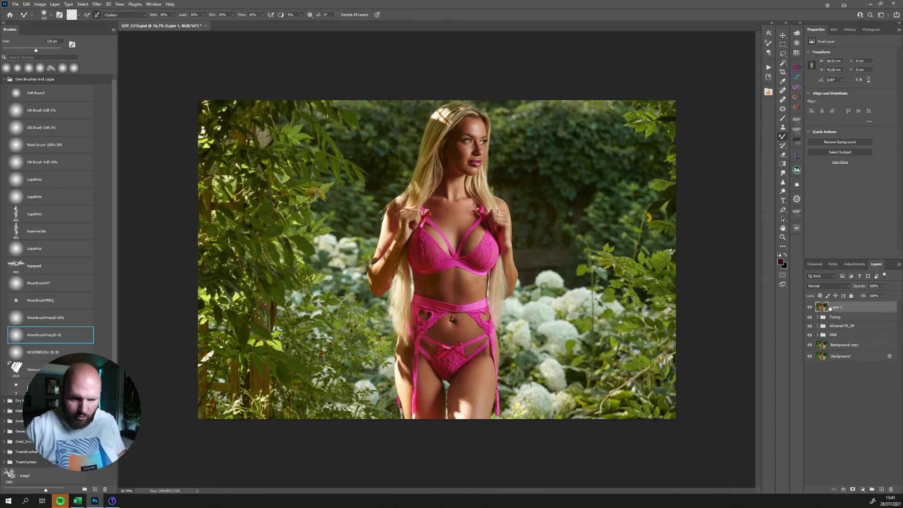
key(ctrl+1)
drag(581, 169, 499, 414)
drag(510, 174, 492, 391)
drag(503, 207, 459, 366)
drag(464, 258, 439, 270)
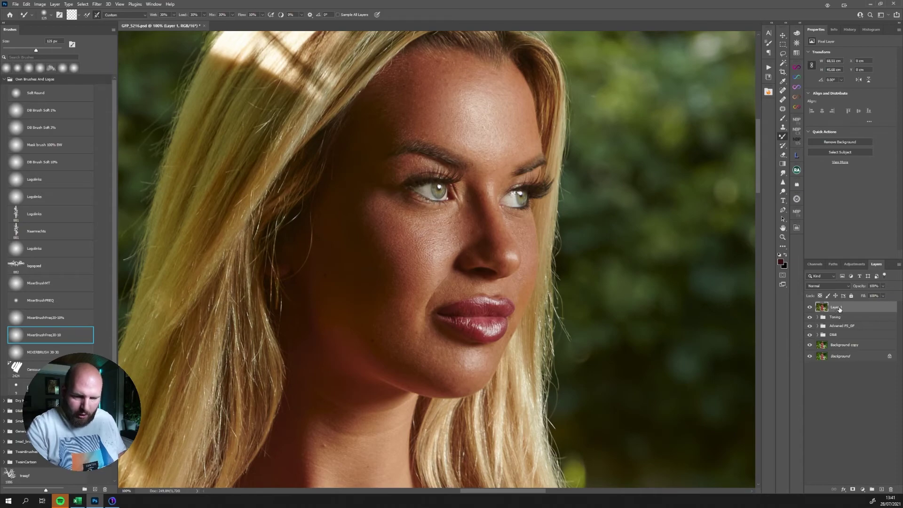
Rename the liquified layer as liquify and duplicate it
double_click(837, 307)
text(Liquify)
key(Return)
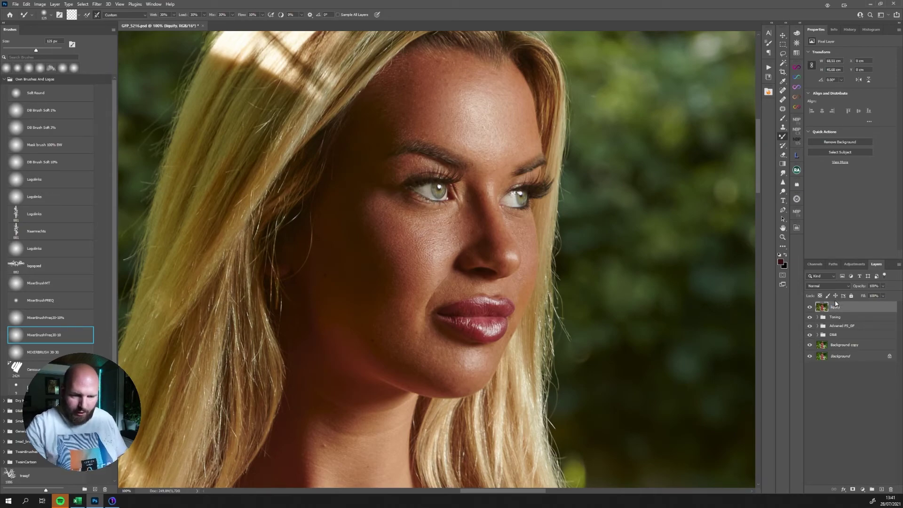
key(ctrl+j)
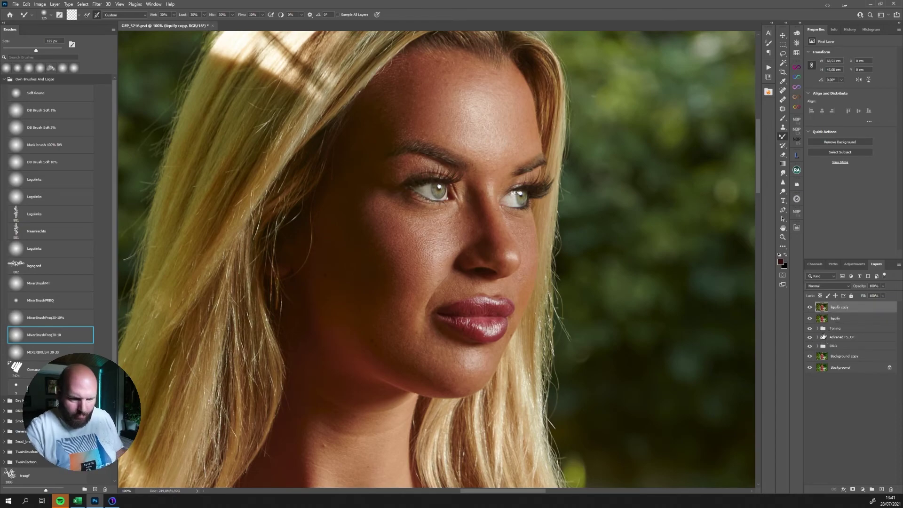
Desaturate the liquify copy layer and set its blend mode to Linear Light
click(54, 4)
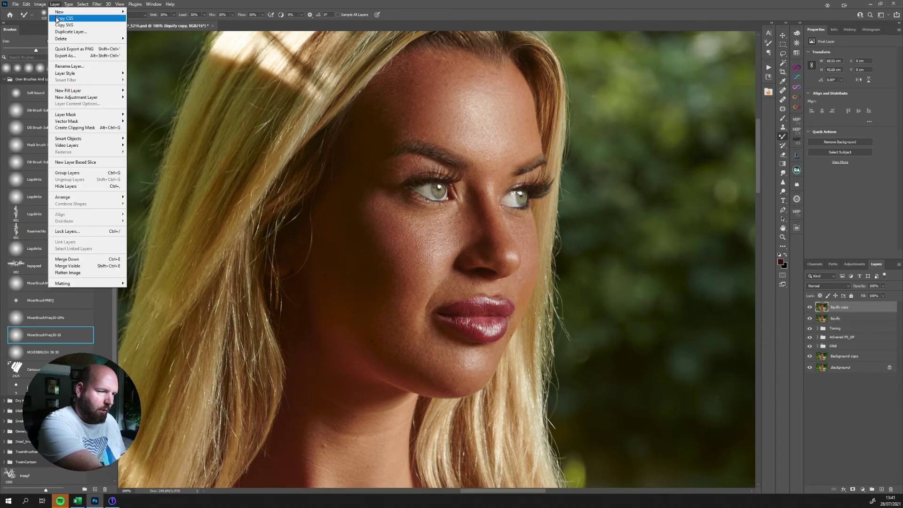
mouse_move(40, 4)
mouse_move(75, 22)
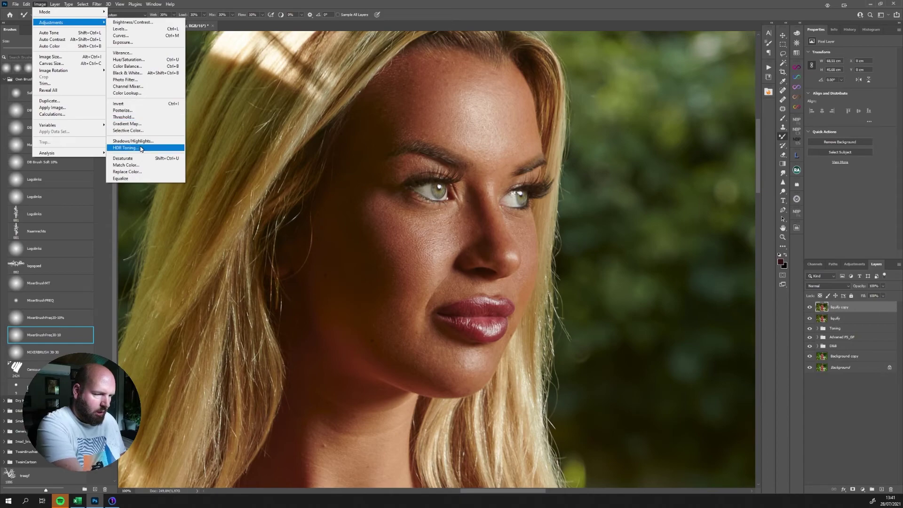
click(175, 159)
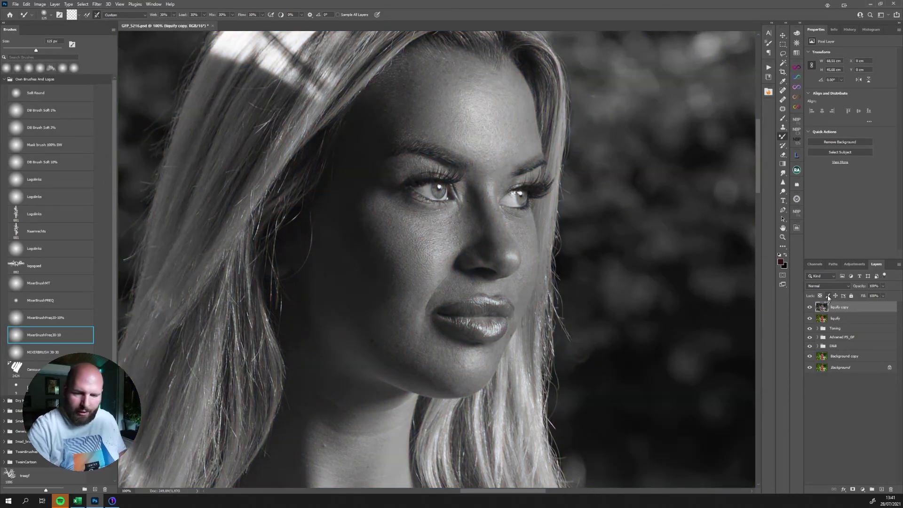
click(828, 286)
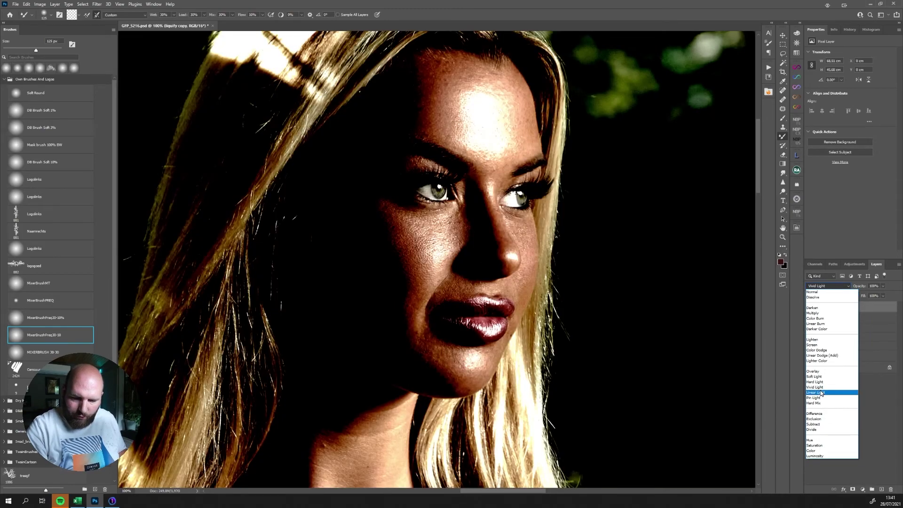
click(824, 395)
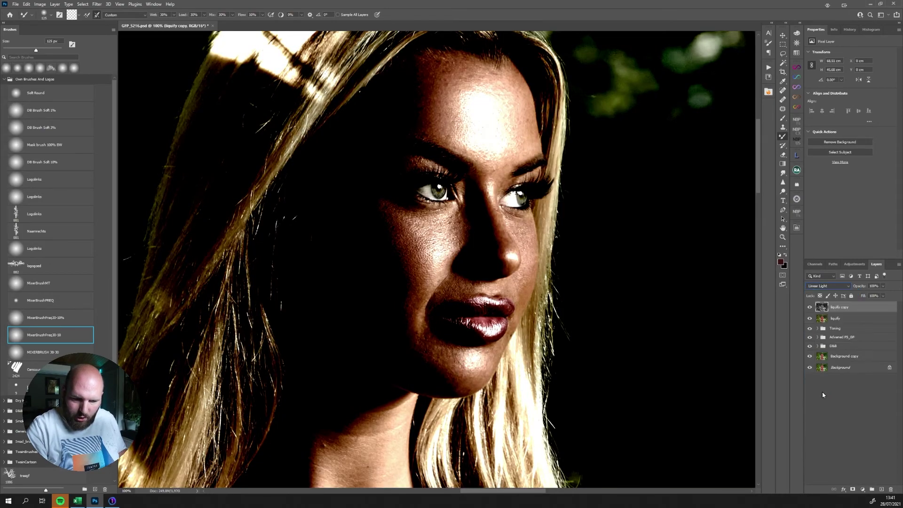
Apply a High Pass filter with a radius of 0.6 pixels to the liquify copy layer
click(97, 4)
mouse_move(123, 119)
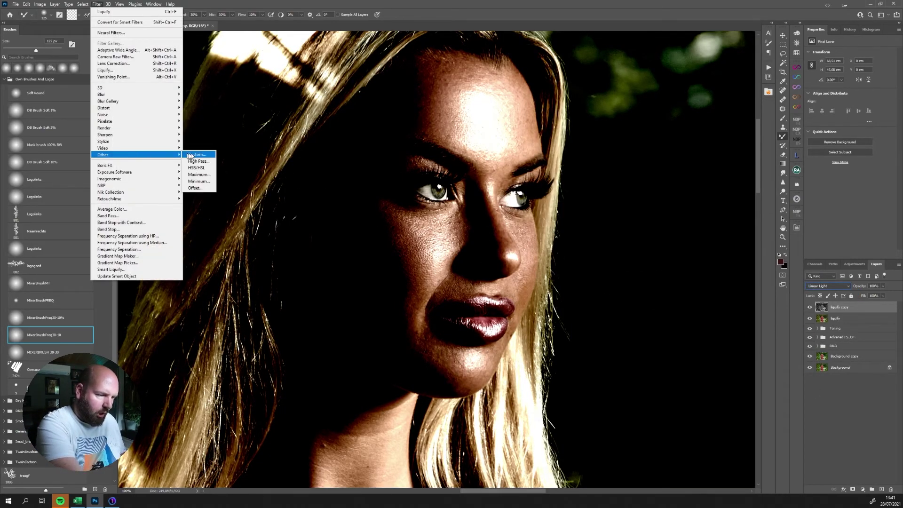
click(211, 166)
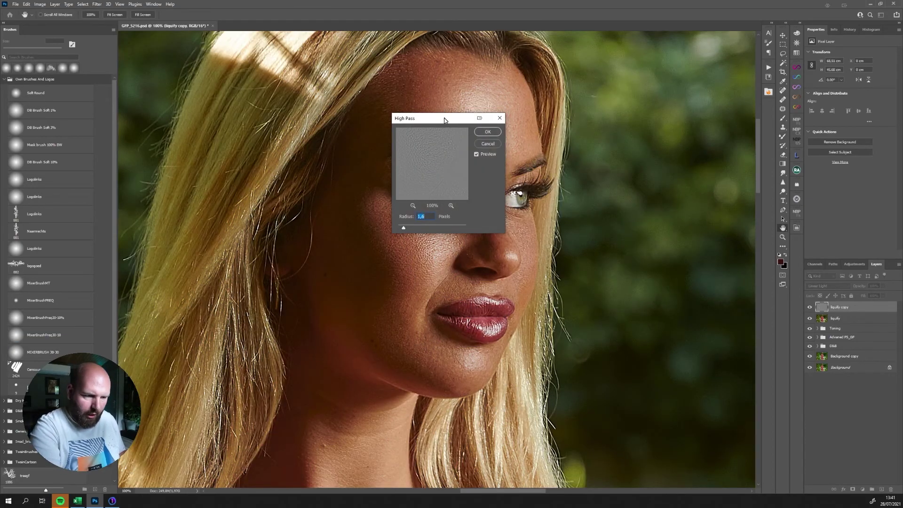
drag(444, 117, 668, 137)
text(1)
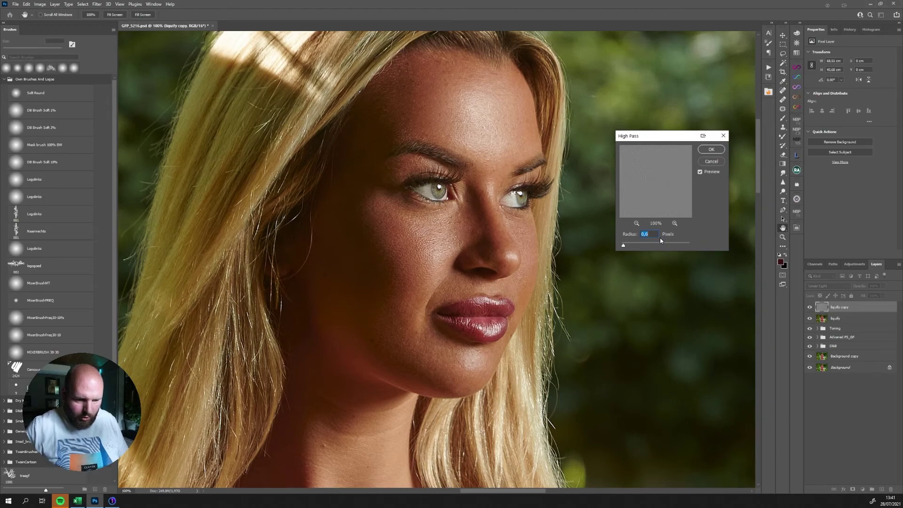
key(Return)
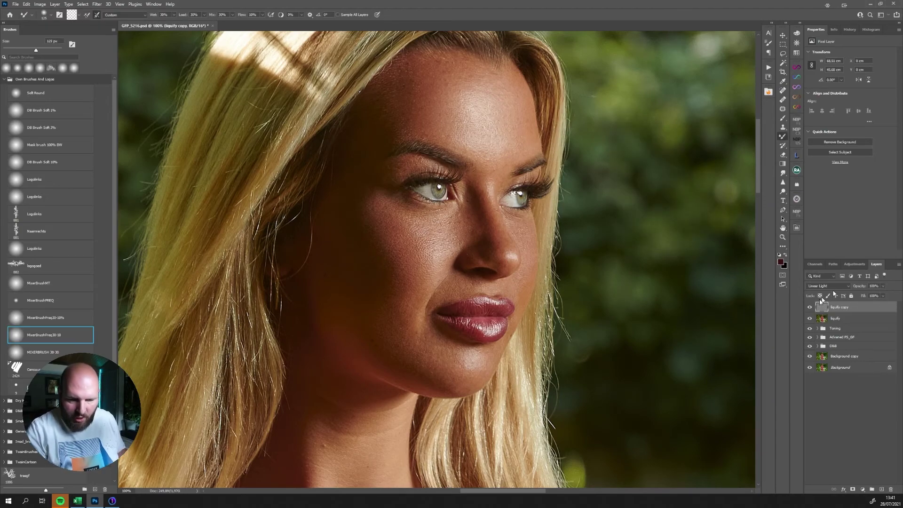
Check the sharpening on the full image and the face, and add a black layer mask to the liquify copy layer
key(ctrl+0)
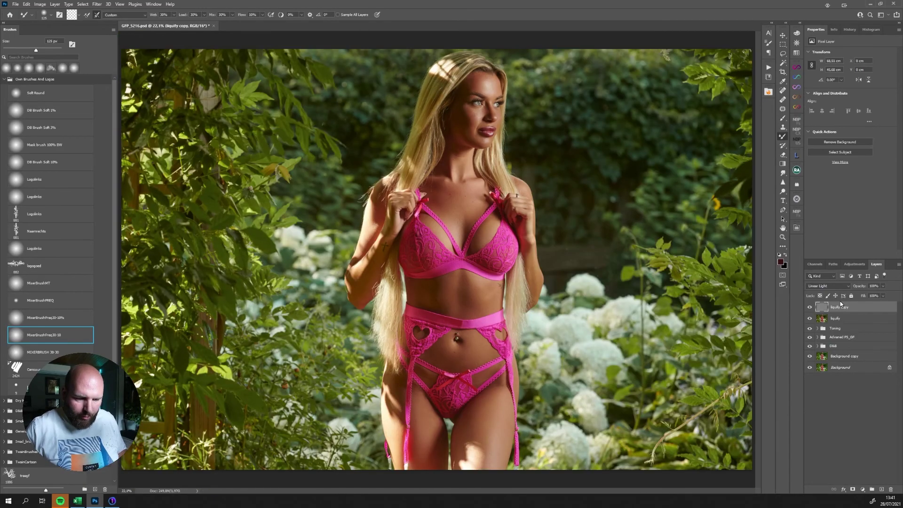
key(ctrl+plus)
key(ctrl+plus)
key(ctrl+plus)
key(ctrl+plus)
key(ctrl+plus)
drag(566, 176, 484, 390)
drag(564, 70, 501, 333)
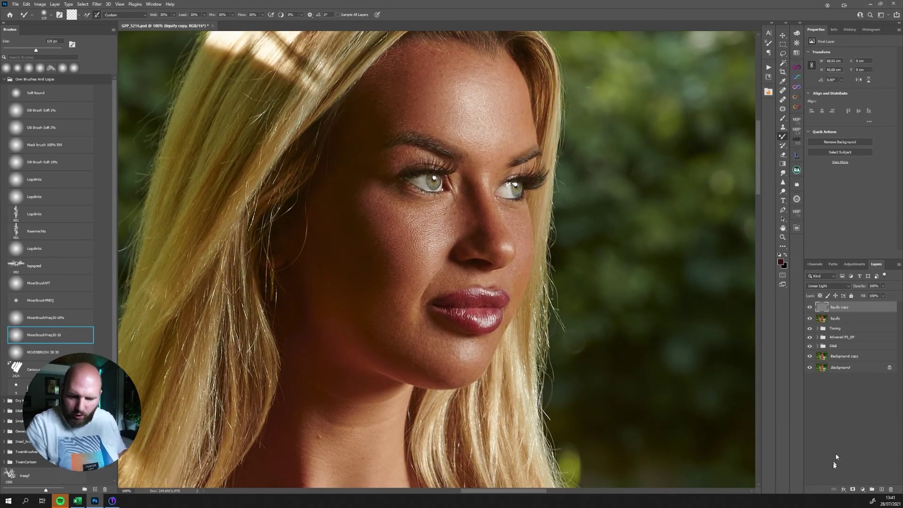
alt+click(853, 489)
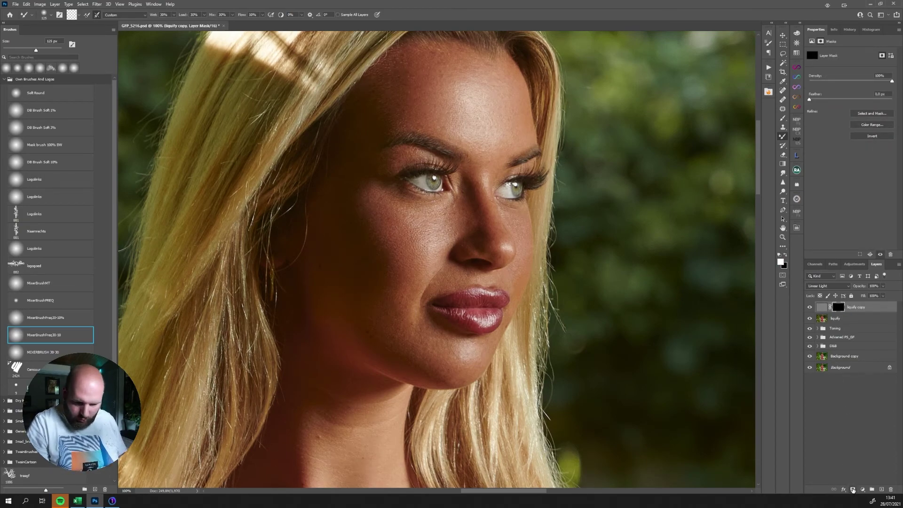
Paint white over both eyes on the liquify copy layer's mask with the soft DB brush at 100% flow to reveal the sharpening there
click(55, 128)
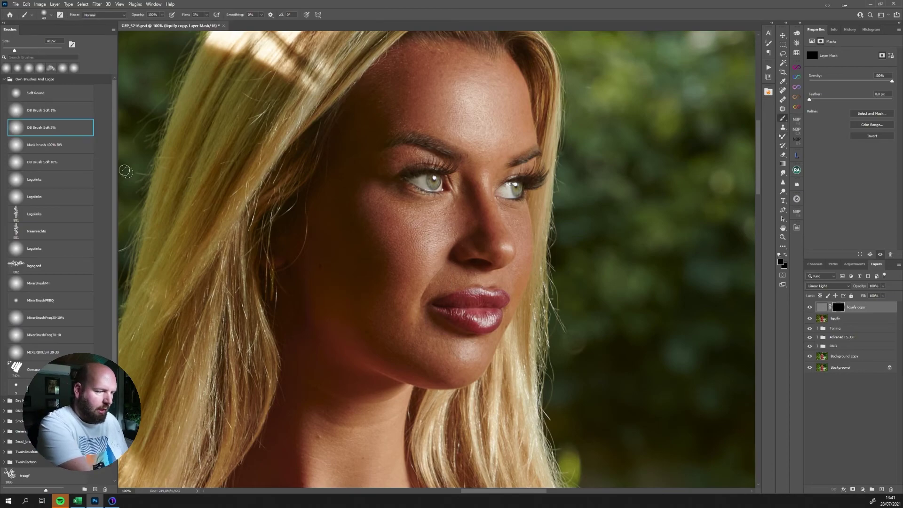
key(d)
key(x)
key(x)
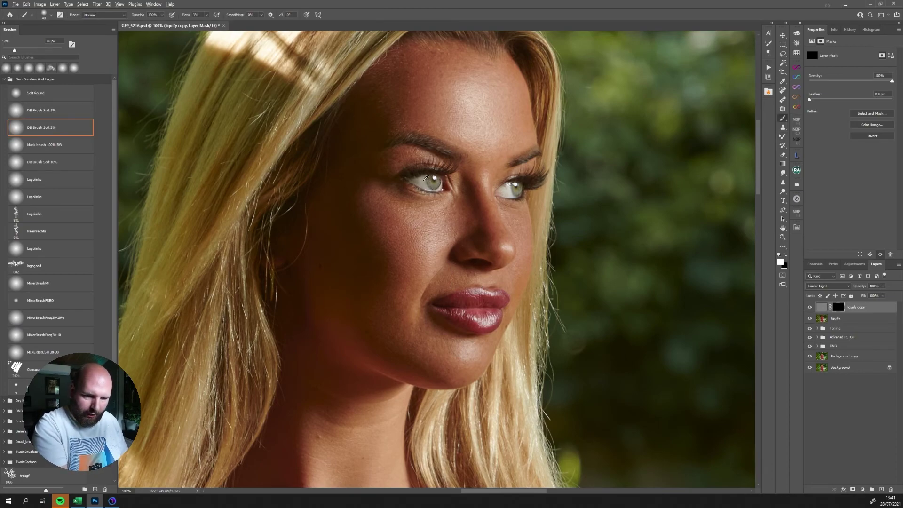
alt+right_click(424, 180)
mouse_move(433, 180)
mouse_down()
mouse_move(414, 186)
mouse_move(411, 177)
mouse_move(437, 184)
mouse_up()
mouse_move(523, 185)
mouse_down()
mouse_move(505, 190)
mouse_move(523, 181)
mouse_up()
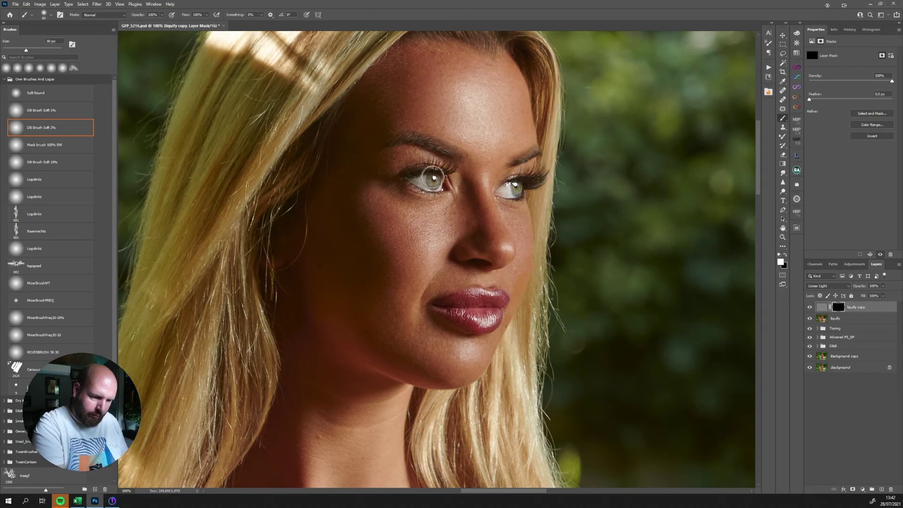
Rename the liquify copy layer as Sharpening and save the document
key(ctrl+0)
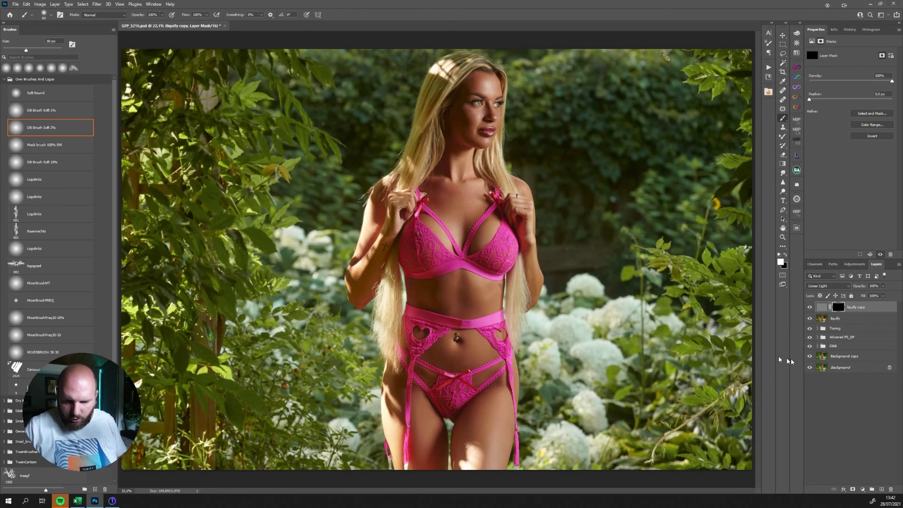
double_click(861, 308)
text(Sharpening)
key(Return)
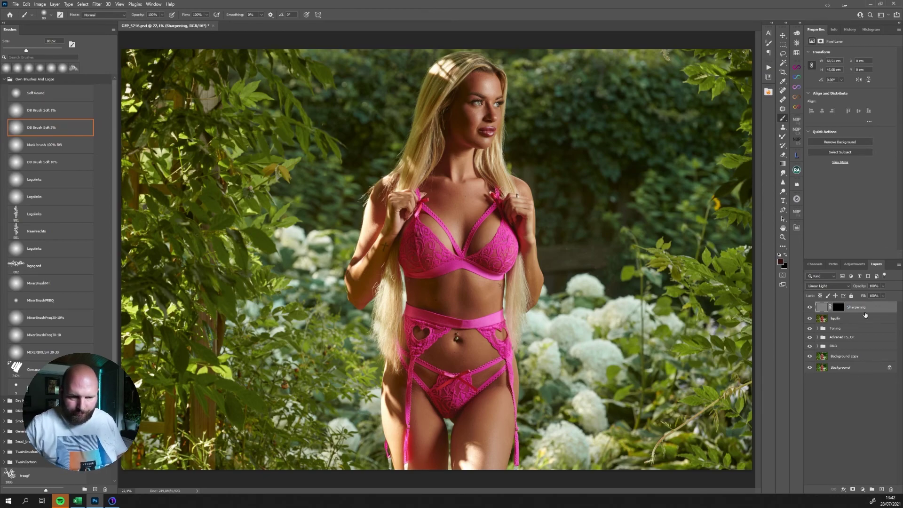
key(ctrl+s)
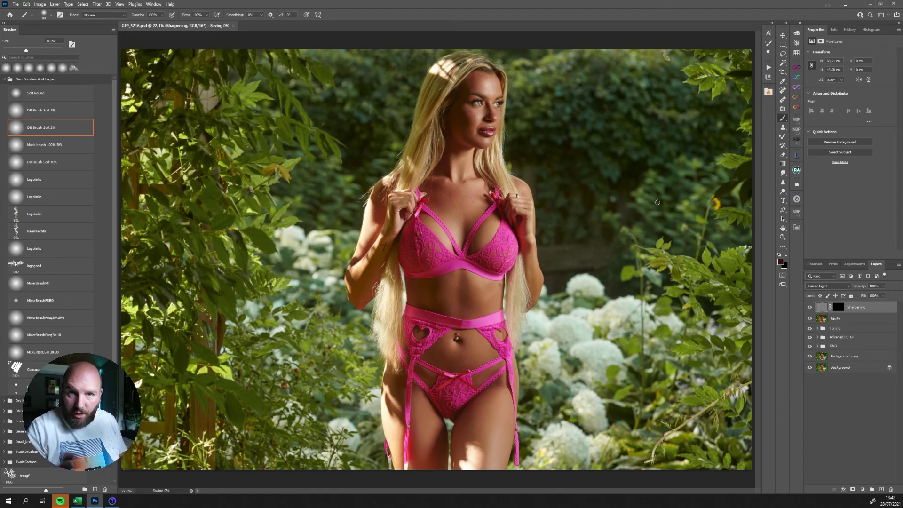
Compare the finished edit with the original Background layer by repeatedly hiding and showing all the other layers
alt+click(810, 367)
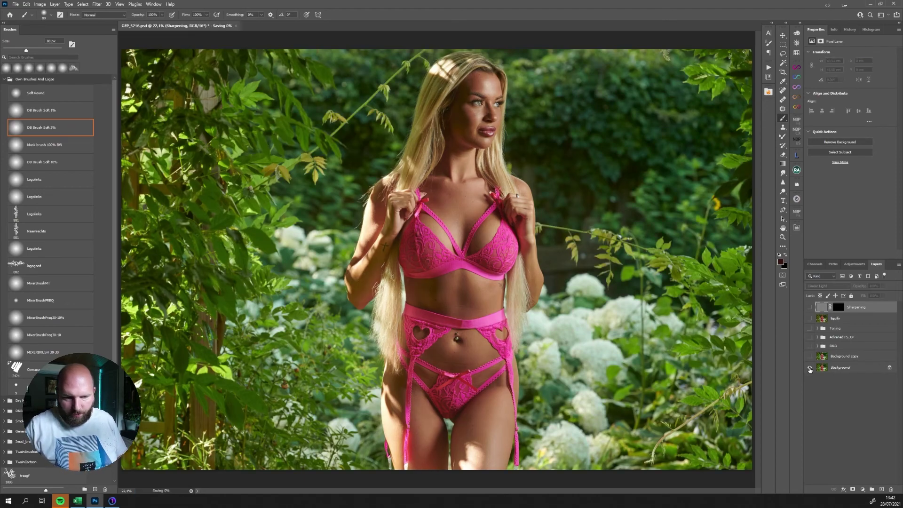
alt+click(810, 369)
alt+click(810, 368)
alt+click(810, 369)
alt+click(809, 368)
alt+click(809, 368)
alt+click(810, 369)
alt+click(810, 369)
alt+click(810, 369)
alt+click(809, 369)
alt+click(809, 369)
alt+click(810, 369)
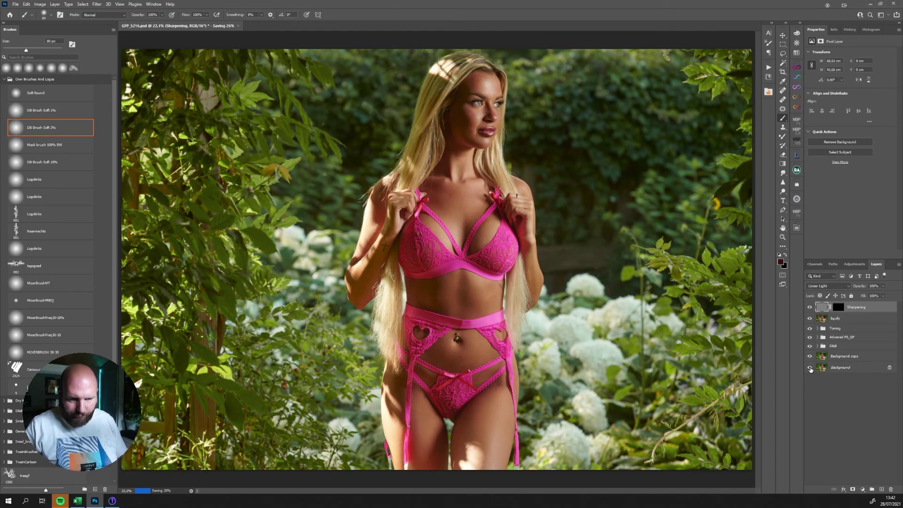
alt+click(810, 369)
alt+click(810, 369)
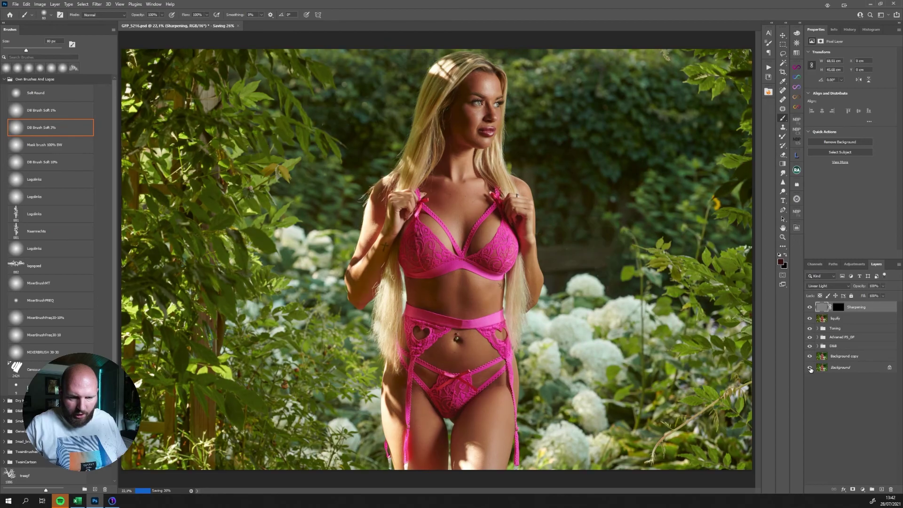